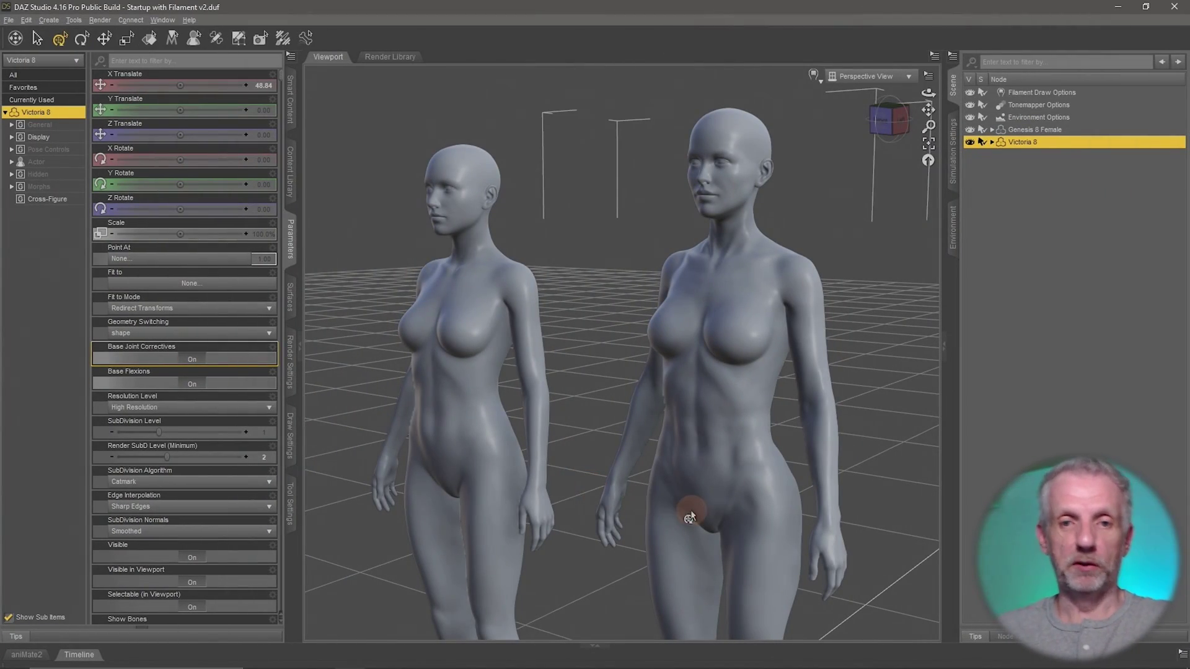
pyautogui.keyDown('alt'); pyautogui.moveTo(364, 347); pyautogui.dragTo(340, 180); pyautogui.keyUp('alt')
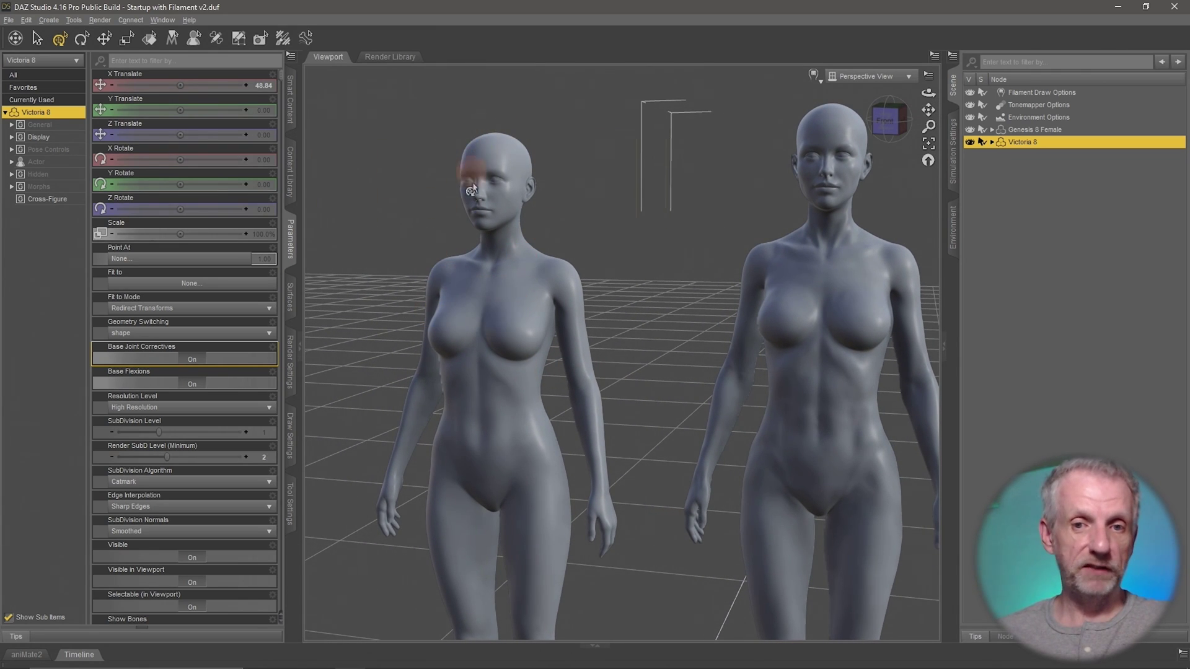
pyautogui.keyDown('alt'); pyautogui.moveTo(565, 274); pyautogui.dragTo(558, 274); pyautogui.keyUp('alt')
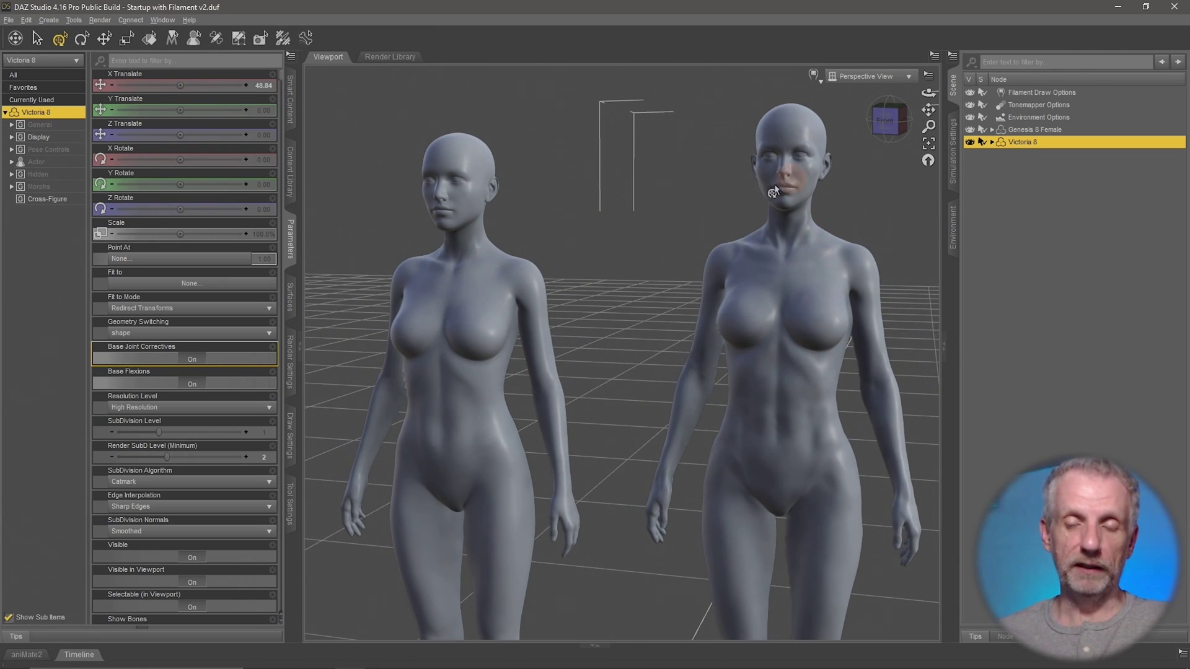
pyautogui.keyDown('alt'); pyautogui.moveTo(823, 333); pyautogui.dragTo(793, 340); pyautogui.keyUp('alt')
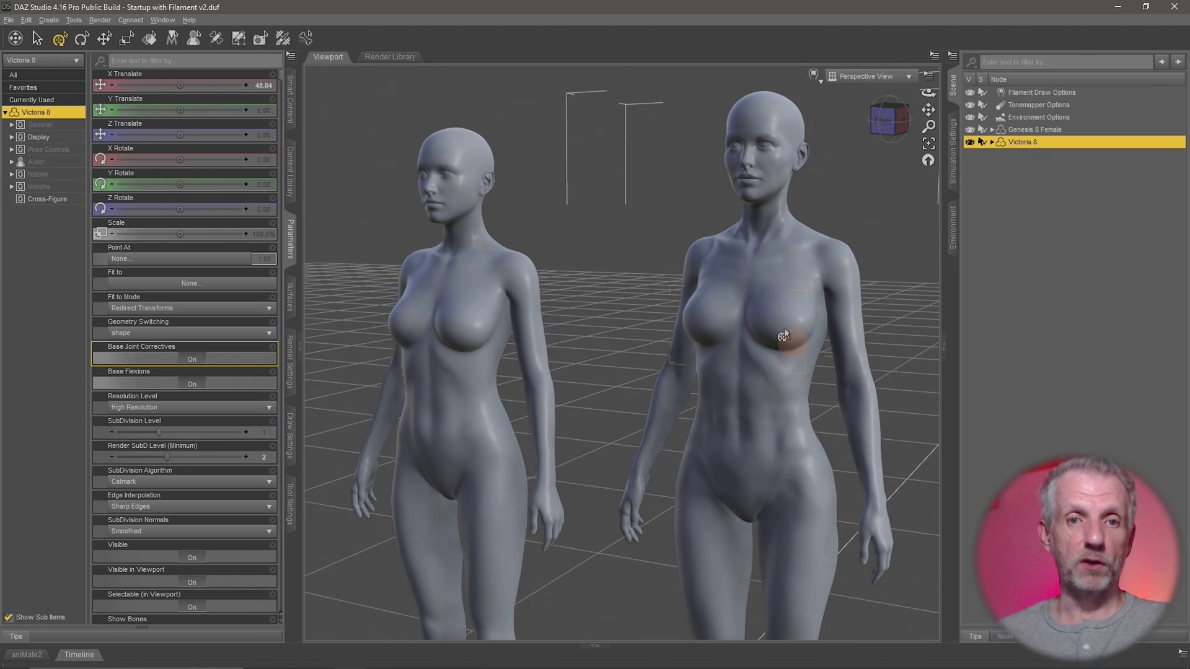
# Locate the Genesis 8 Female Dev Load figure among the Genesis 8 Starter Essentials figures
pyautogui.click(292, 106)
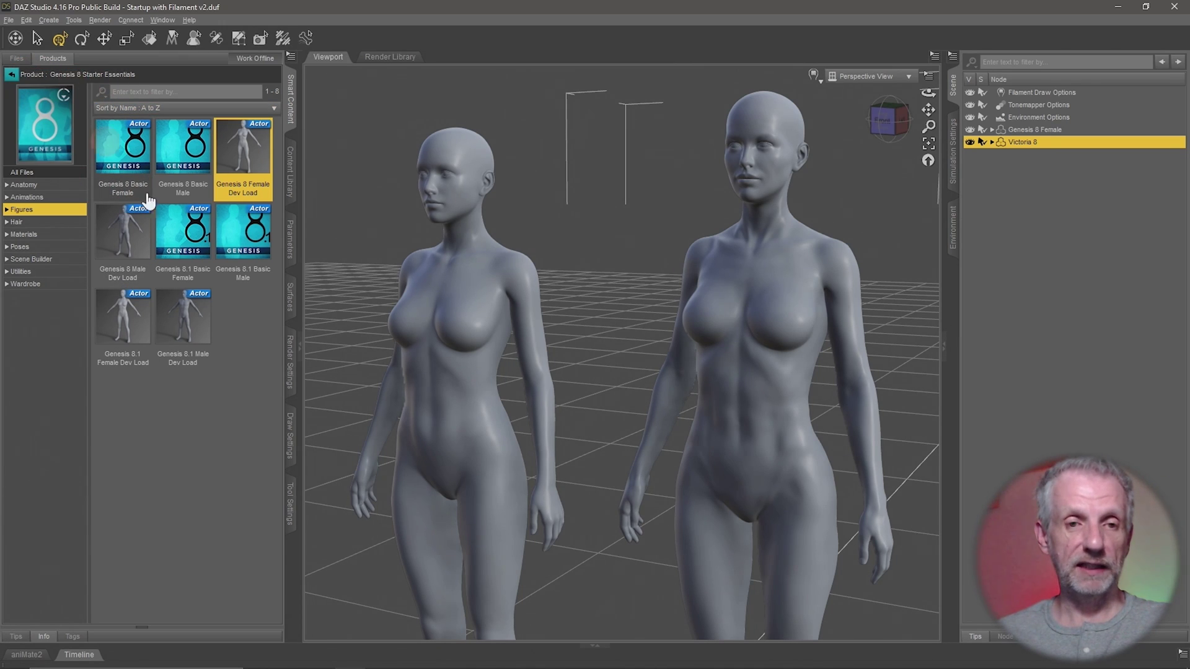
pyautogui.click(243, 170)
pyautogui.moveTo(244, 174)
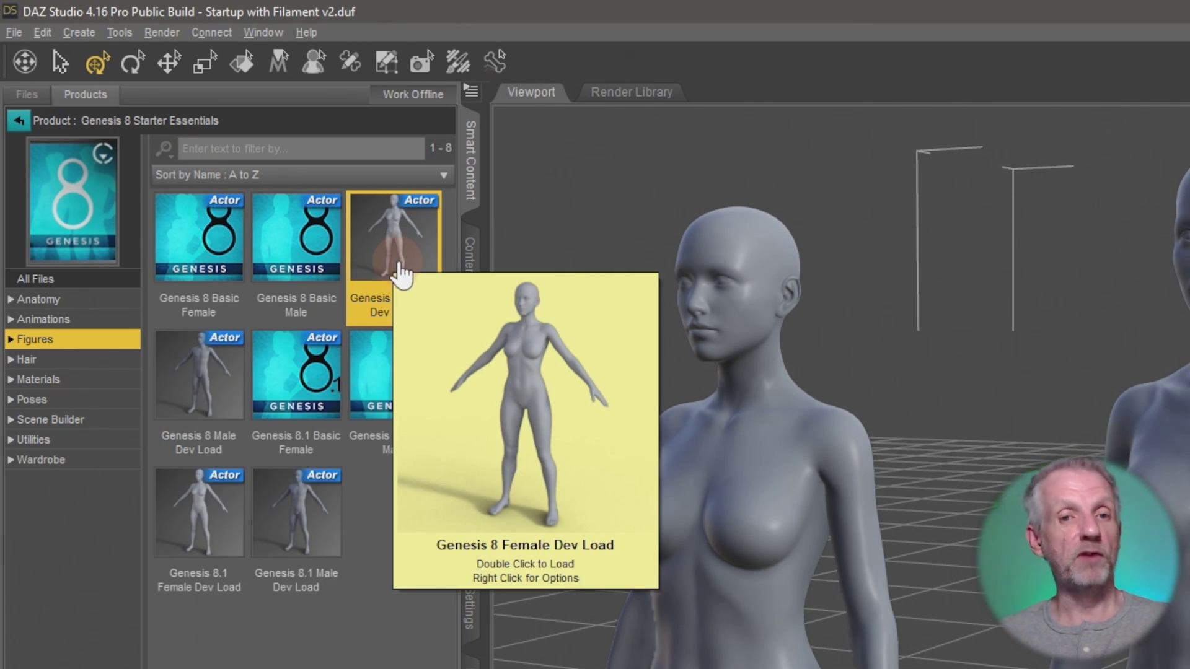
pyautogui.click(367, 609)
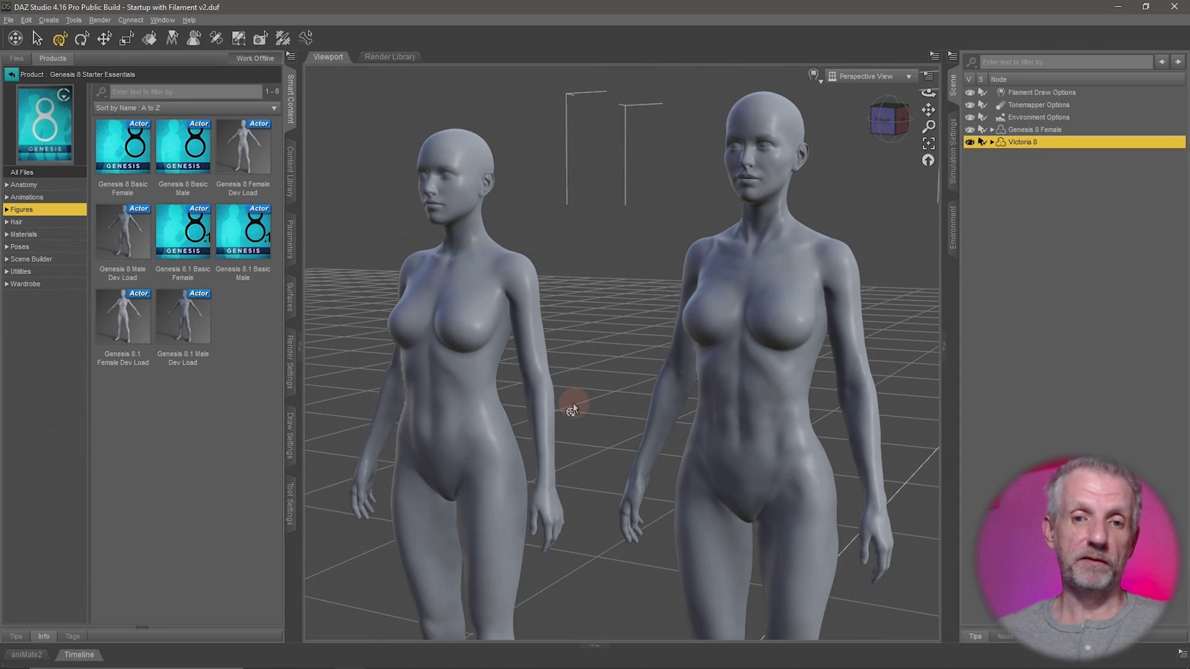
pyautogui.keyDown('alt'); pyautogui.moveTo(626, 372); pyautogui.dragTo(624, 372); pyautogui.keyUp('alt')
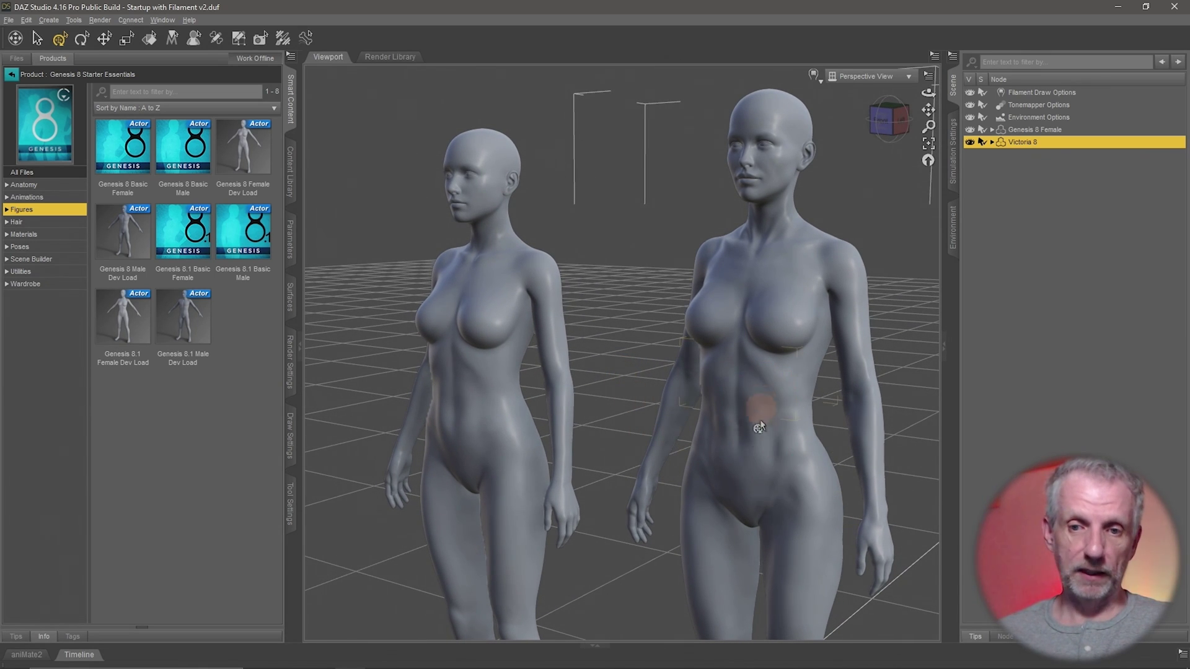
pyautogui.moveTo(519, 300)
pyautogui.keyDown('alt'); pyautogui.mouseDown()
pyautogui.moveTo(521, 286)
pyautogui.moveTo(519, 300)
pyautogui.mouseUp(); pyautogui.keyUp('alt')
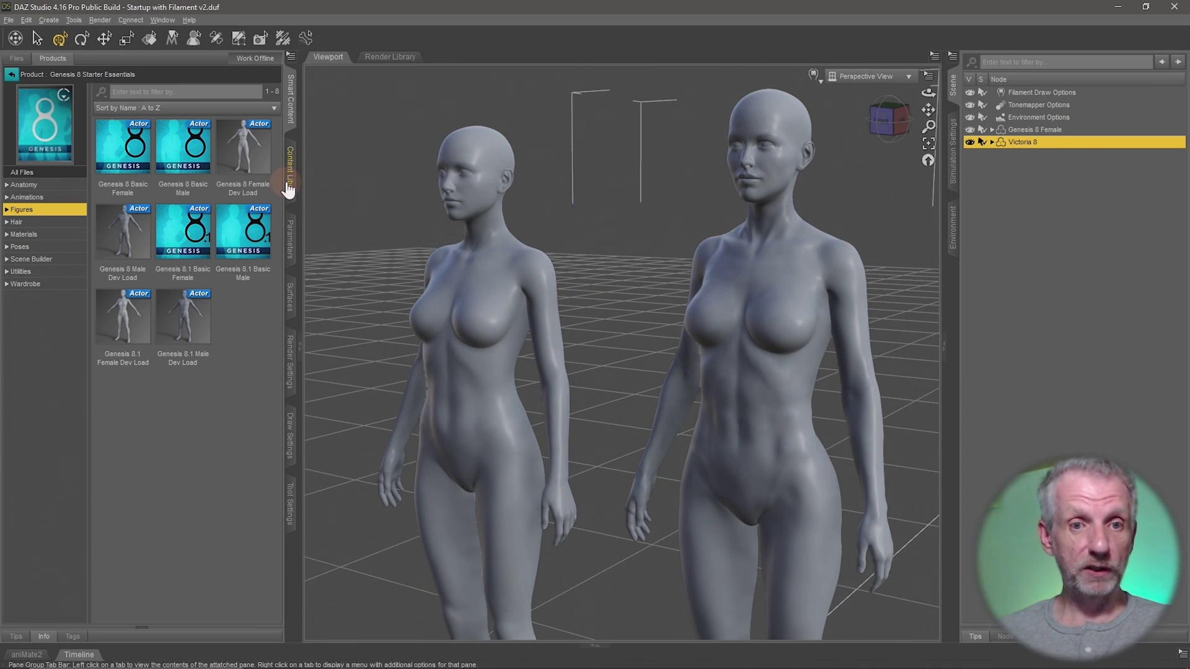
pyautogui.keyDown('alt'); pyautogui.click(471, 365); pyautogui.keyUp('alt')
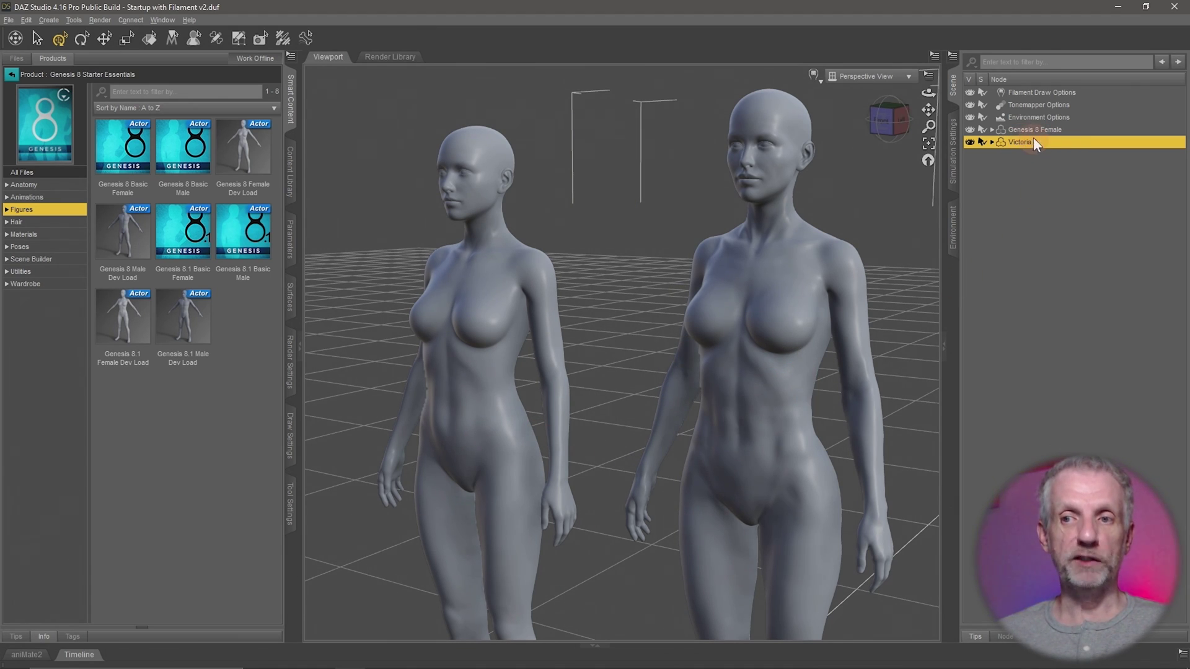
# Display Victoria 8's parameters and look through the full list of sliders
pyautogui.click(292, 251)
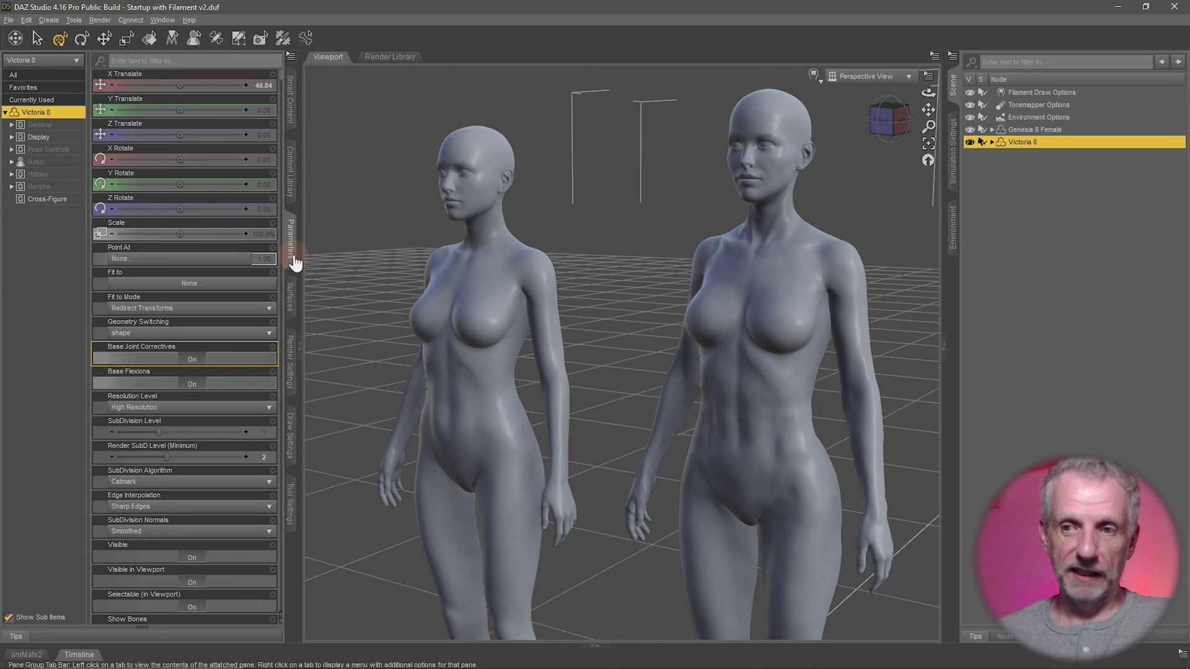
pyautogui.keyDown('alt'); pyautogui.moveTo(809, 281); pyautogui.dragTo(805, 272); pyautogui.keyUp('alt')
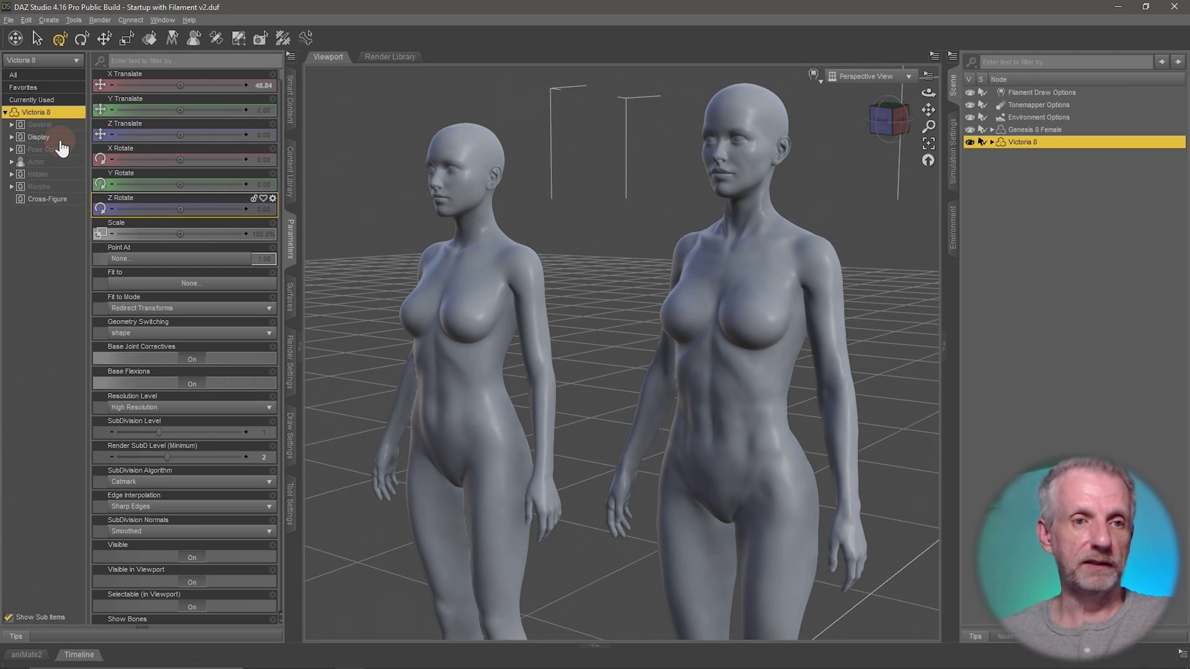
pyautogui.click(5, 113)
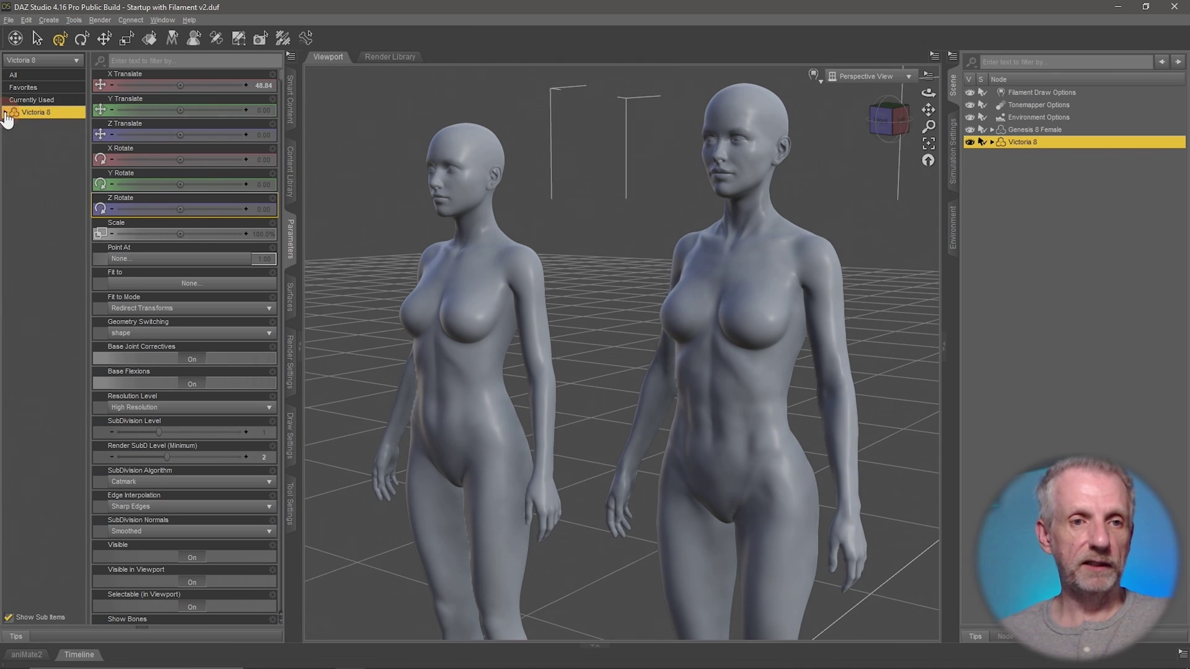
pyautogui.click(6, 113)
pyautogui.scroll(-1, 195, 388)
pyautogui.scroll(-20, 195, 384)
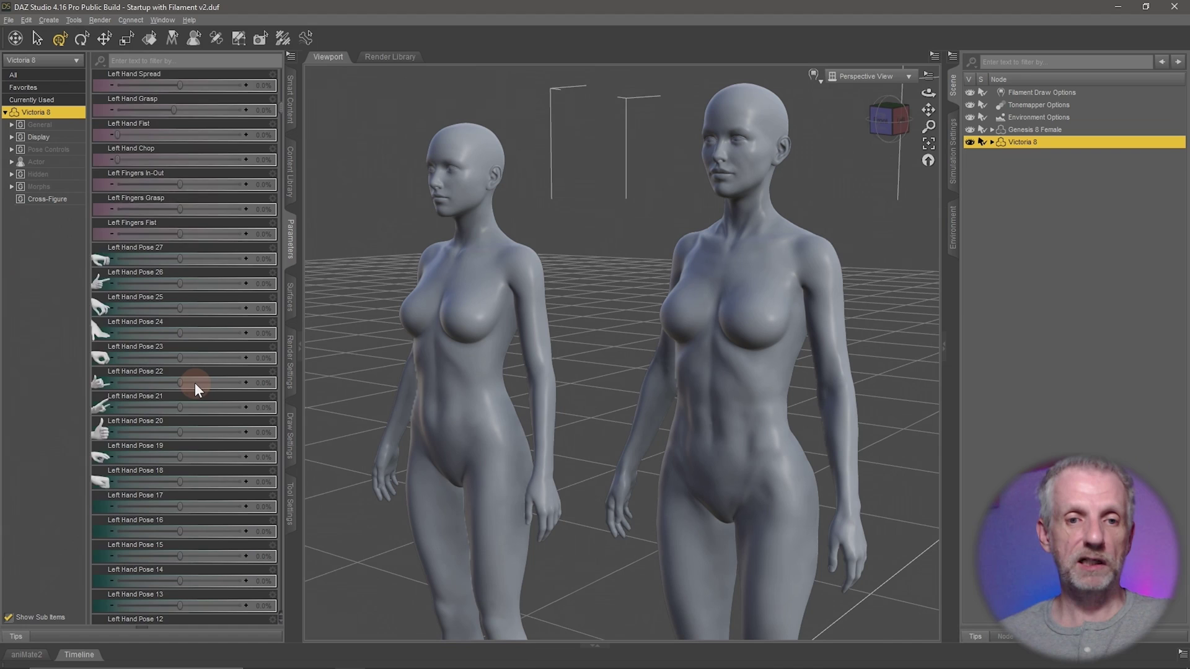
pyautogui.scroll(20, 195, 382)
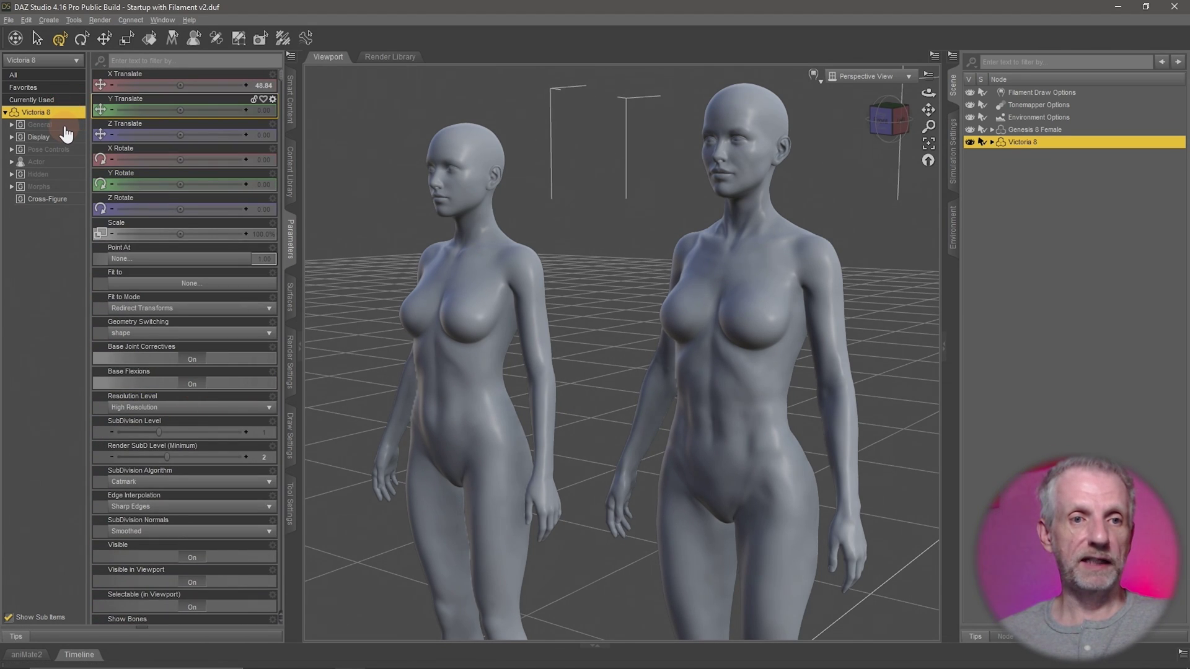
# Examine Victoria 8's General parameters, filtering Transforms down to Translation, Rotation and Scale in turn
pyautogui.click(65, 127)
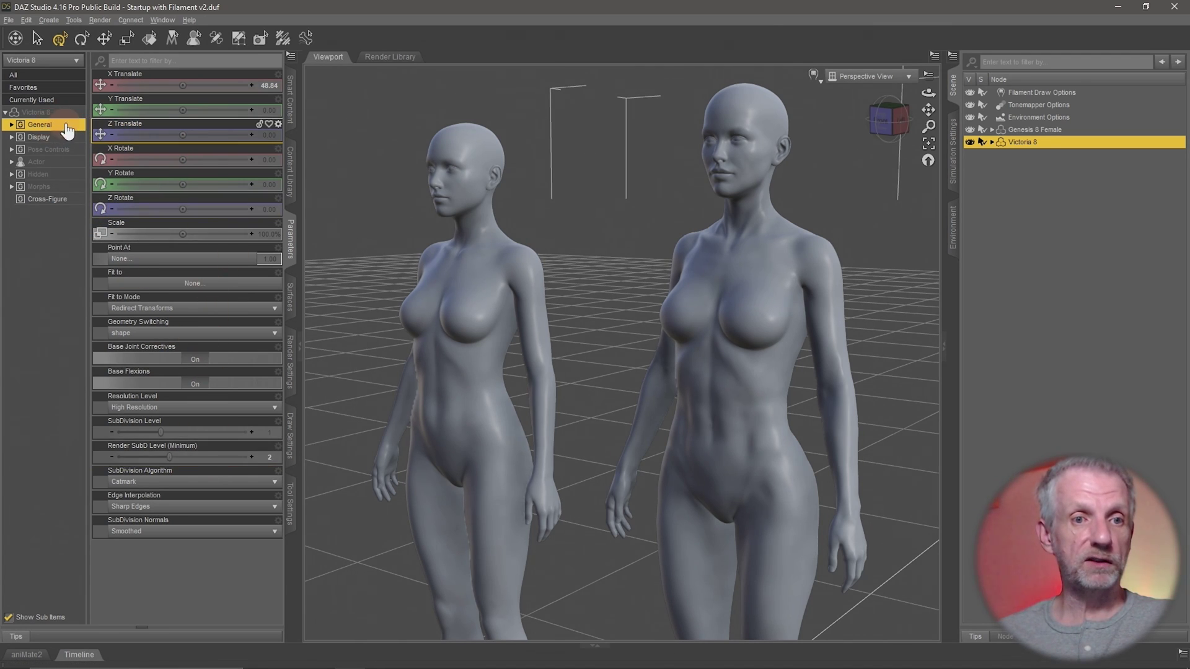
pyautogui.click(12, 124)
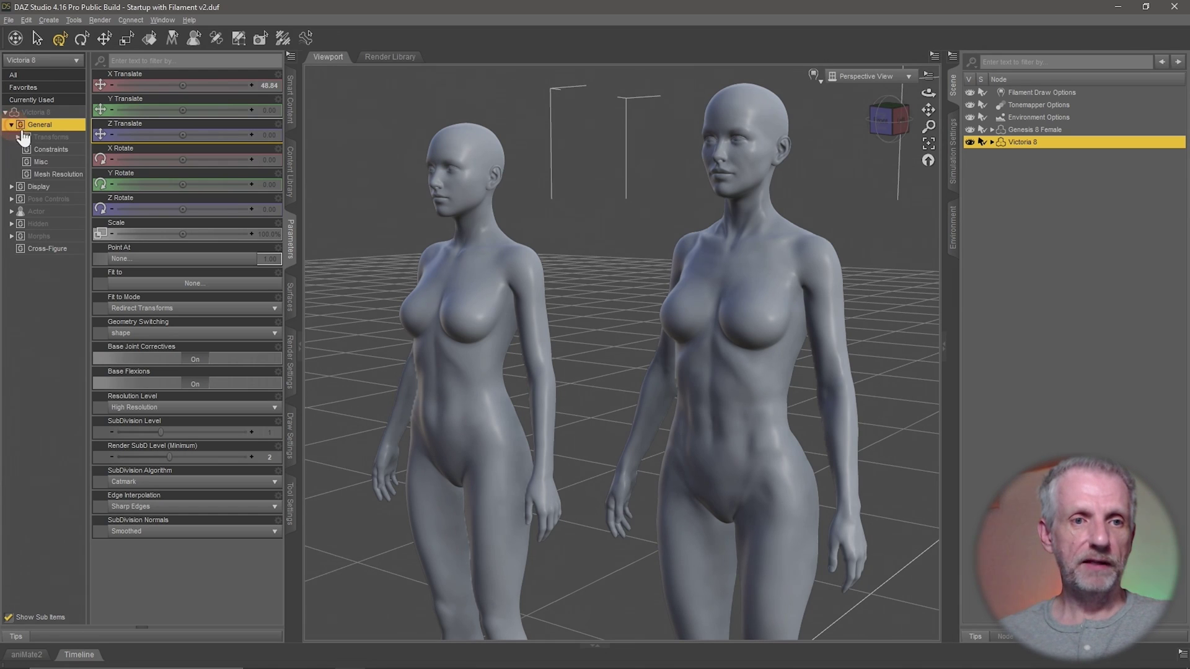
pyautogui.click(68, 138)
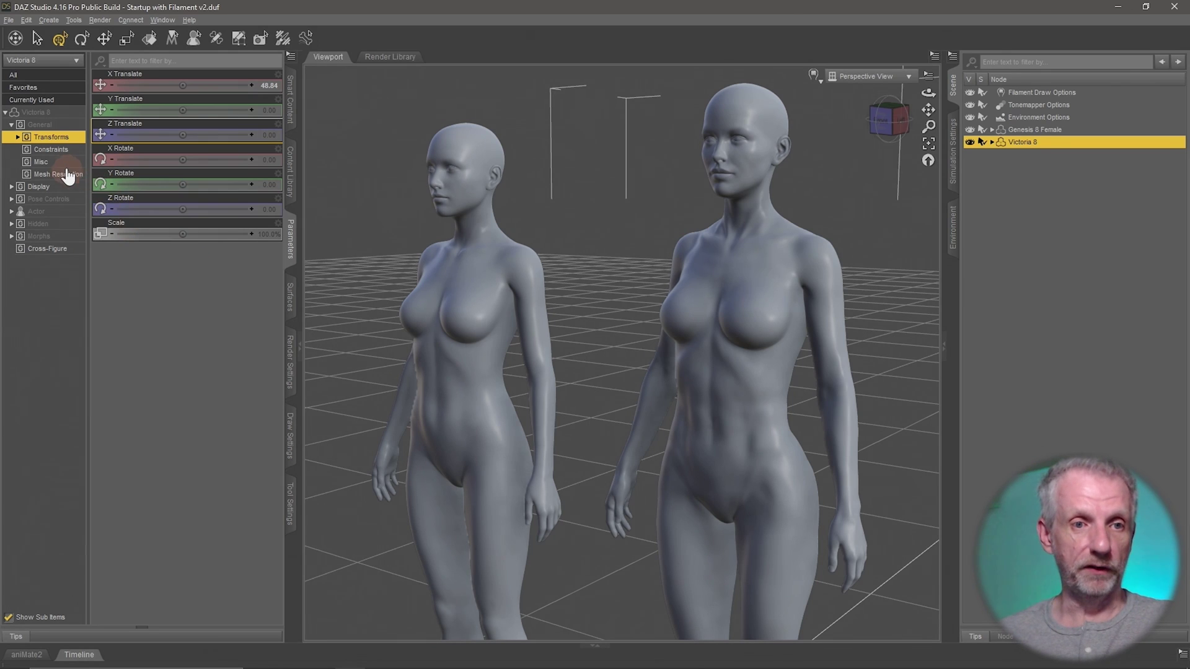
pyautogui.click(17, 137)
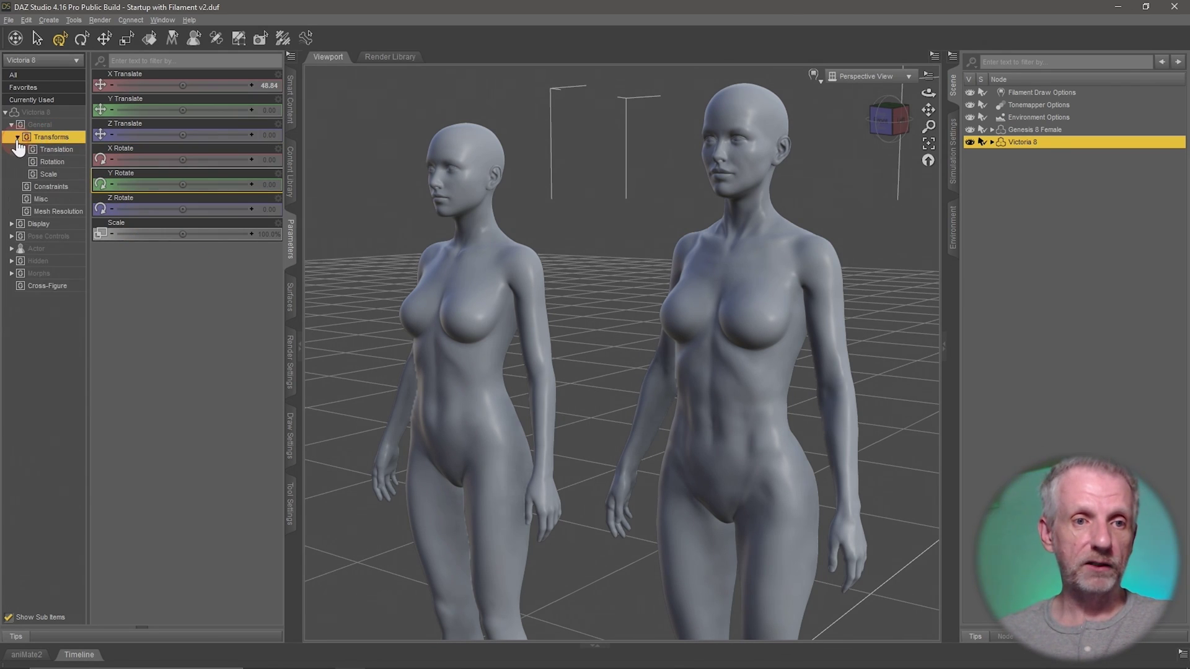
pyautogui.click(72, 152)
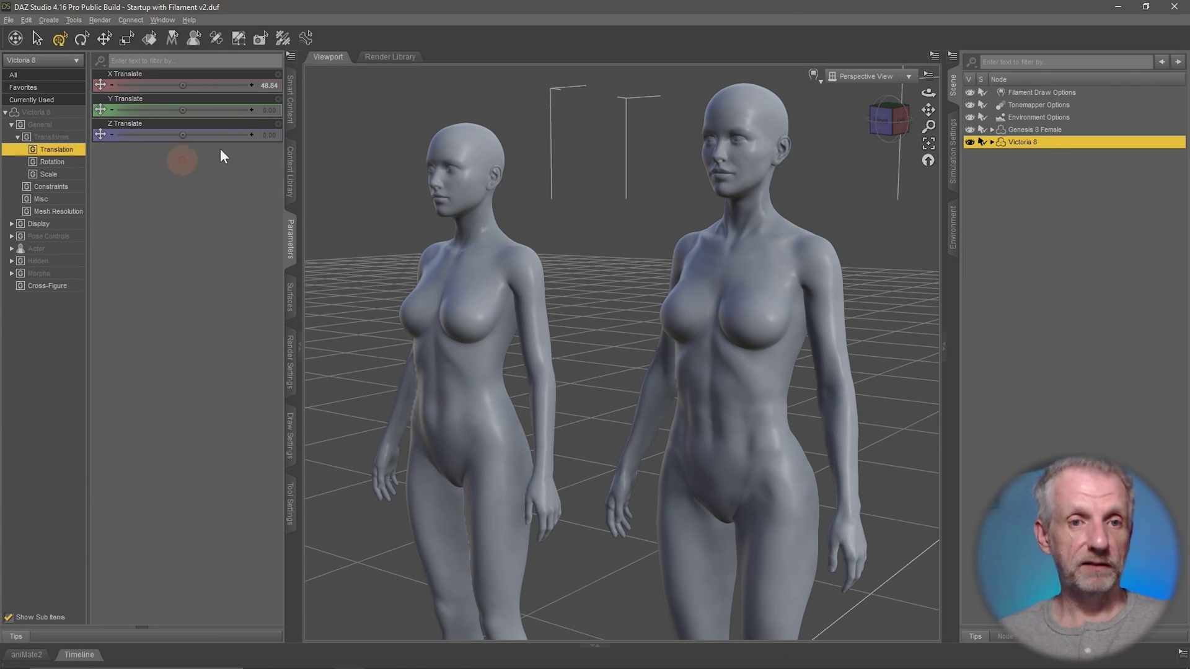
pyautogui.click(204, 153)
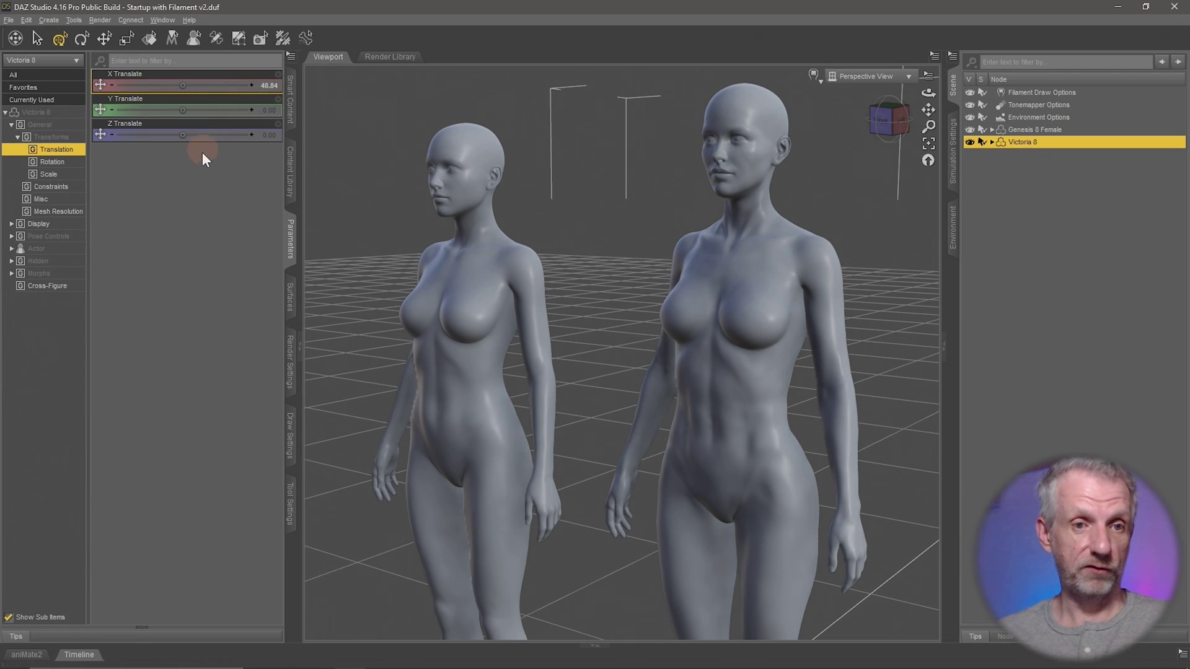
pyautogui.click(72, 163)
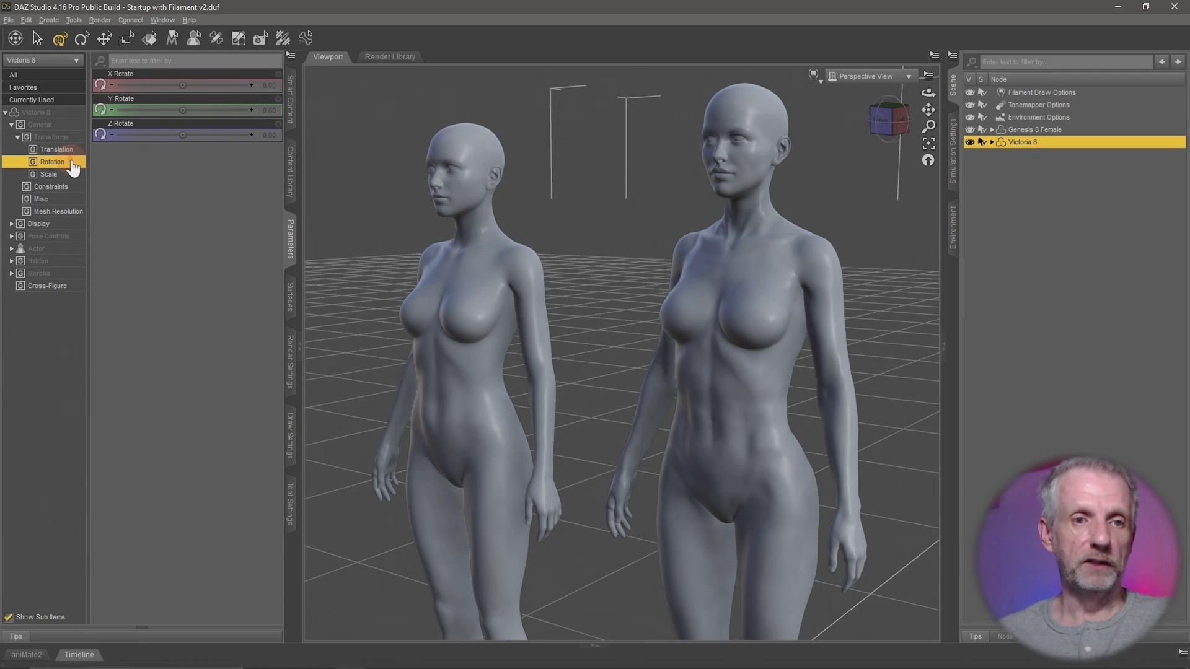
pyautogui.click(71, 175)
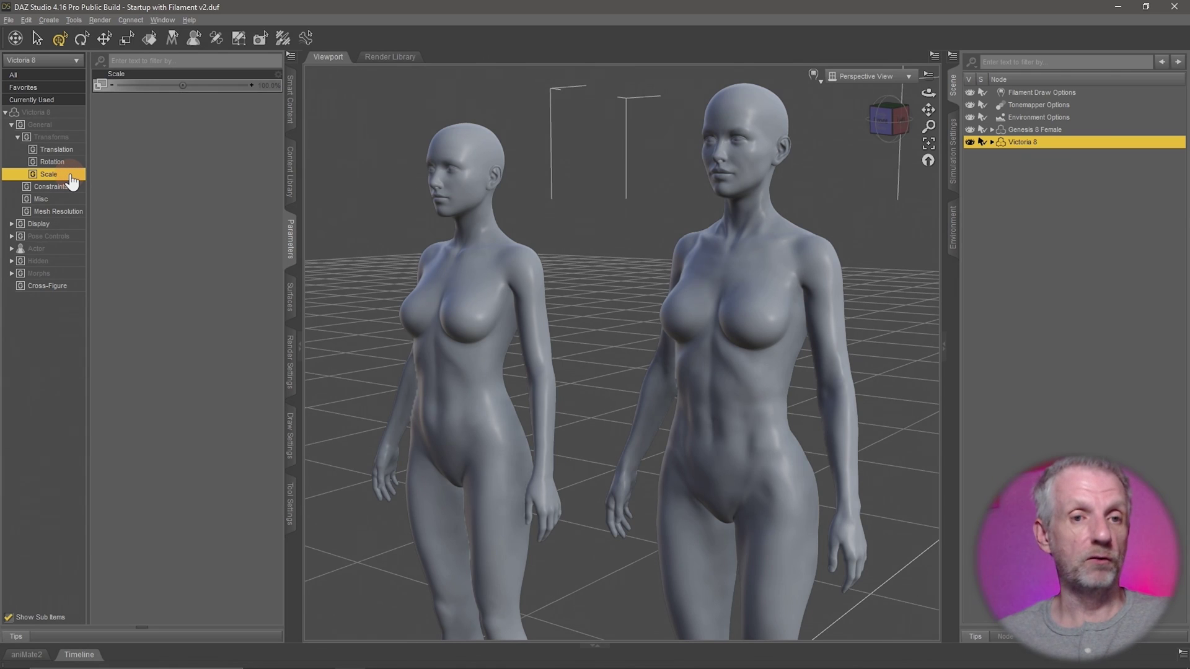
pyautogui.click(157, 63)
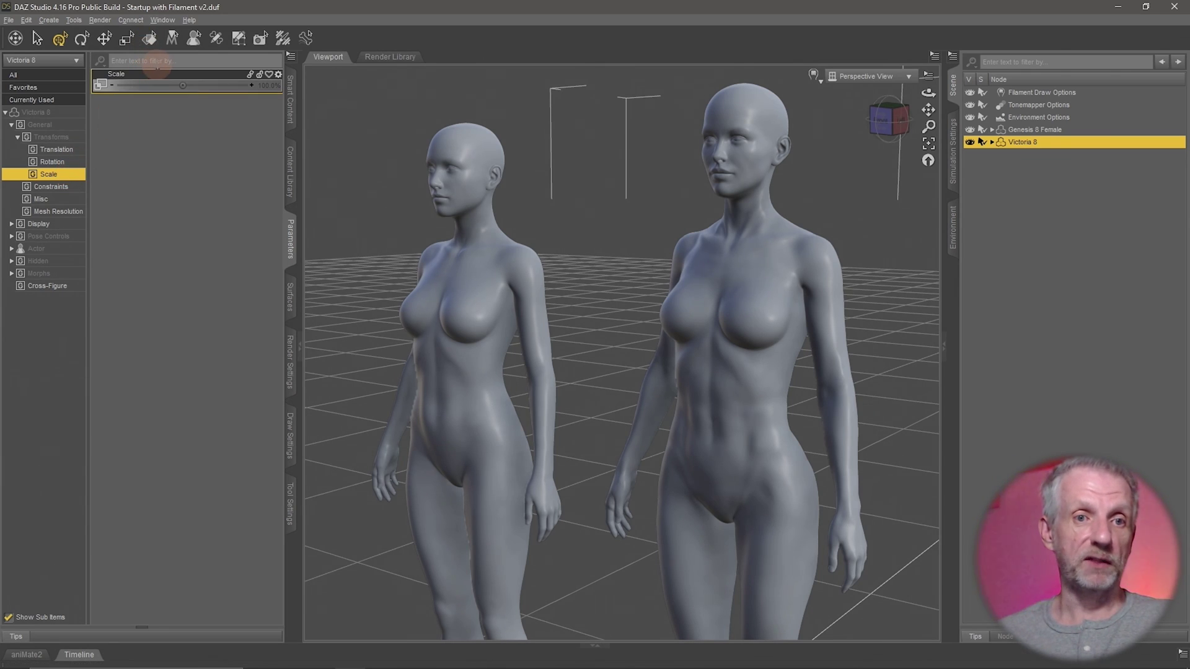
pyautogui.click(68, 113)
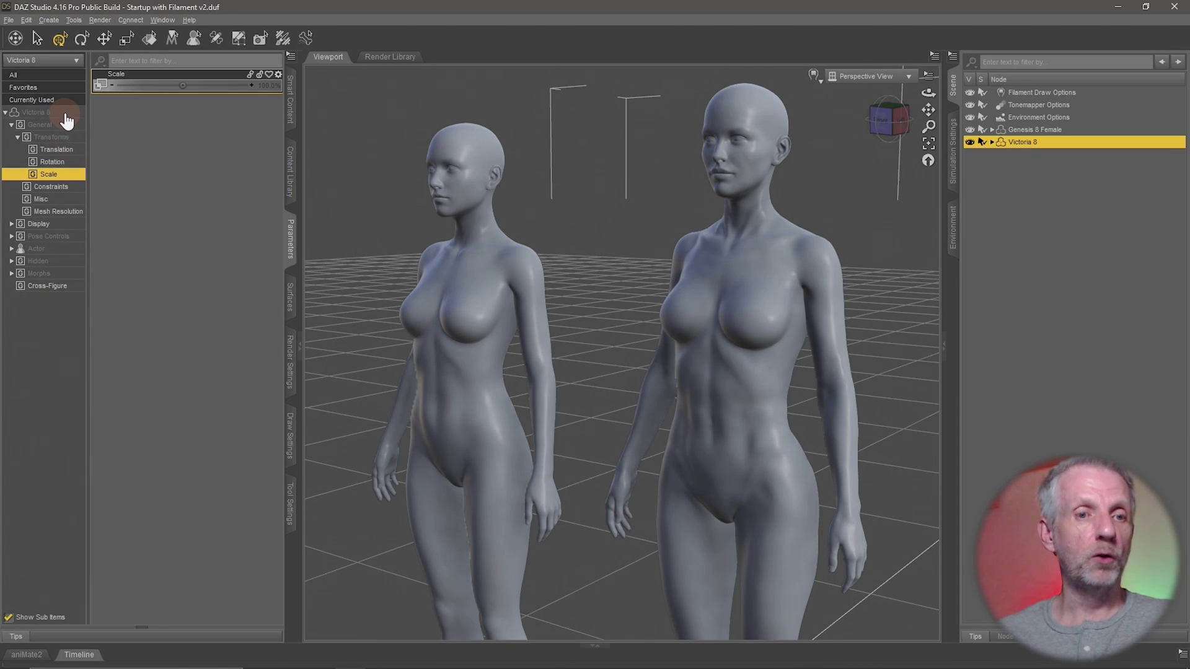
pyautogui.click(163, 102)
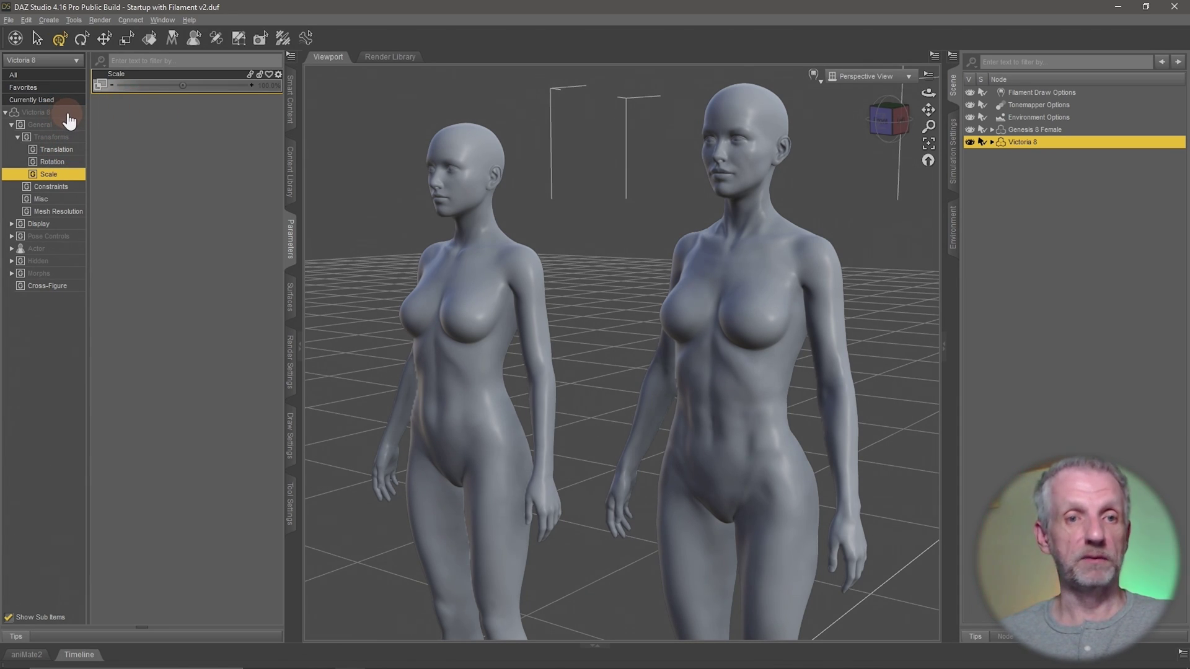
# Collapse the General parameter group, then show and expand Victoria 8's Actor group
pyautogui.click(13, 129)
pyautogui.click(11, 126)
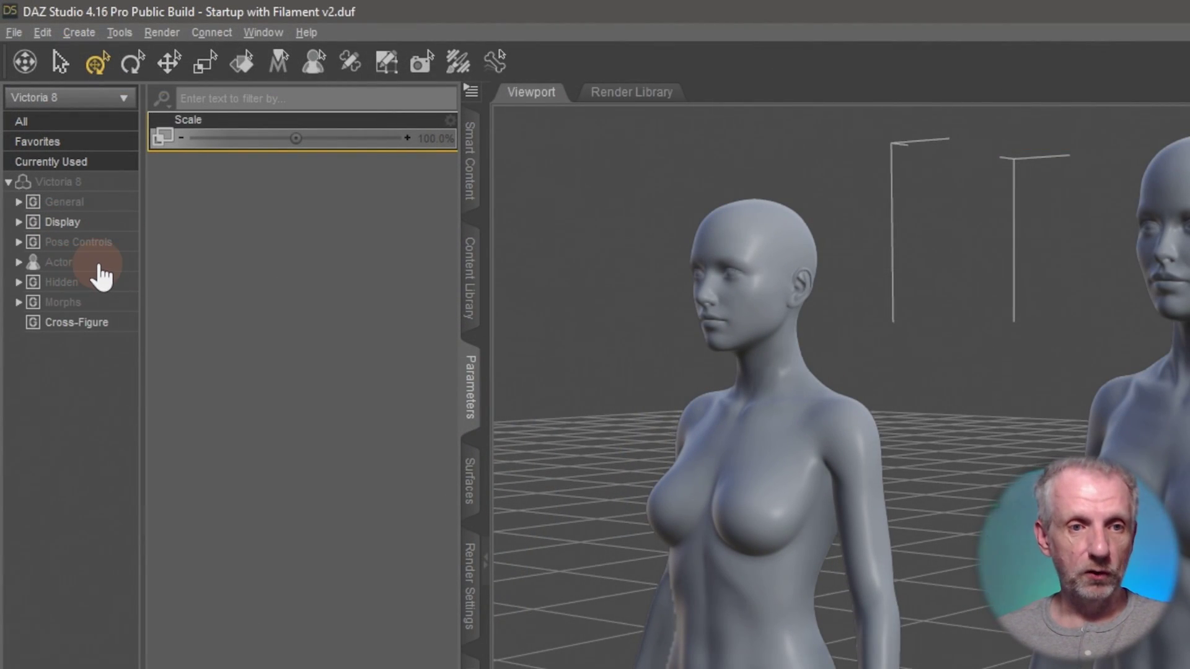
pyautogui.click(37, 163)
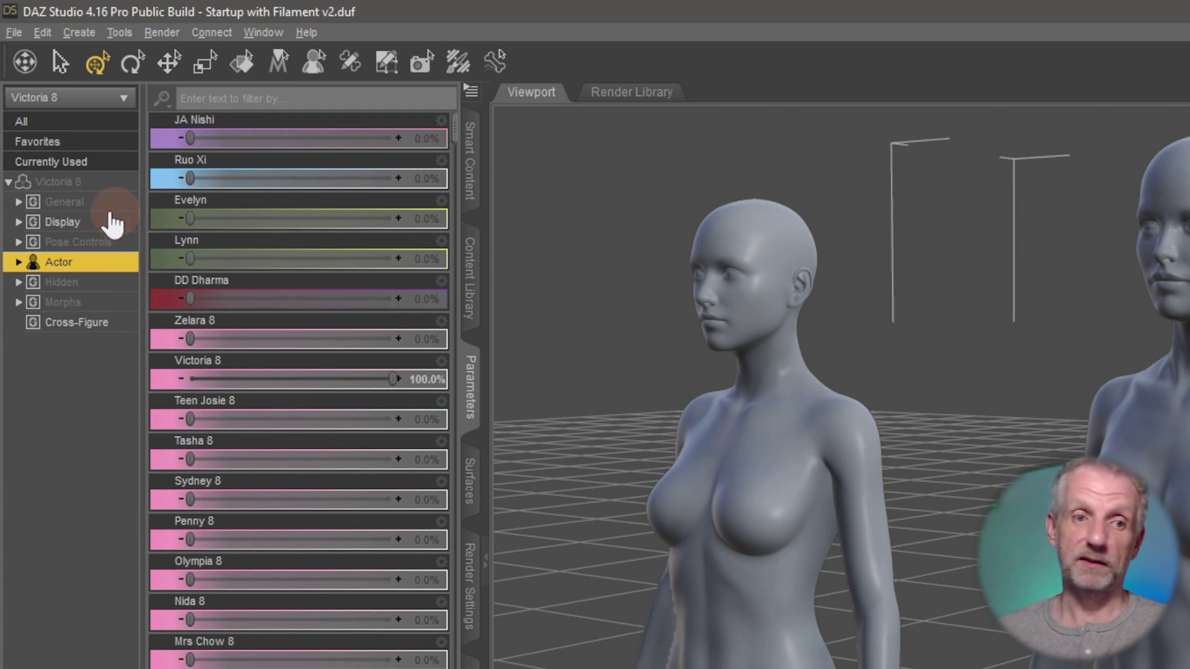
pyautogui.click(121, 243)
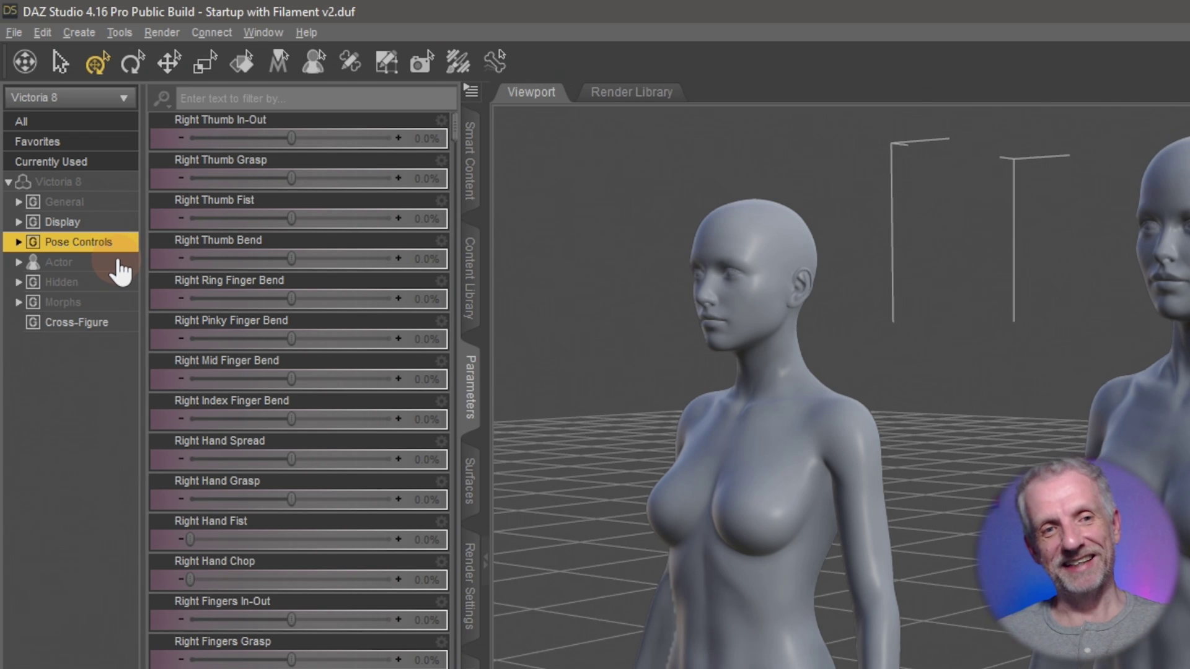
pyautogui.click(119, 265)
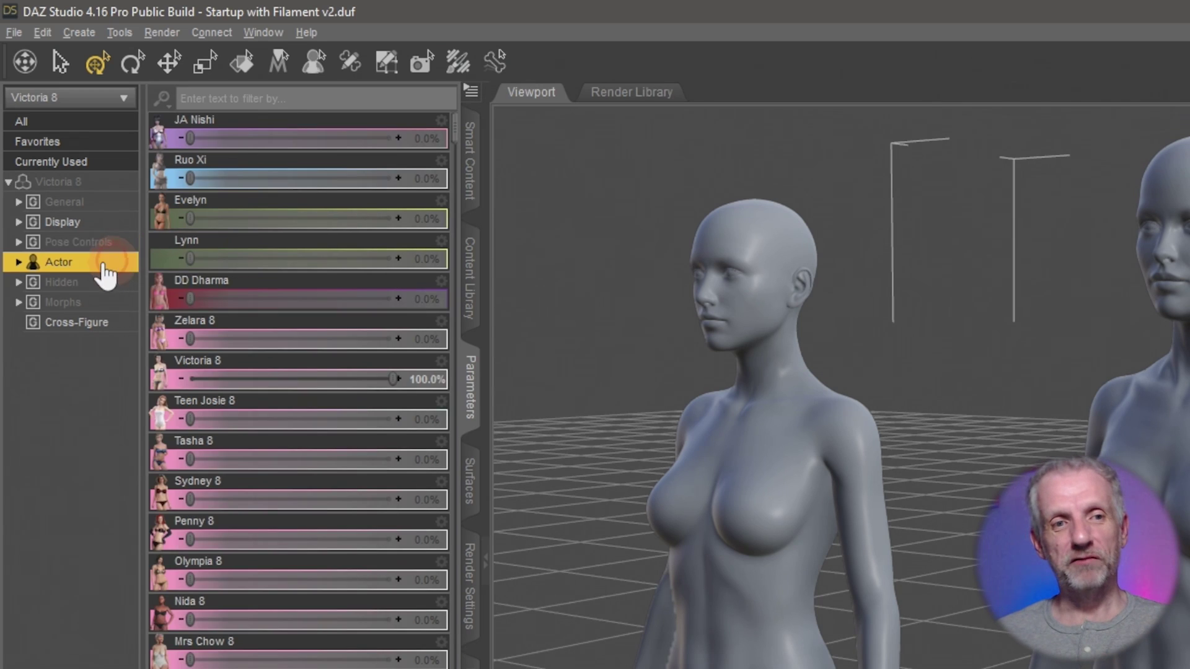
pyautogui.click(18, 263)
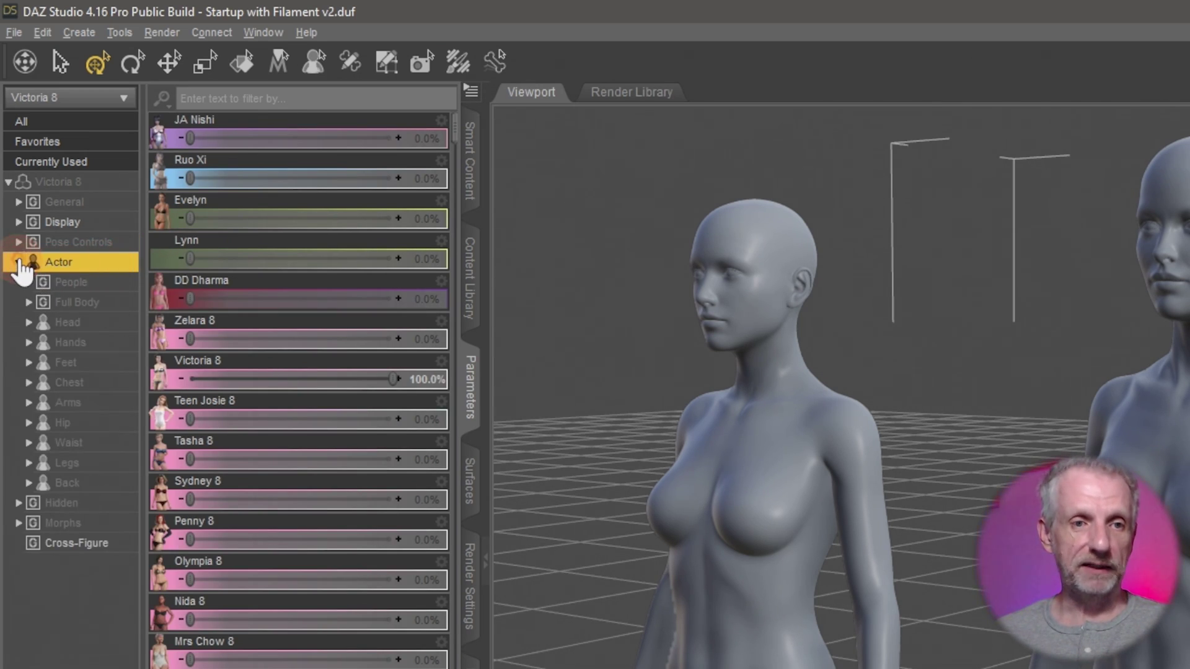
# Filter the Actor parameters to the People group, expand it and find the Victoria 8 shape slider
pyautogui.click(110, 283)
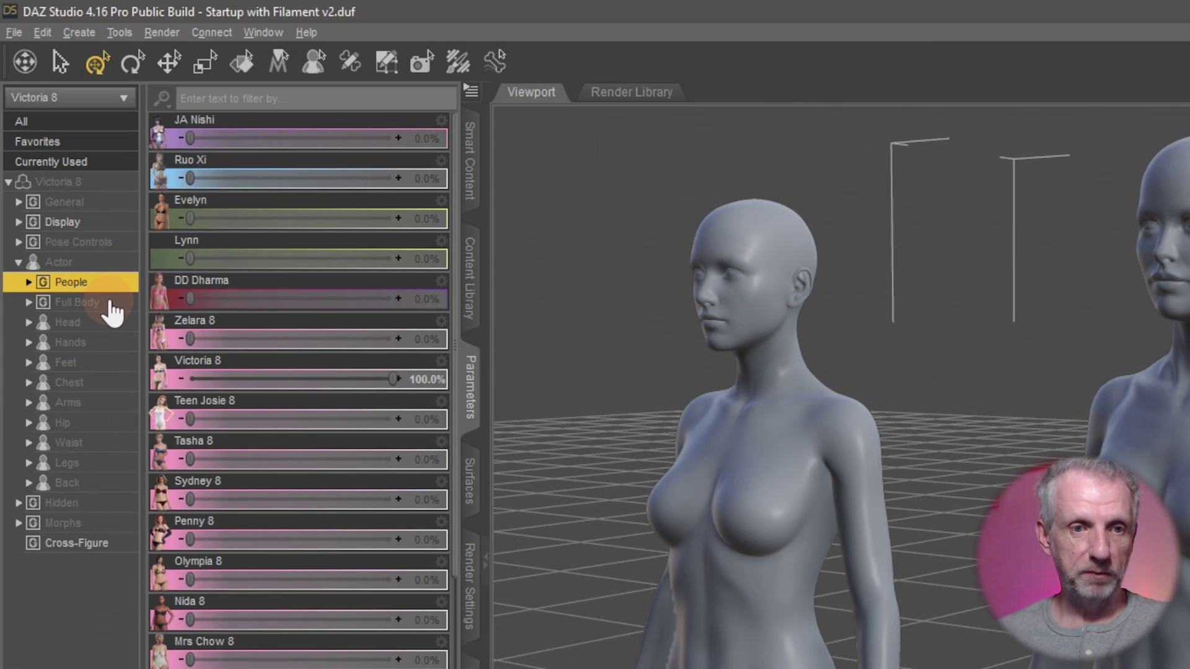
pyautogui.keyDown('ctrl'); pyautogui.click(110, 303); pyautogui.keyUp('ctrl')
pyautogui.keyDown('ctrl'); pyautogui.click(108, 323); pyautogui.keyUp('ctrl')
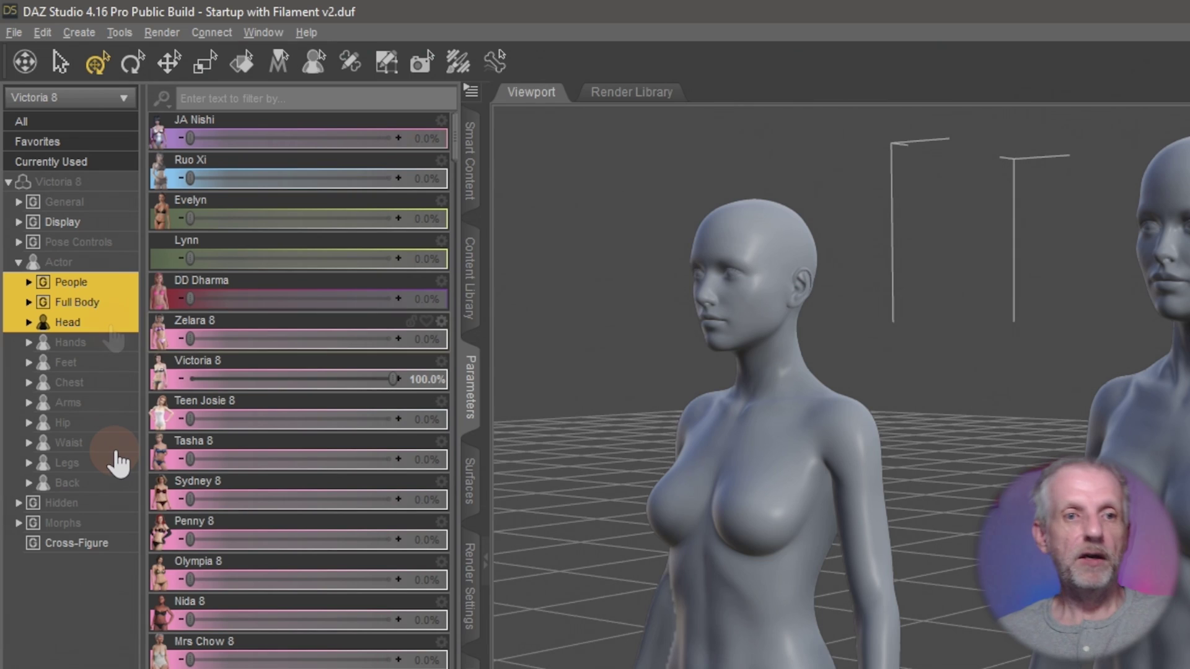
pyautogui.click(91, 287)
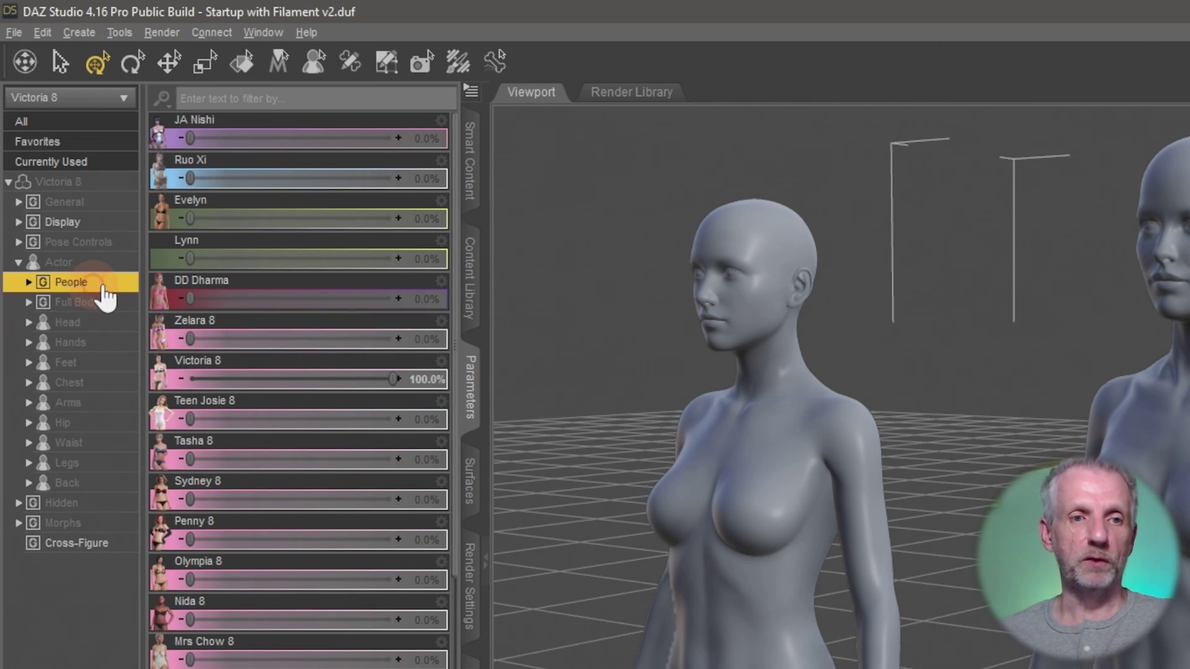
pyautogui.click(29, 283)
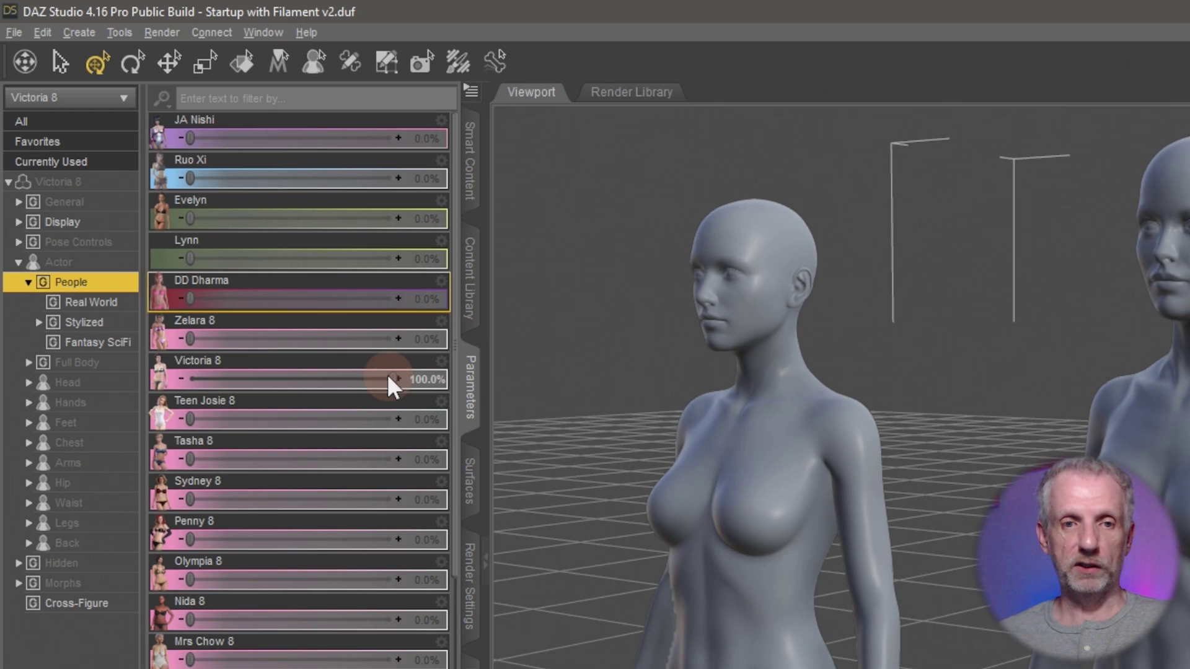
pyautogui.click(237, 360)
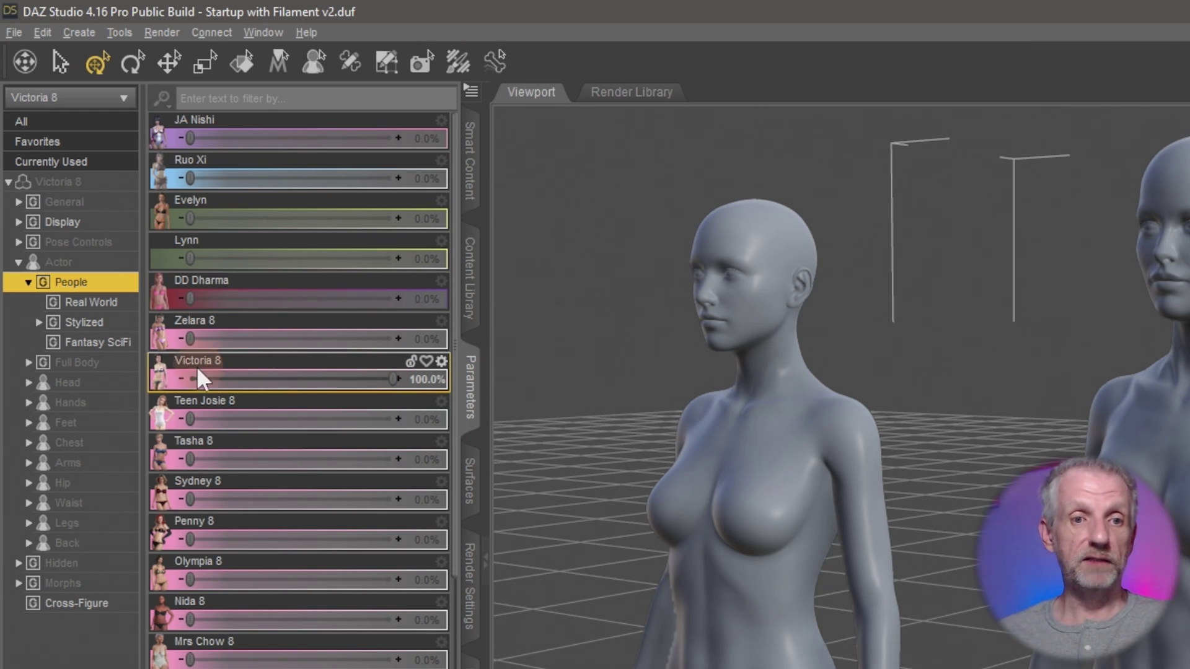
# Dial Victoria 8's character shape down to 0% and back up to 100% to compare both extremes
pyautogui.click(361, 376)
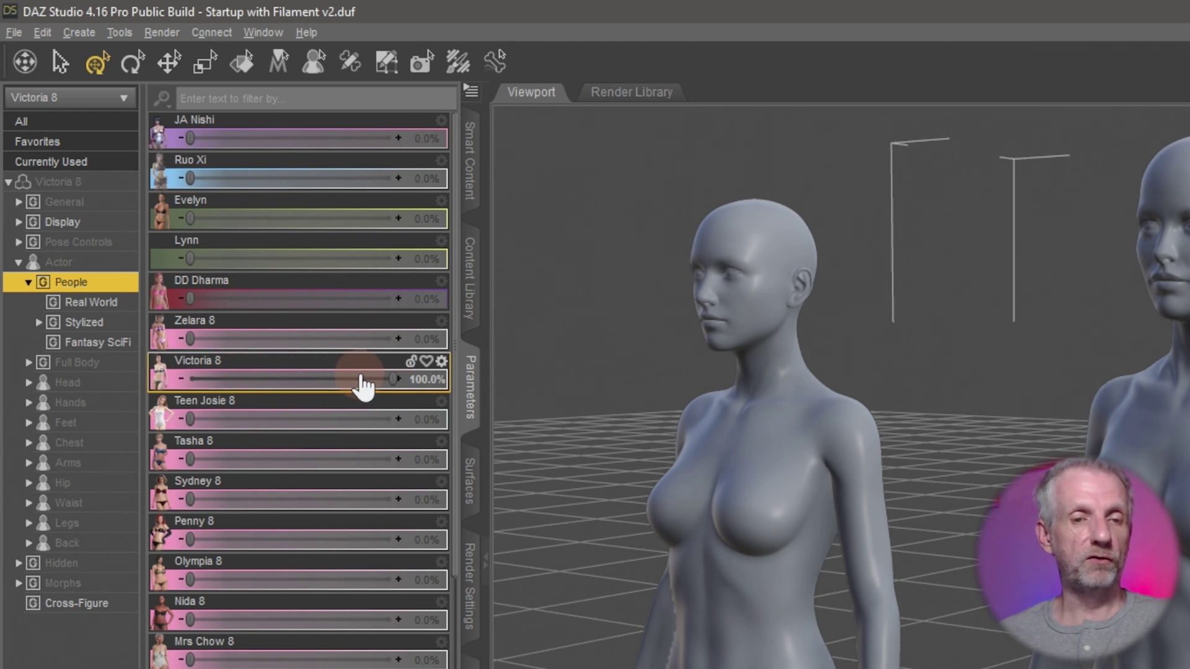
pyautogui.click(359, 118)
pyautogui.click(431, 388)
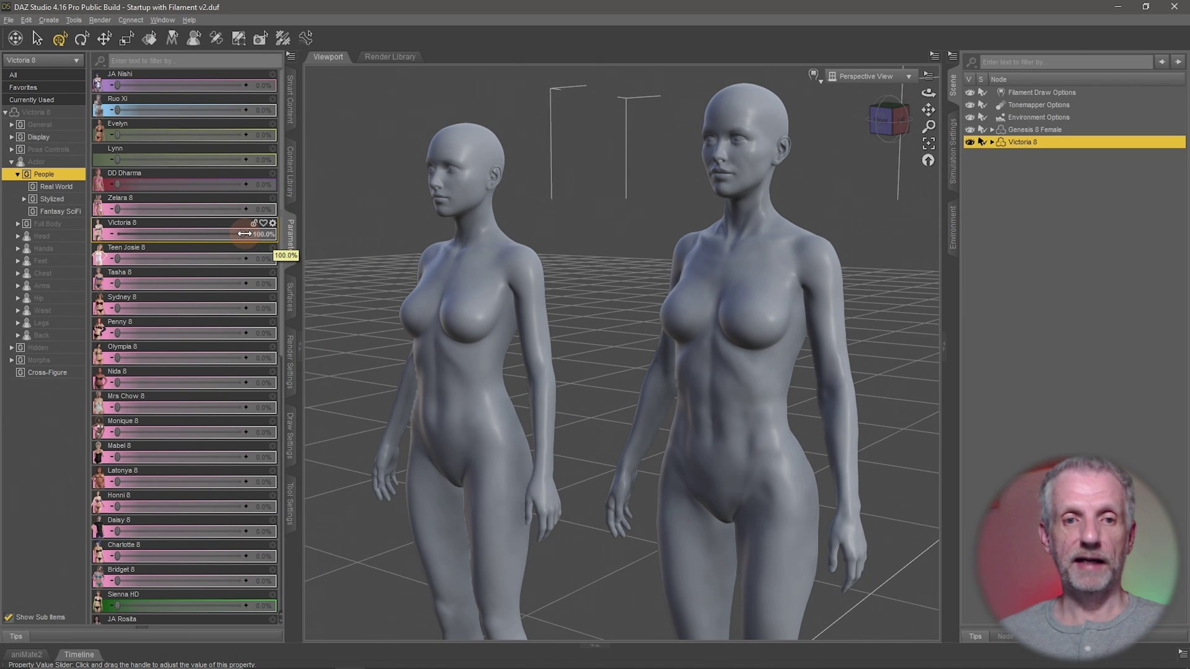
pyautogui.moveTo(231, 235); pyautogui.dragTo(94, 243)
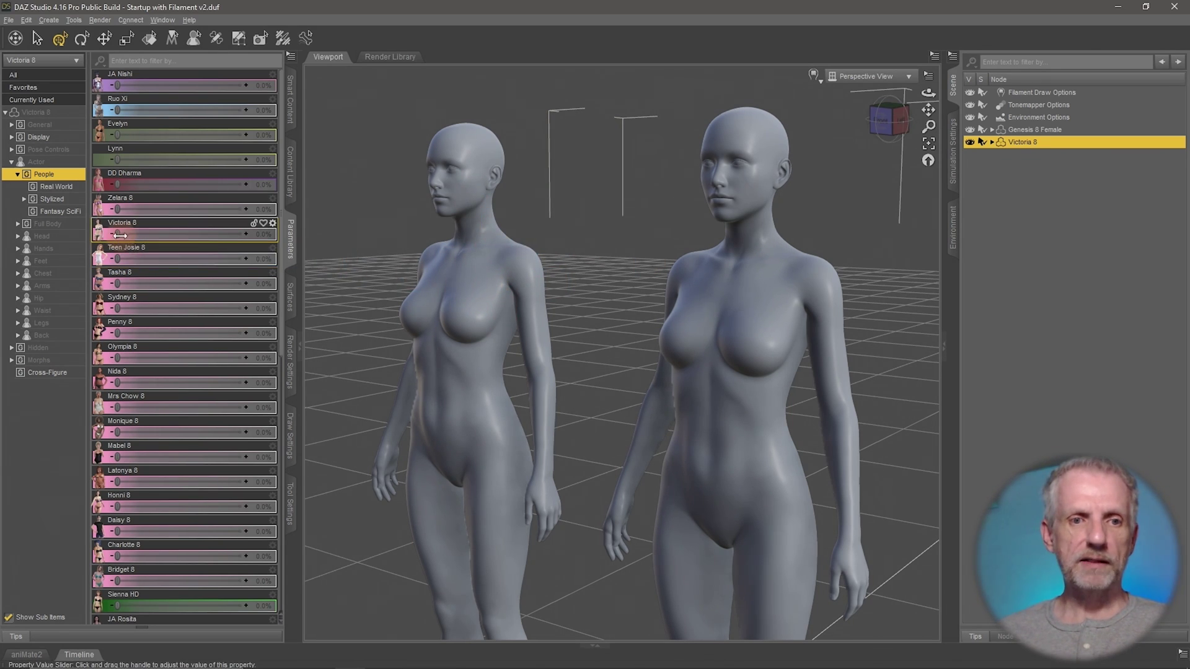
pyautogui.moveTo(124, 236); pyautogui.dragTo(271, 236)
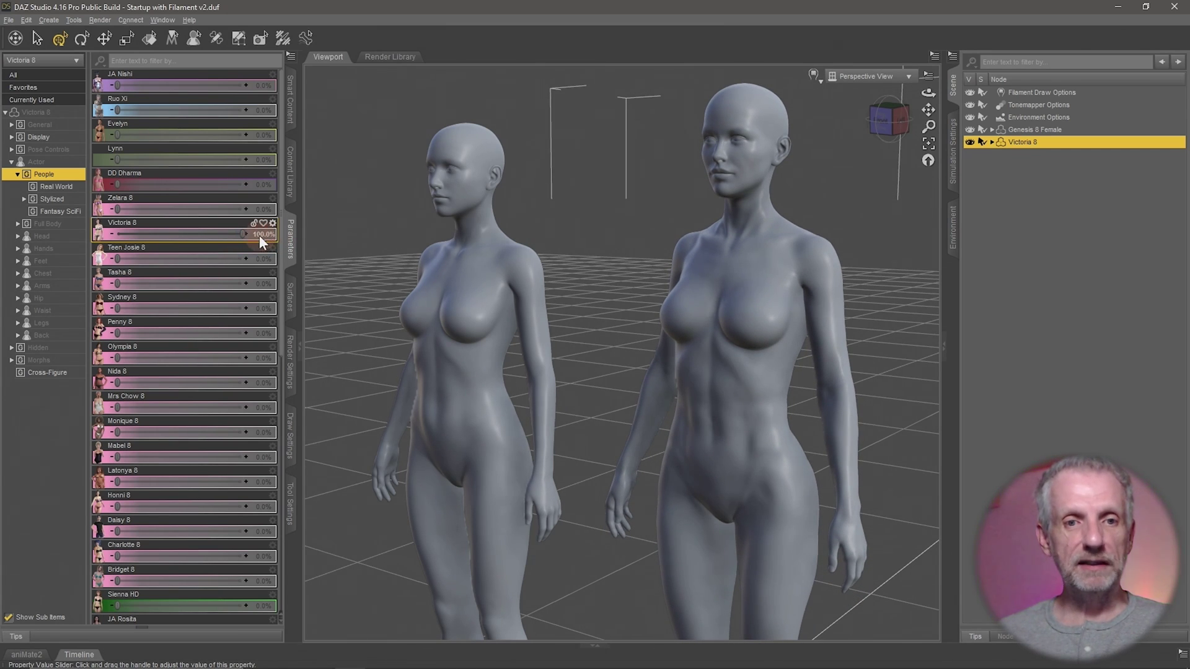
# Reduce the Victoria 8 shape to 61.9% and, viewing the face up close, adjust it to 76.2%
pyautogui.moveTo(242, 234); pyautogui.dragTo(195, 240)
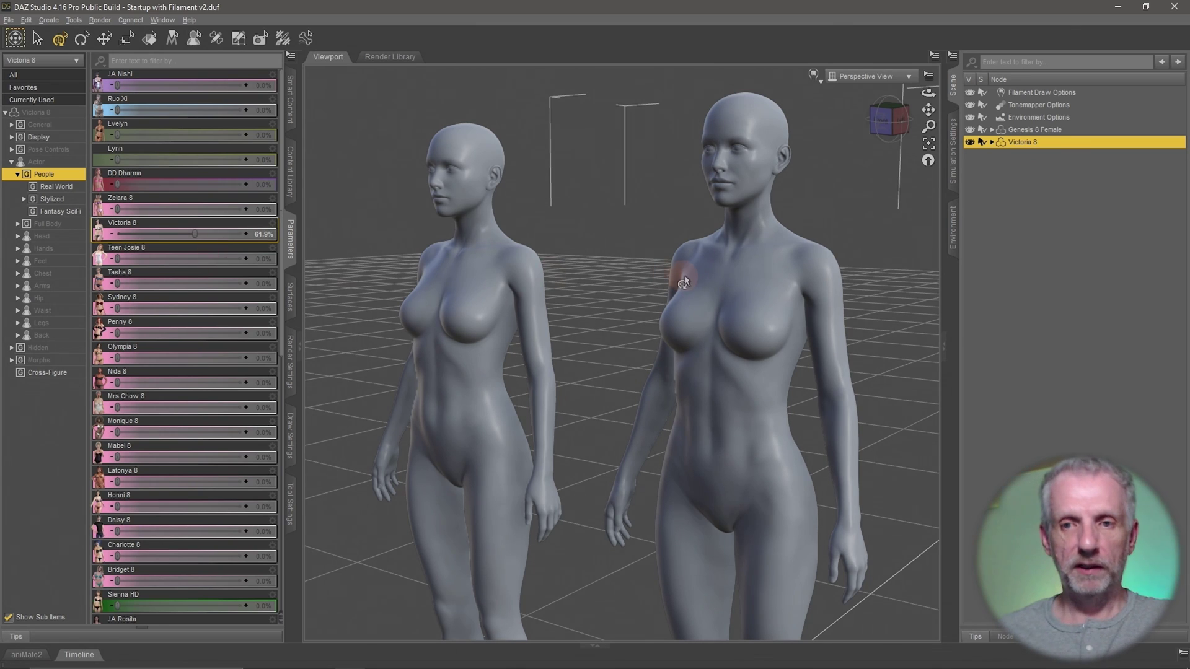
pyautogui.scroll(10, 686, 273)
pyautogui.scroll(6, 691, 278)
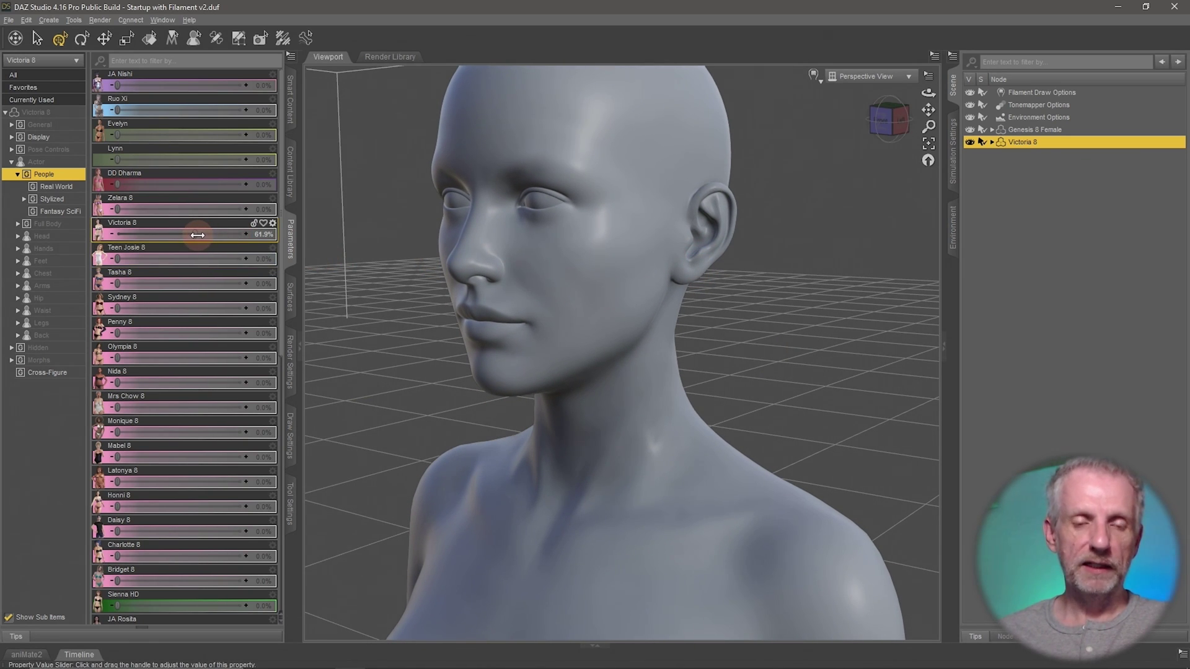
pyautogui.moveTo(197, 235); pyautogui.dragTo(211, 231)
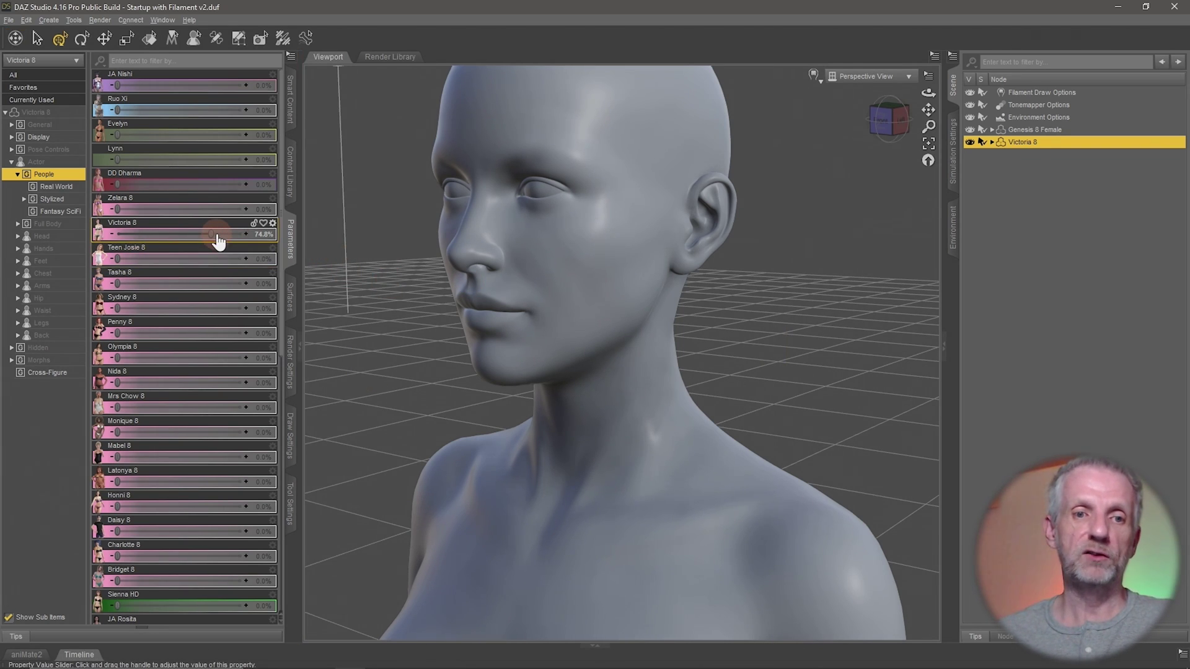
pyautogui.moveTo(212, 234)
pyautogui.mouseDown()
pyautogui.moveTo(166, 234)
pyautogui.moveTo(211, 234)
pyautogui.mouseUp()
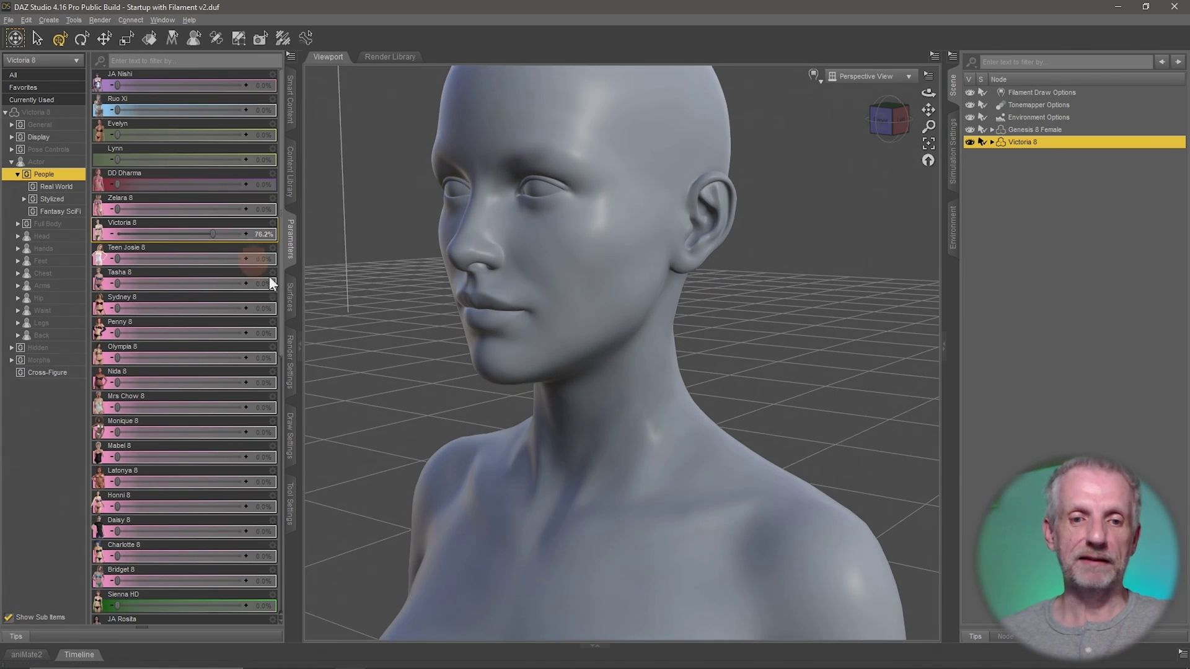
# Set Subdivision Updates to Continuous in the Manipulation group of the general draw settings
pyautogui.click(292, 446)
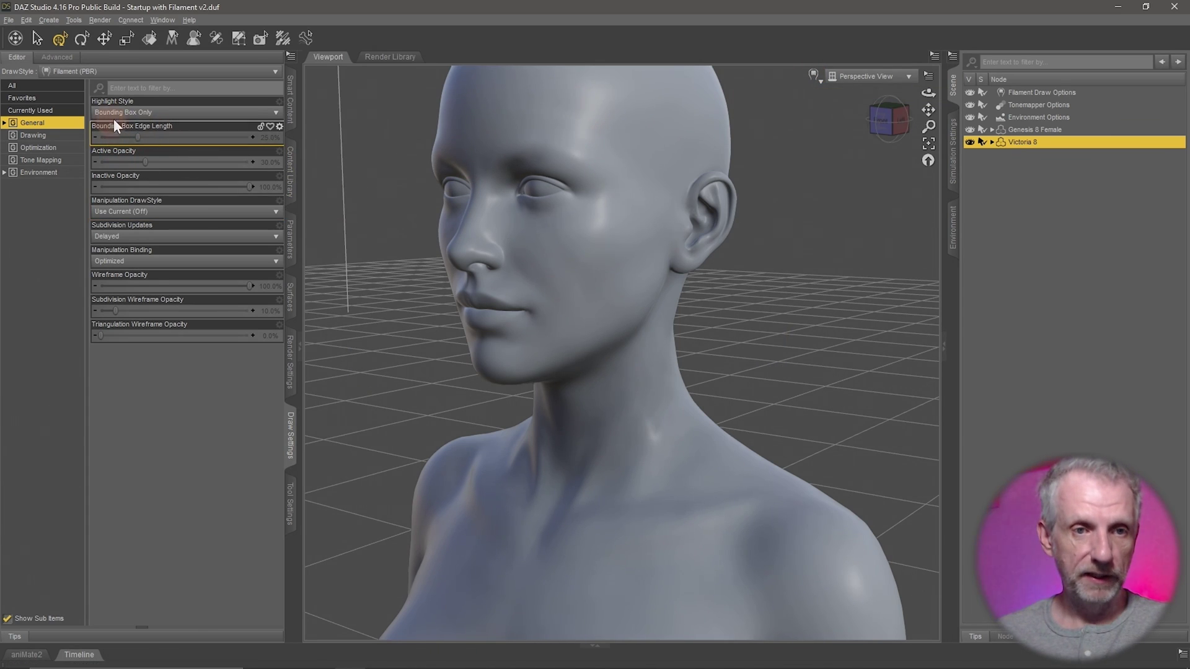
pyautogui.doubleClick(54, 128)
pyautogui.click(57, 147)
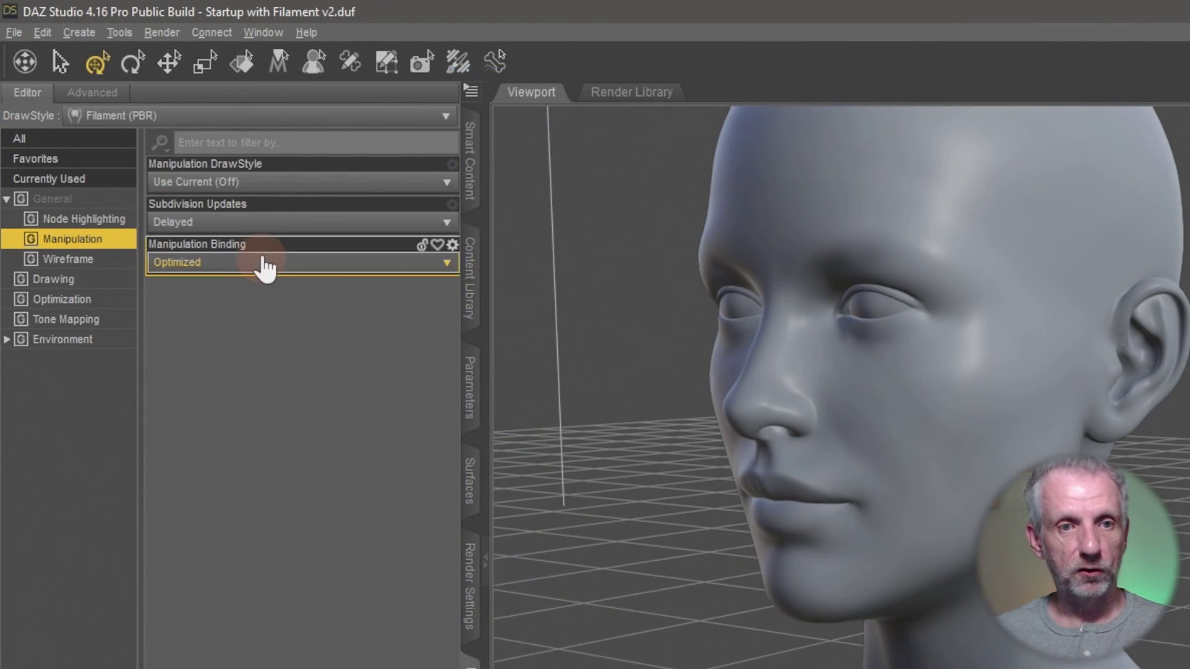
pyautogui.click(253, 222)
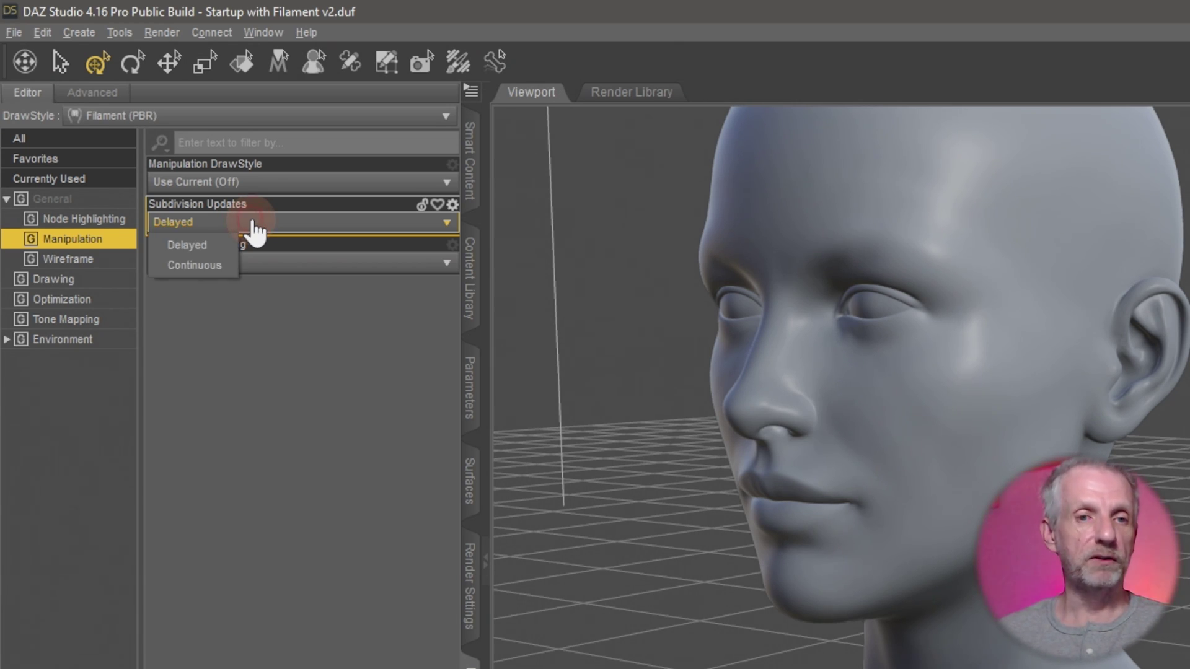
pyautogui.click(224, 266)
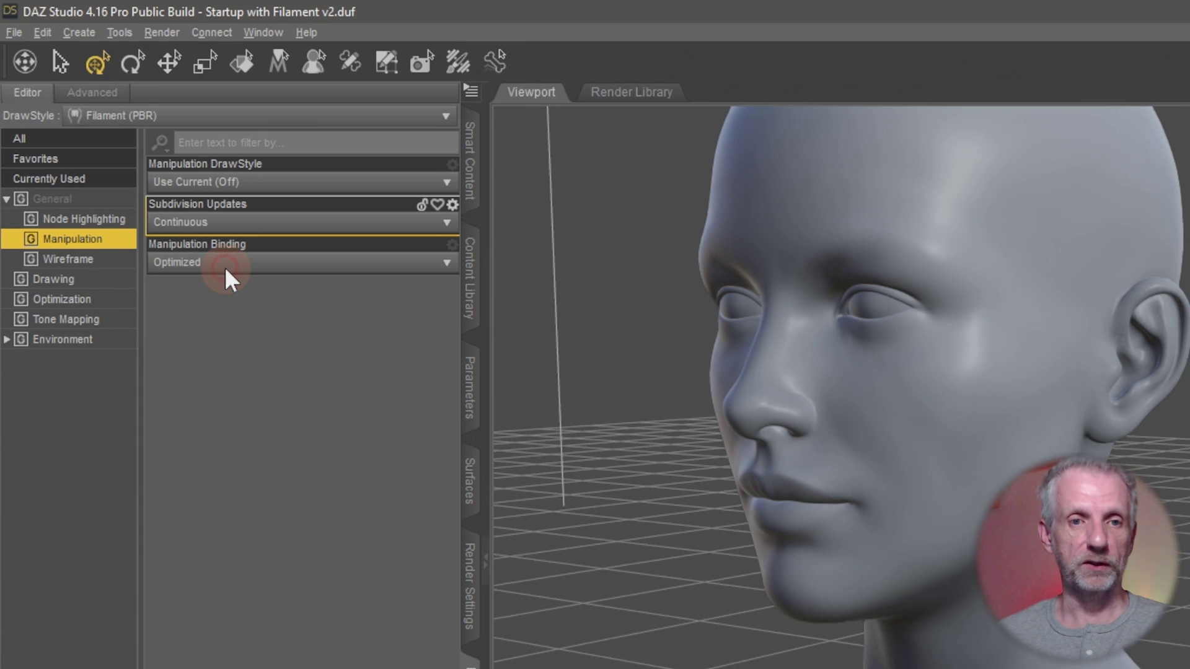
# Return to Victoria 8's parameters, raise the Victoria 8 shape to 100% and reduce it to 53.0%
pyautogui.click(477, 390)
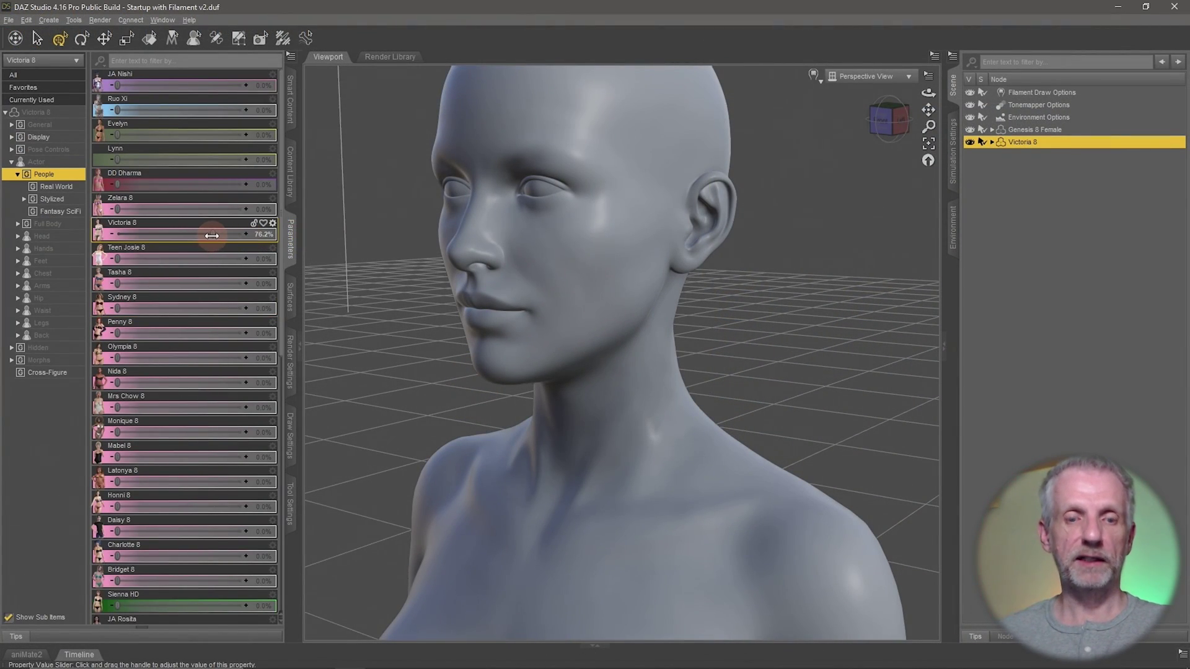
pyautogui.moveTo(212, 235); pyautogui.dragTo(266, 235)
pyautogui.scroll(-10, 362, 274)
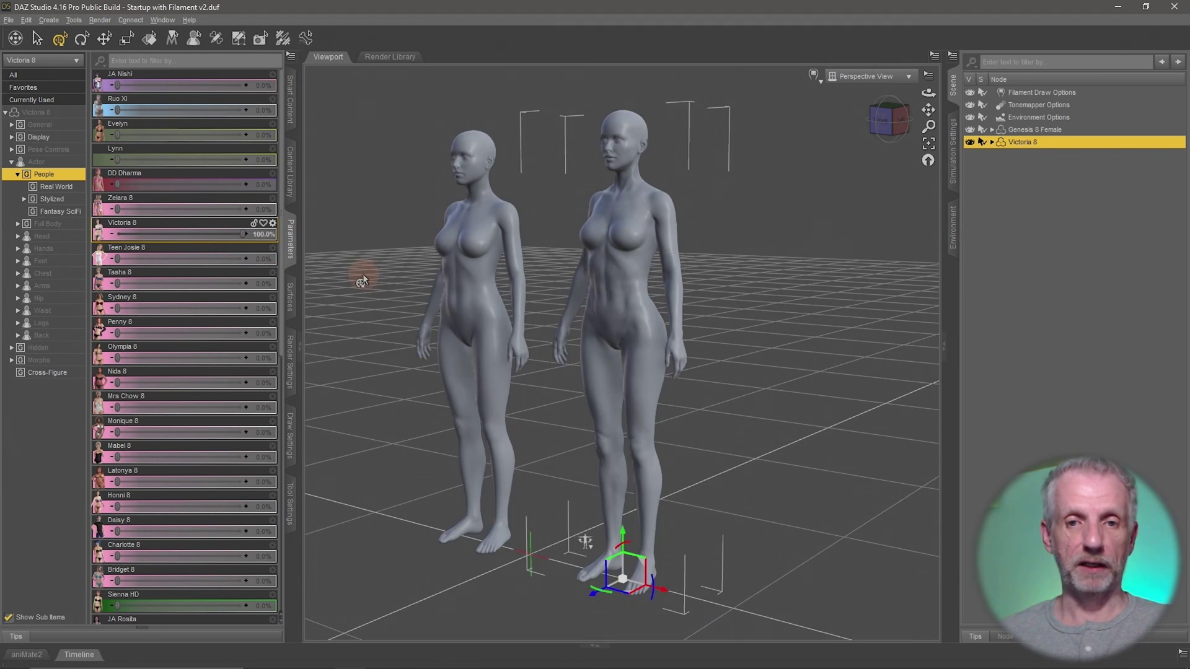
pyautogui.scroll(8, 470, 311)
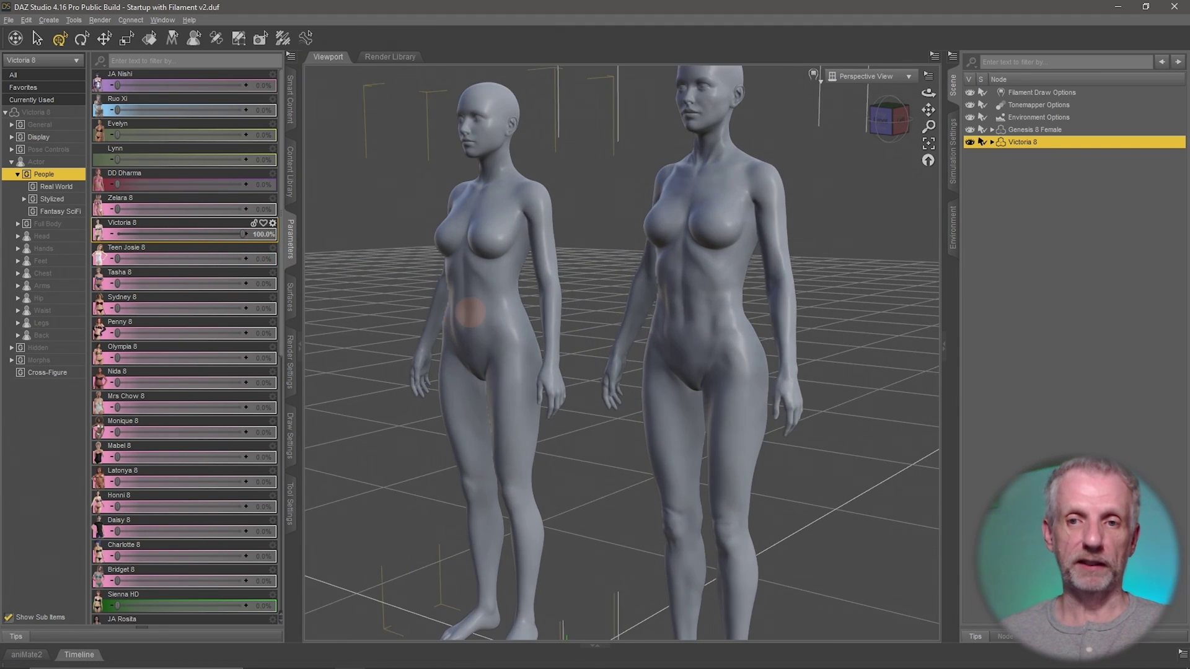
pyautogui.scroll(6, 470, 311)
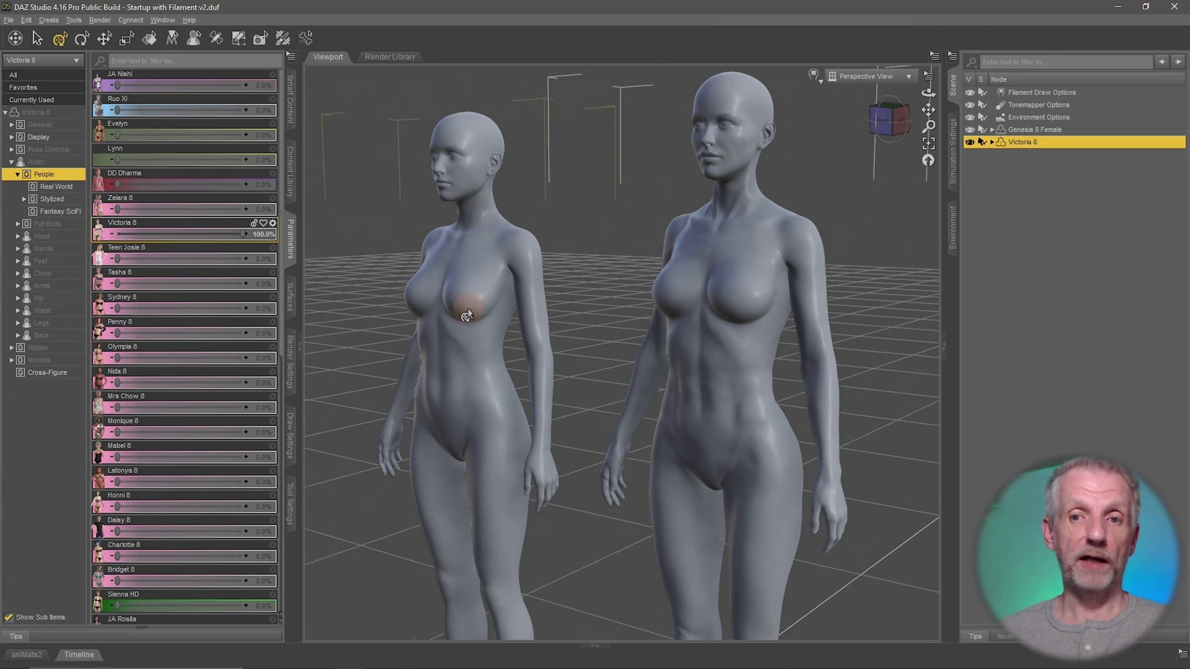
pyautogui.moveTo(242, 235); pyautogui.dragTo(179, 235)
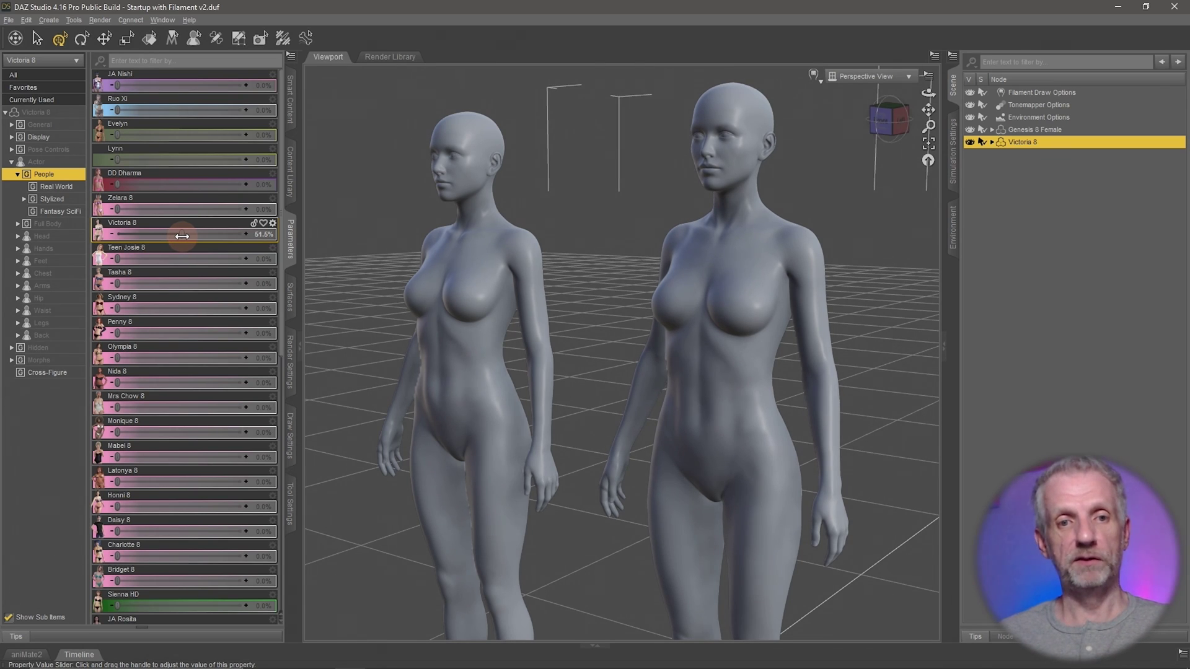
pyautogui.moveTo(178, 234); pyautogui.dragTo(183, 233)
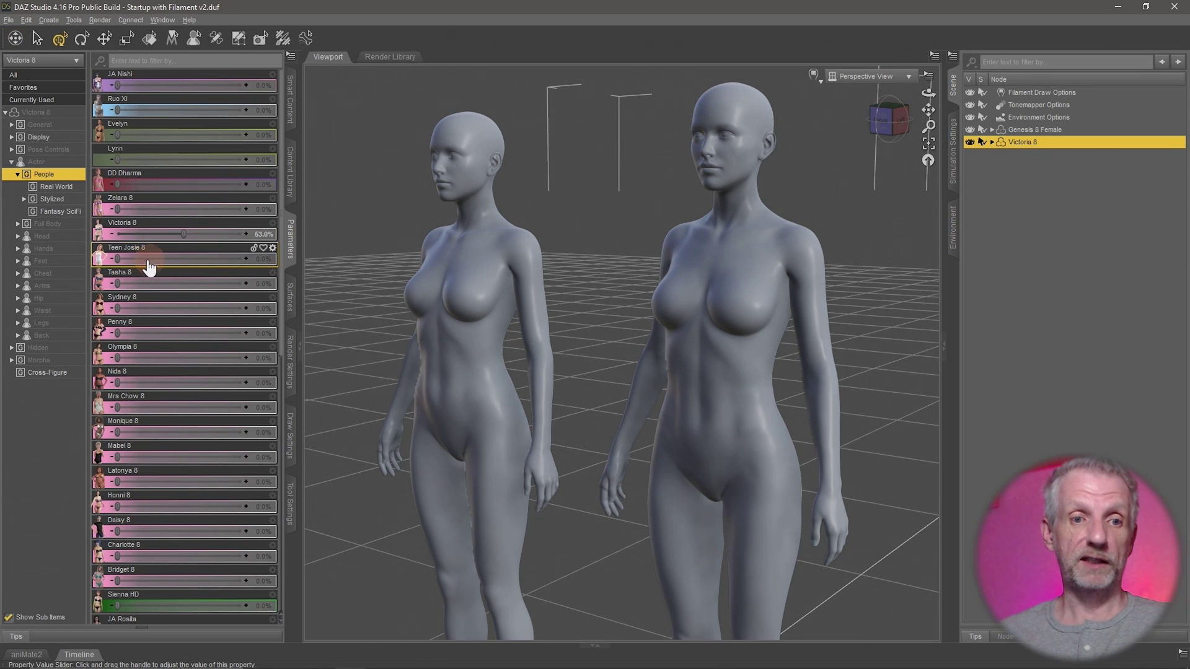
# Set the Teen Josie 8 shape to 100% and the Victoria 8 shape to 0%
pyautogui.moveTo(122, 259); pyautogui.dragTo(275, 264)
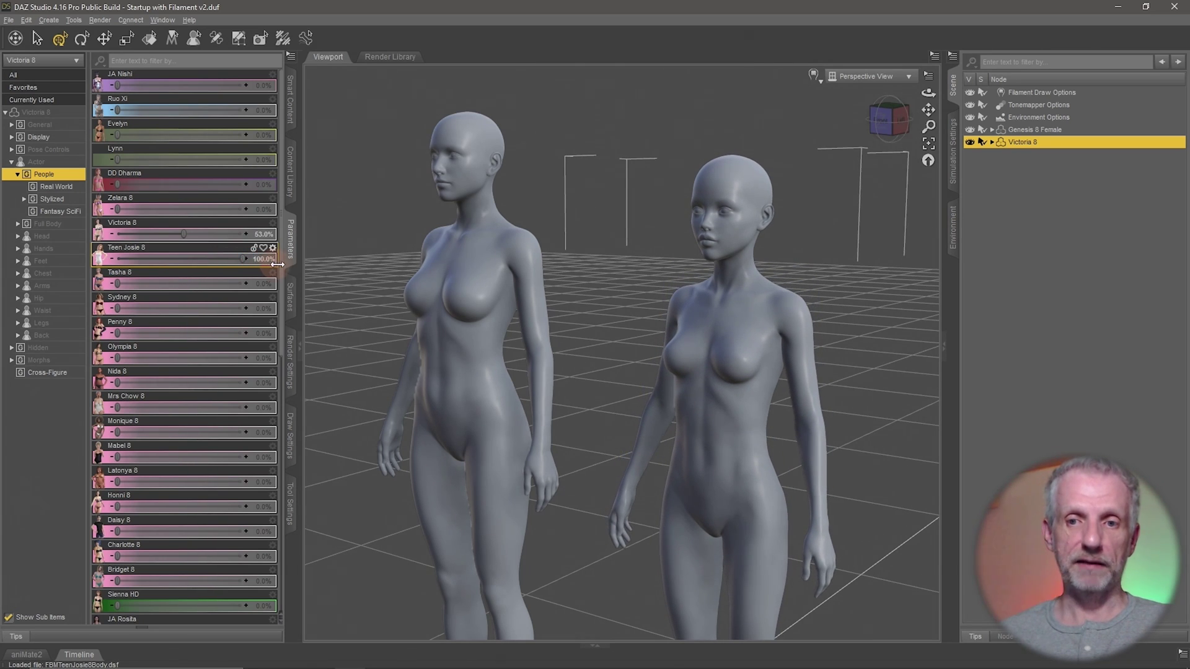
pyautogui.moveTo(184, 234); pyautogui.dragTo(117, 234)
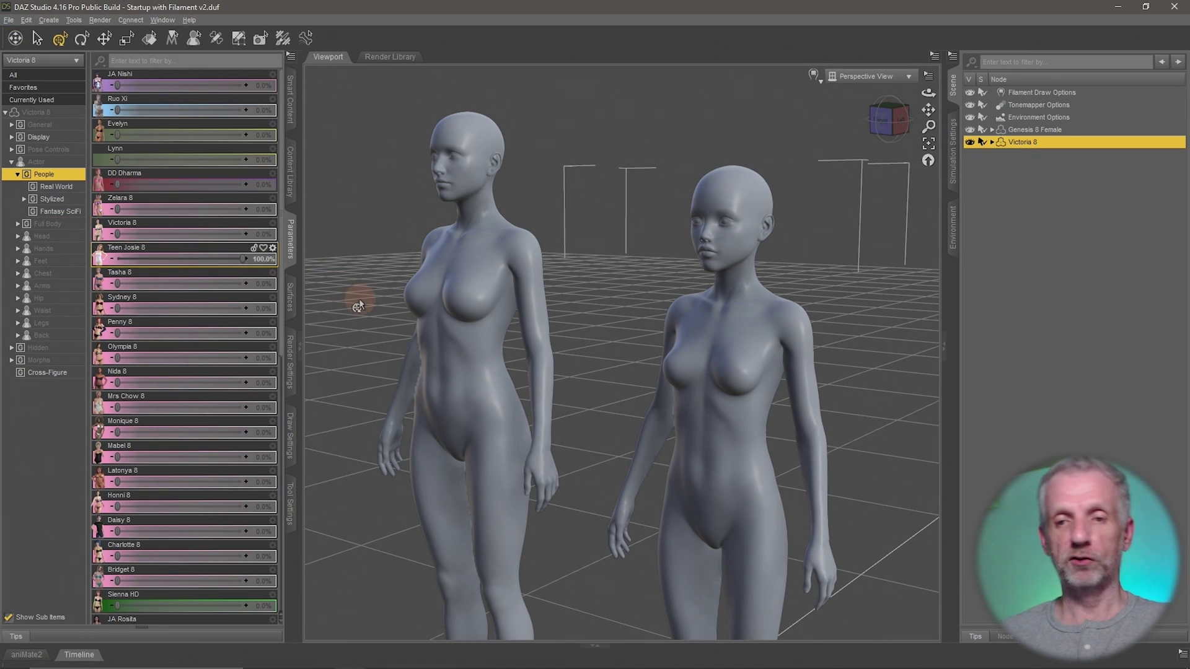
pyautogui.moveTo(523, 400); pyautogui.dragTo(656, 399)
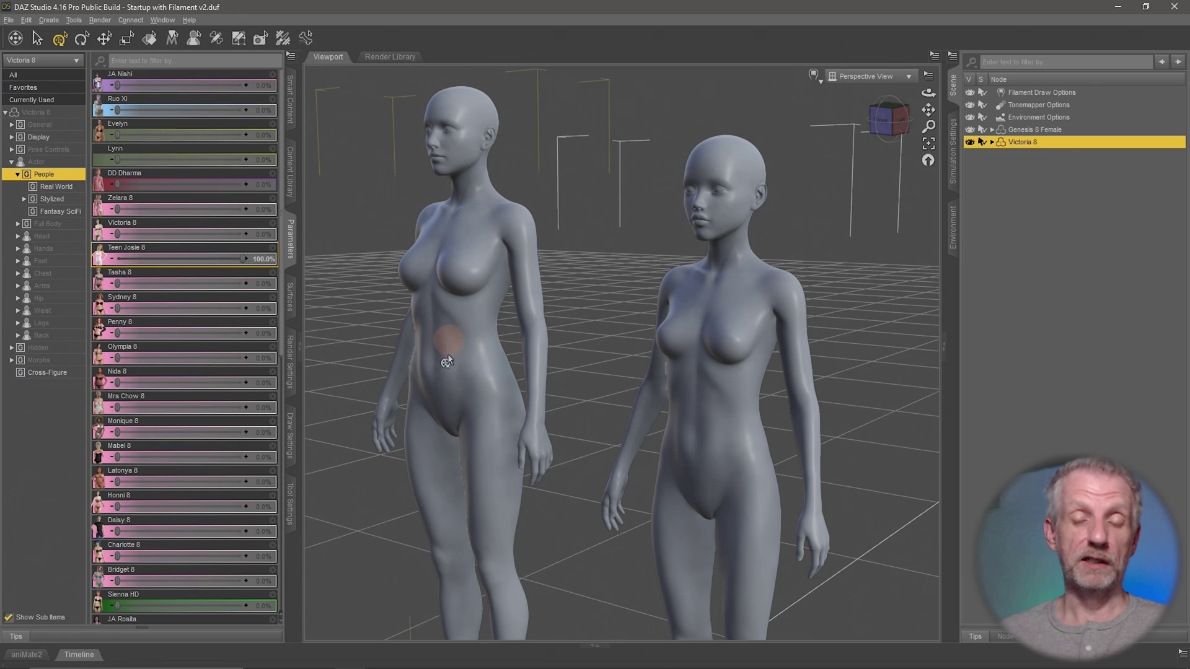
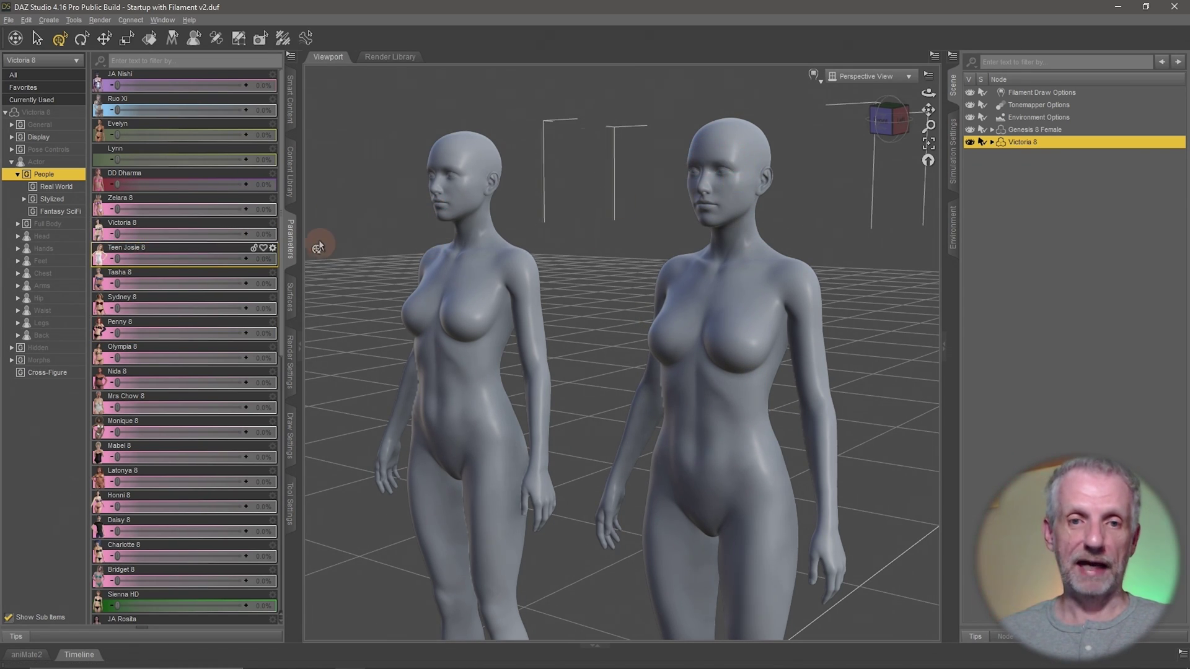
# Raise the Victoria 8 shape to 100% for comparison with the base figure and return it to 0%
pyautogui.moveTo(118, 235); pyautogui.dragTo(348, 257)
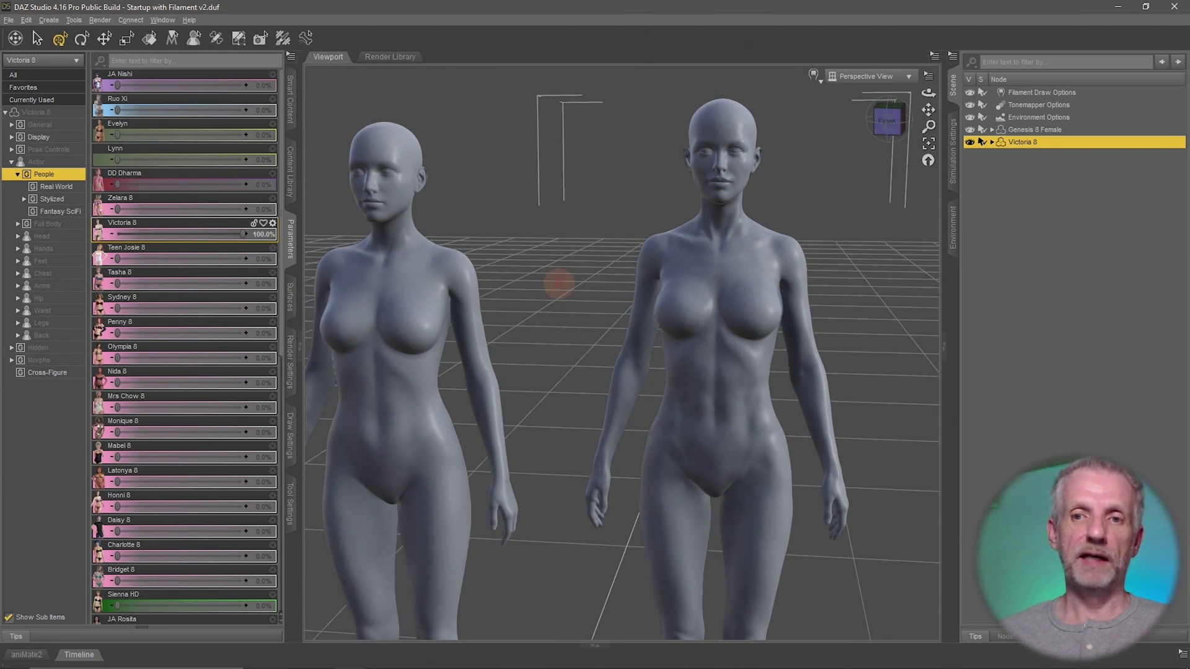
pyautogui.moveTo(558, 284); pyautogui.dragTo(353, 225)
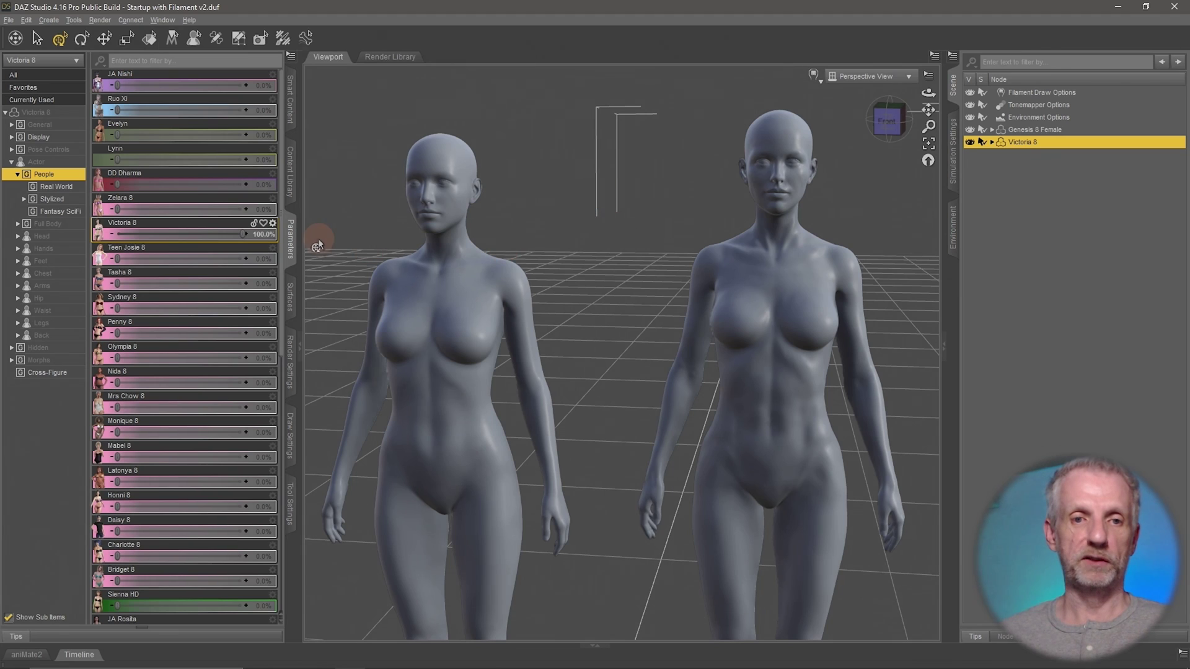
pyautogui.moveTo(242, 235); pyautogui.dragTo(87, 229)
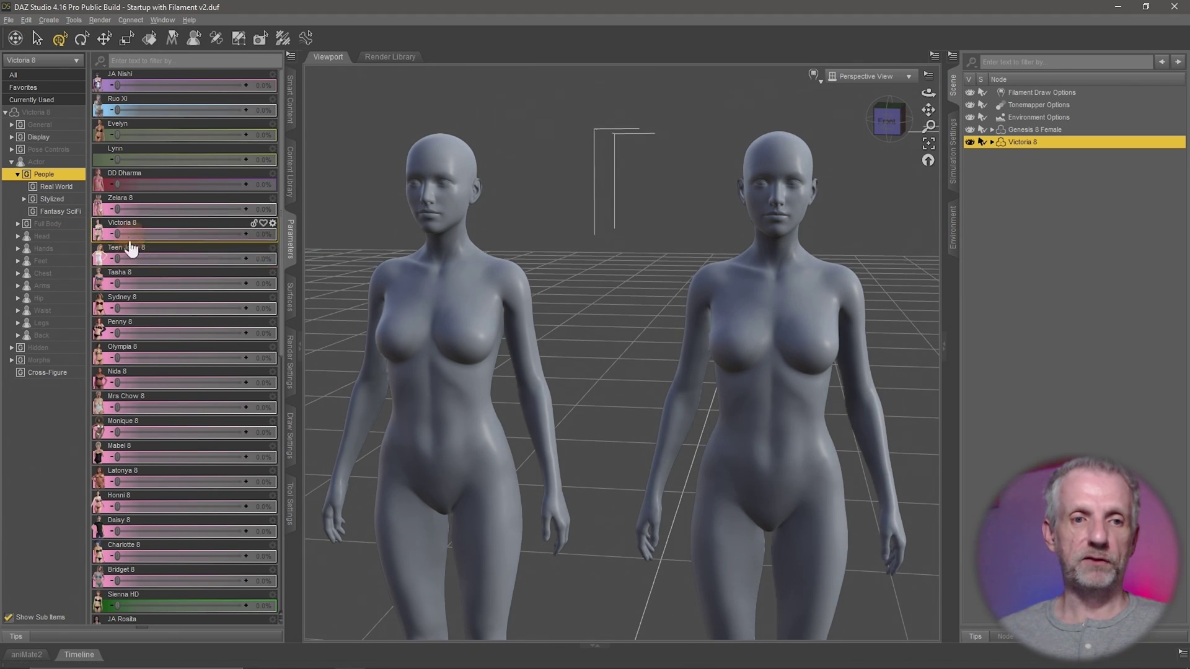
pyautogui.click(100, 184)
pyautogui.moveTo(556, 349); pyautogui.dragTo(566, 348)
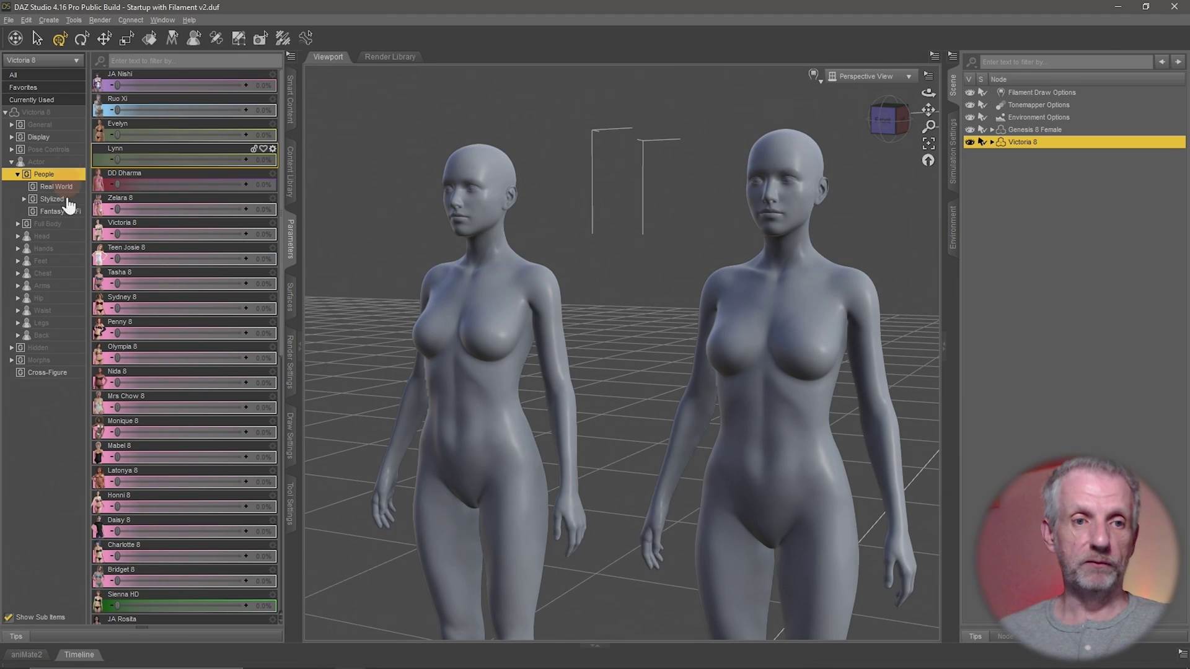
# Collapse the Actor's People group, then expand the Head group and show its People subgroup
pyautogui.click(18, 175)
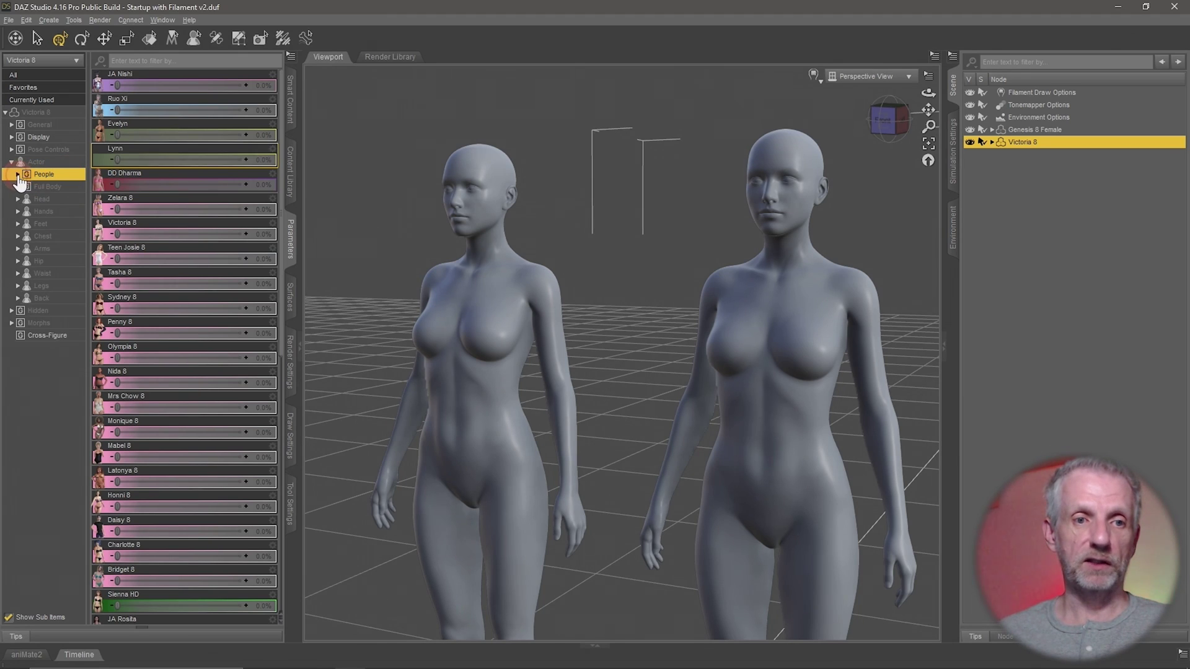
pyautogui.click(66, 188)
pyautogui.click(69, 199)
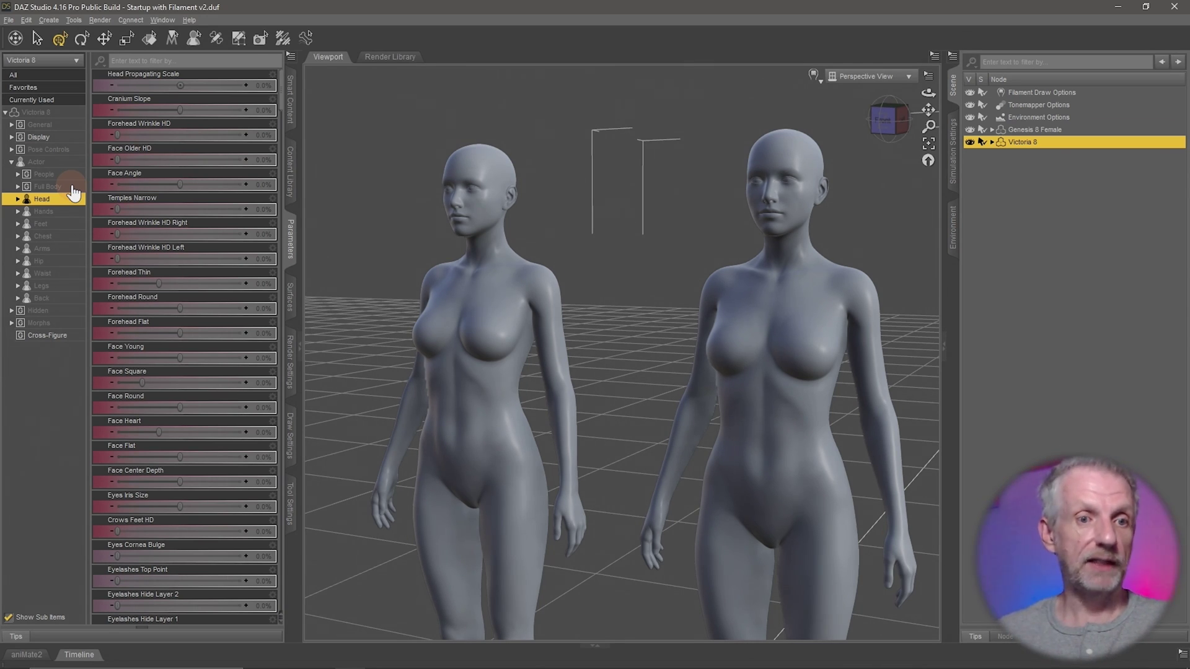
pyautogui.click(17, 199)
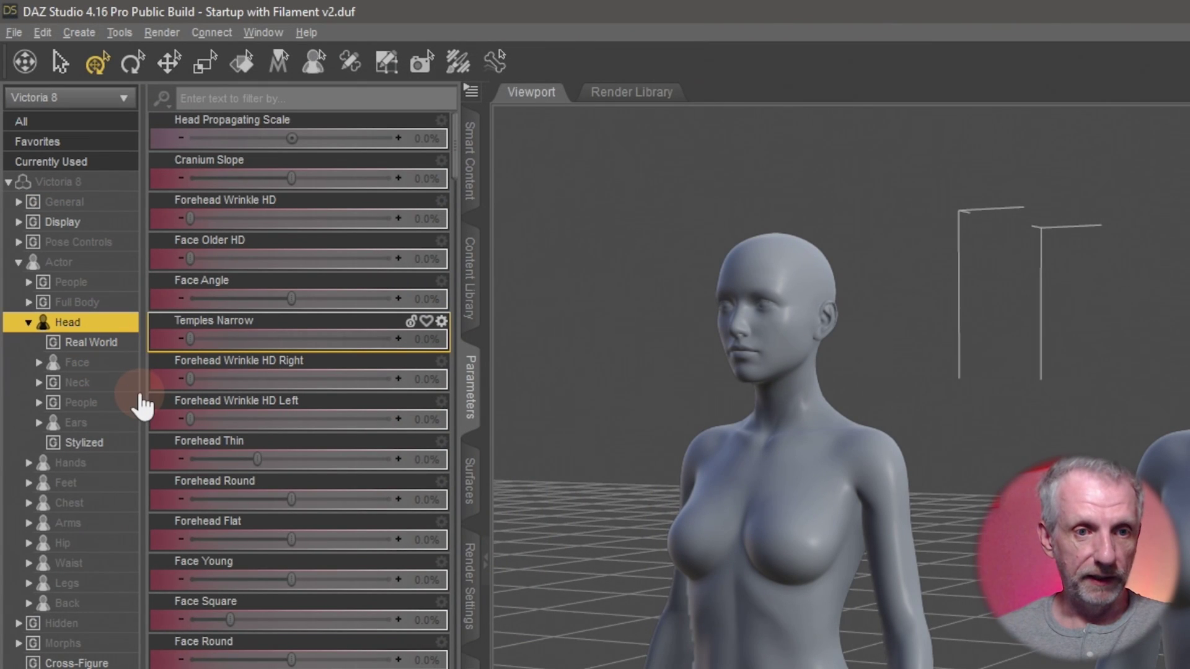
pyautogui.doubleClick(106, 404)
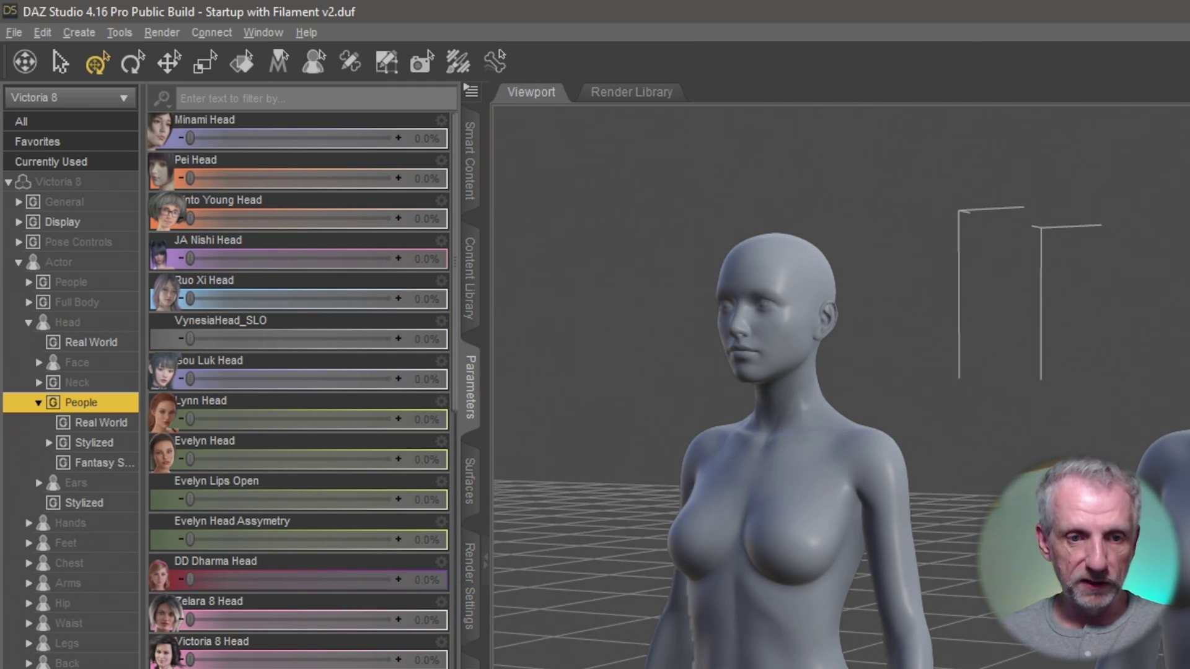
# Filter the head shapes by "victor" and set Victoria 8 Head to 100%
pyautogui.click(304, 94)
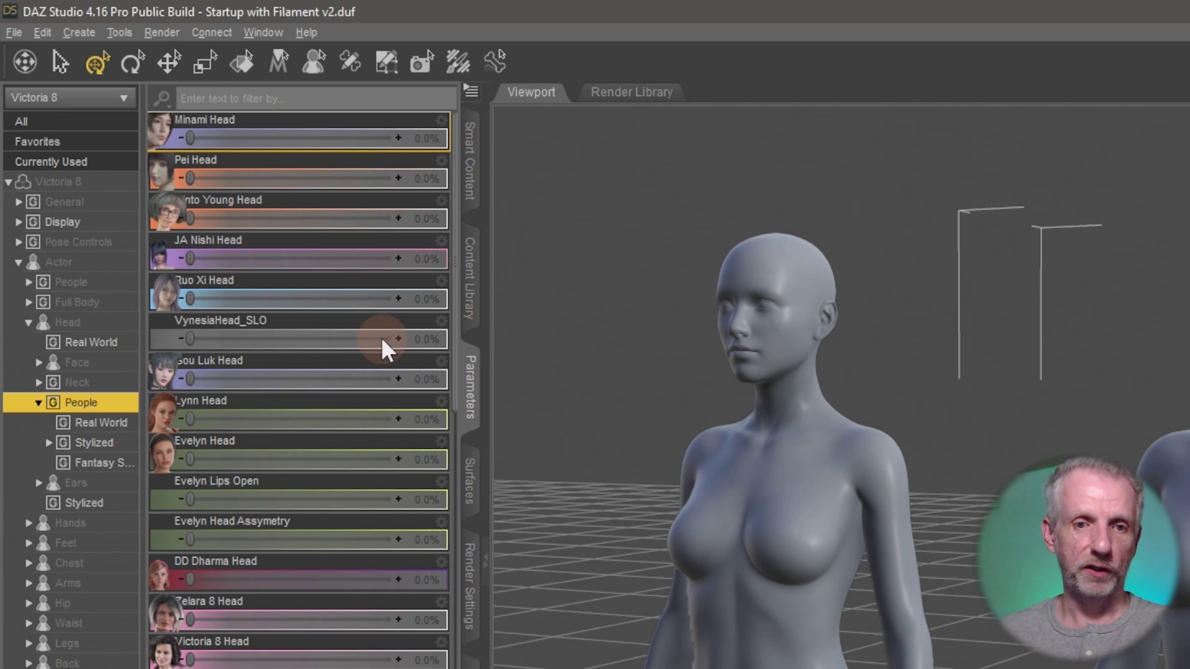
pyautogui.write('victor')
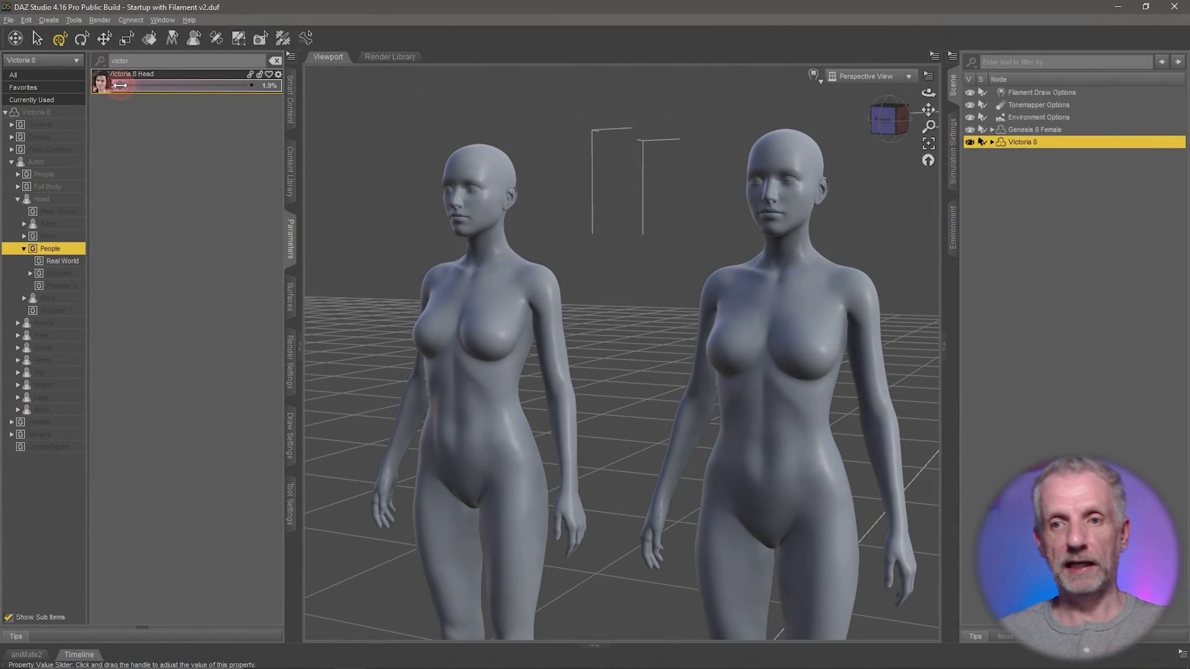
pyautogui.moveTo(120, 84); pyautogui.dragTo(208, 91)
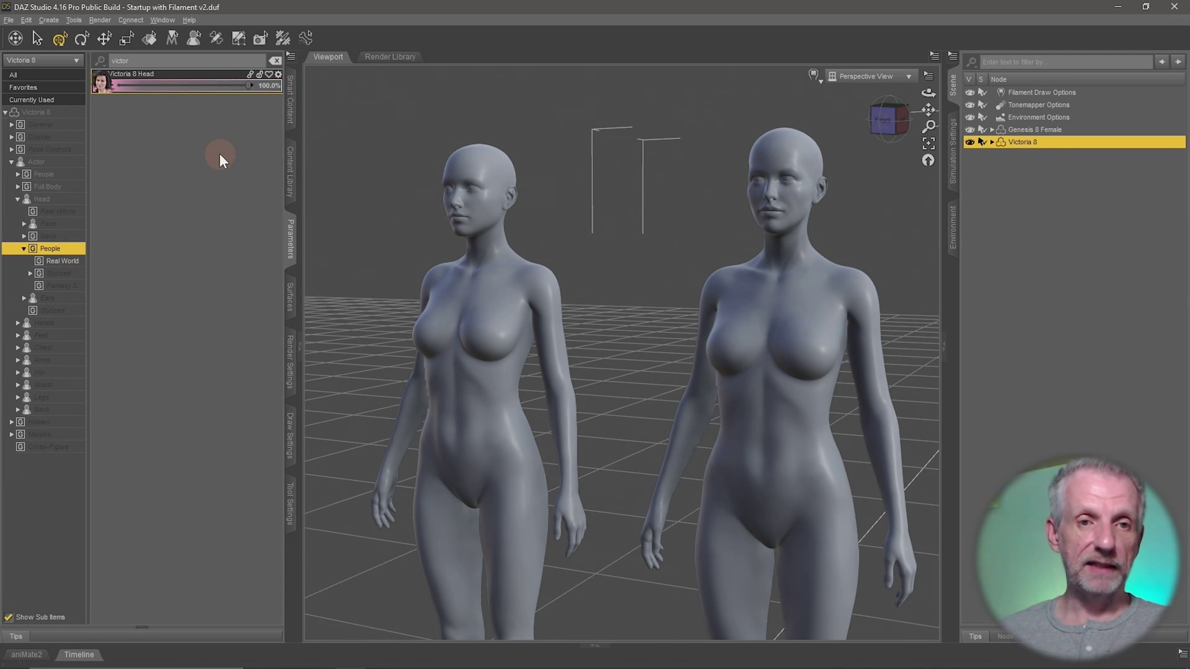
# Clear the shape filter and collapse the Head group together with its People subgroup
pyautogui.click(275, 60)
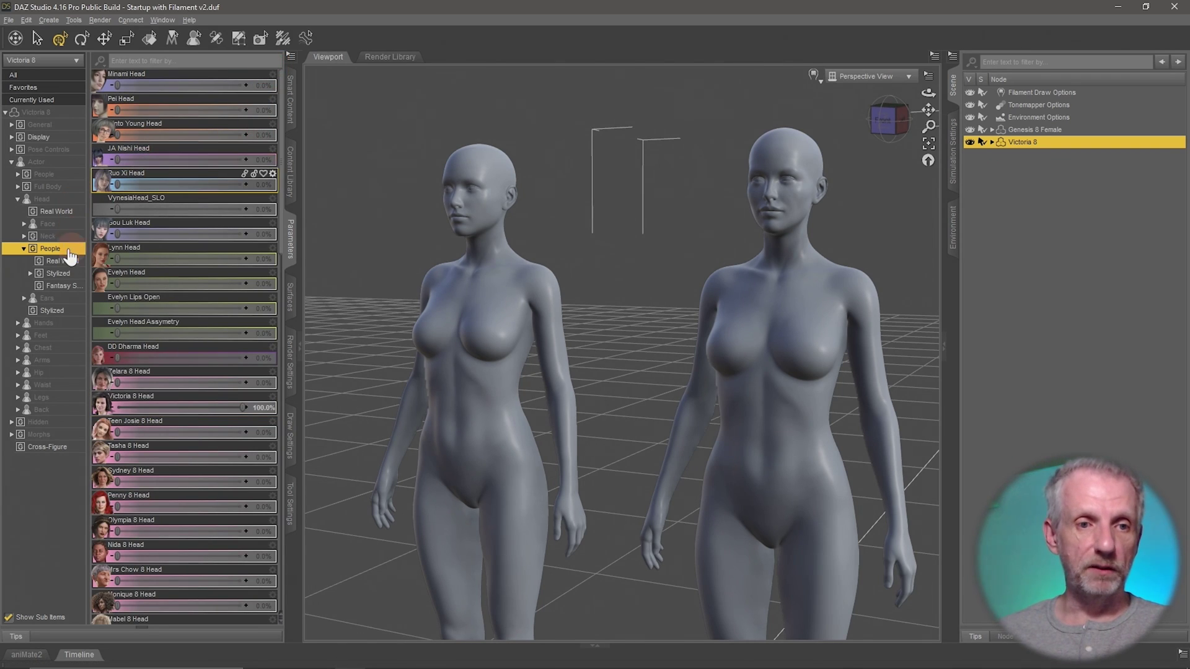
pyautogui.click(25, 249)
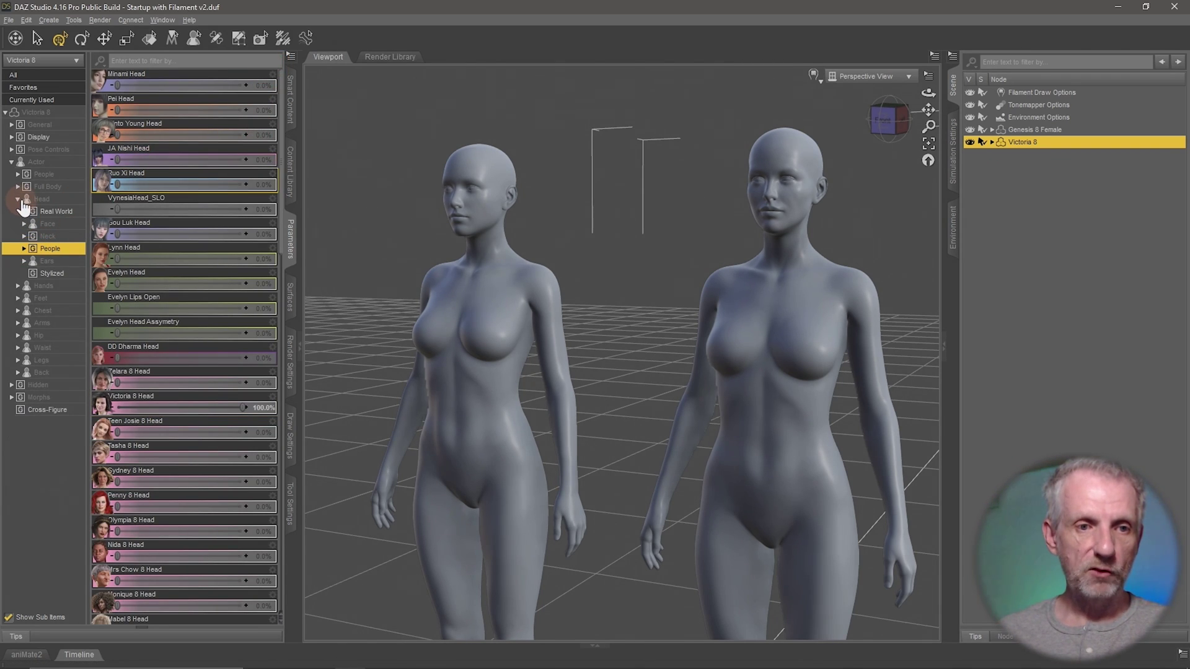
pyautogui.click(17, 199)
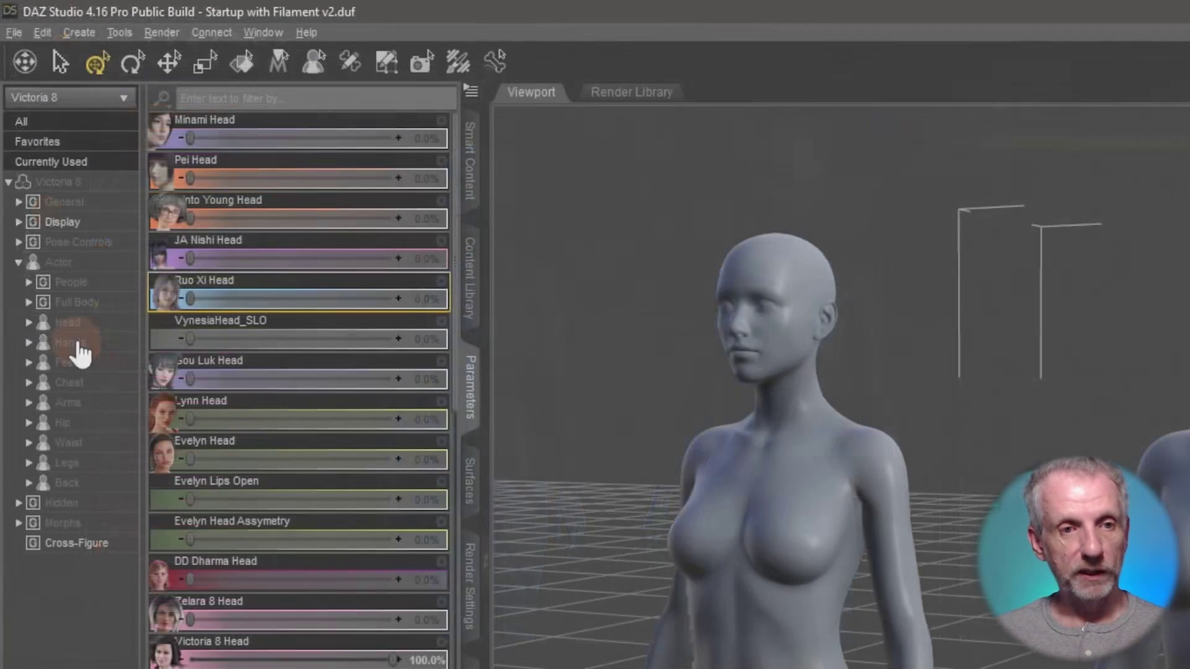
# Show the Hands shapes and the Head shapes, then expand the Full Body group and list its shapes
pyautogui.click(49, 212)
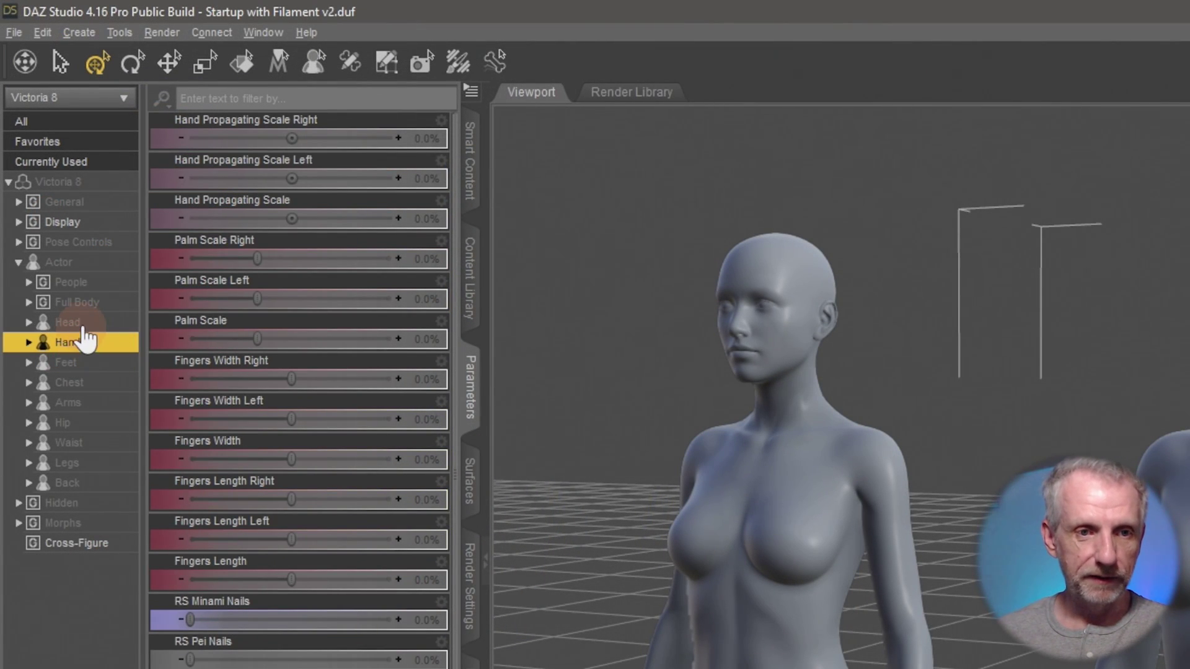
pyautogui.click(79, 323)
pyautogui.click(28, 302)
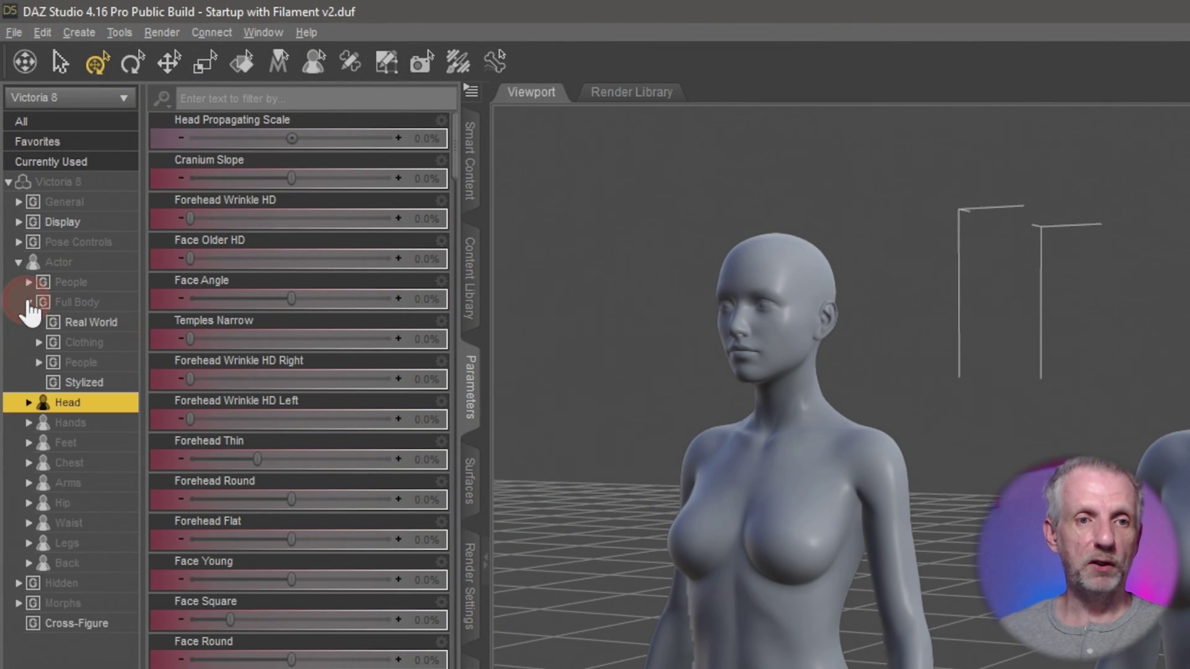
pyautogui.click(114, 303)
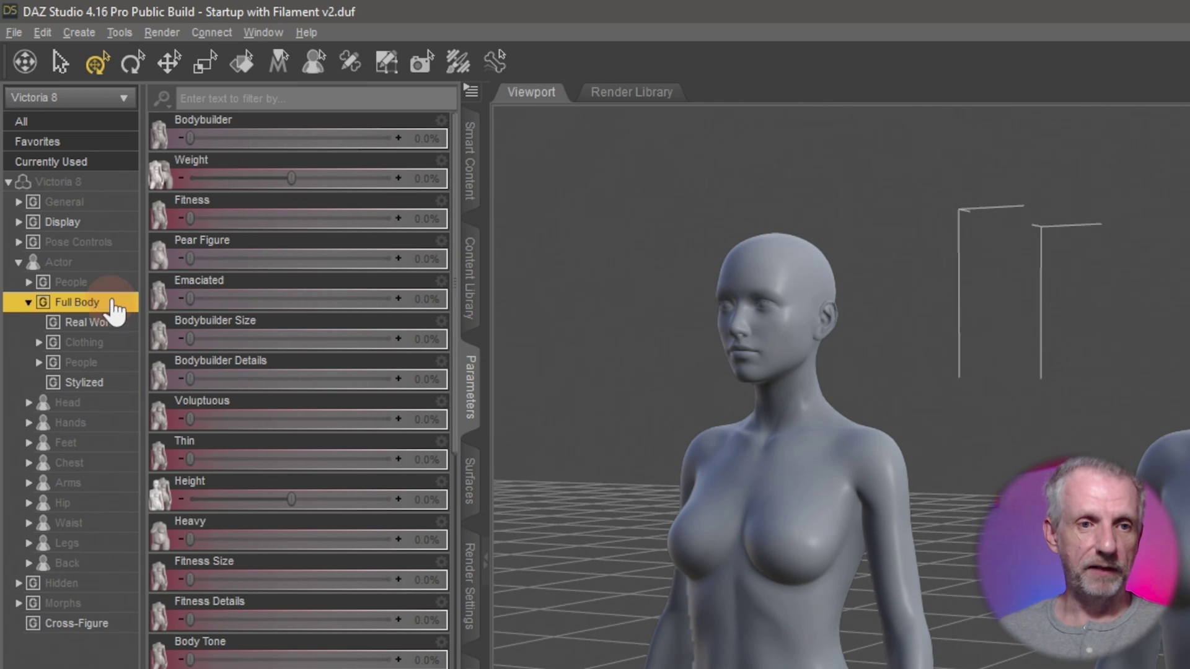
# Try the full-body Weight shape on the Victoria 8 figure and return it to 0%
pyautogui.click(239, 239)
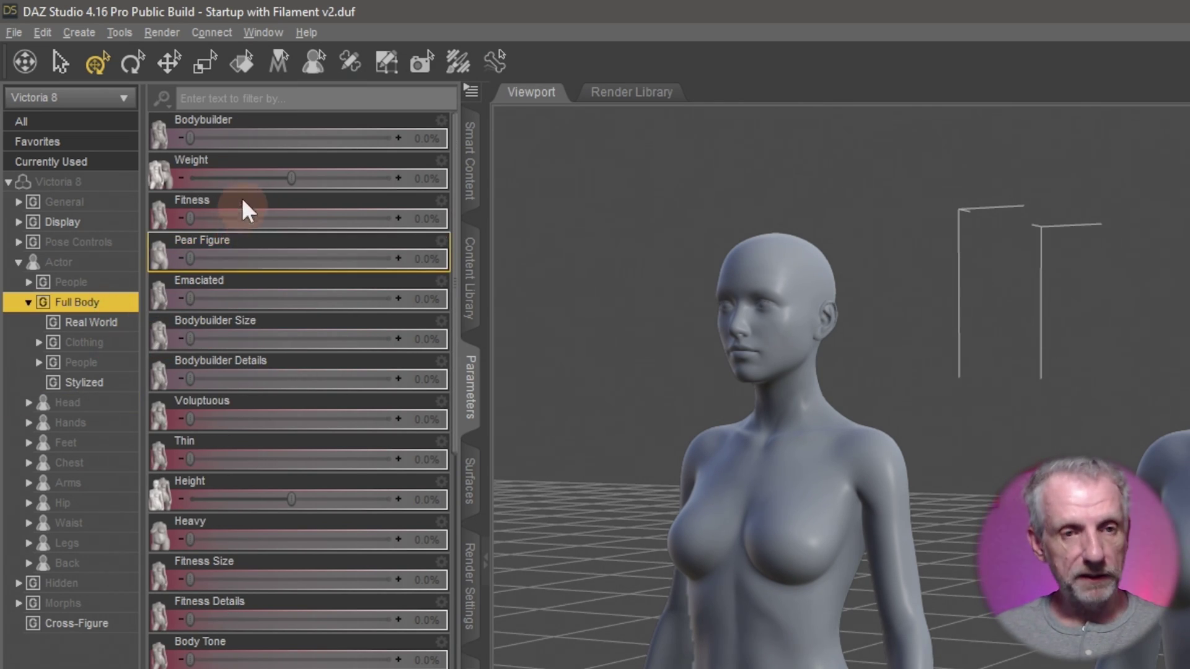
pyautogui.click(305, 303)
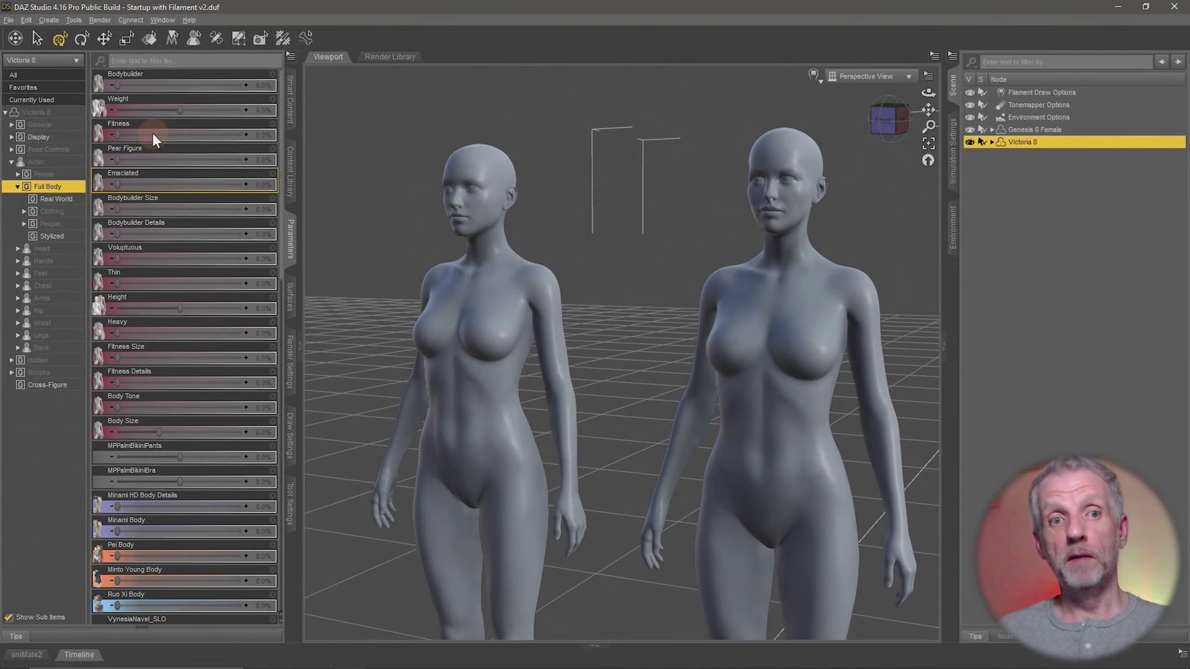
pyautogui.click(291, 179)
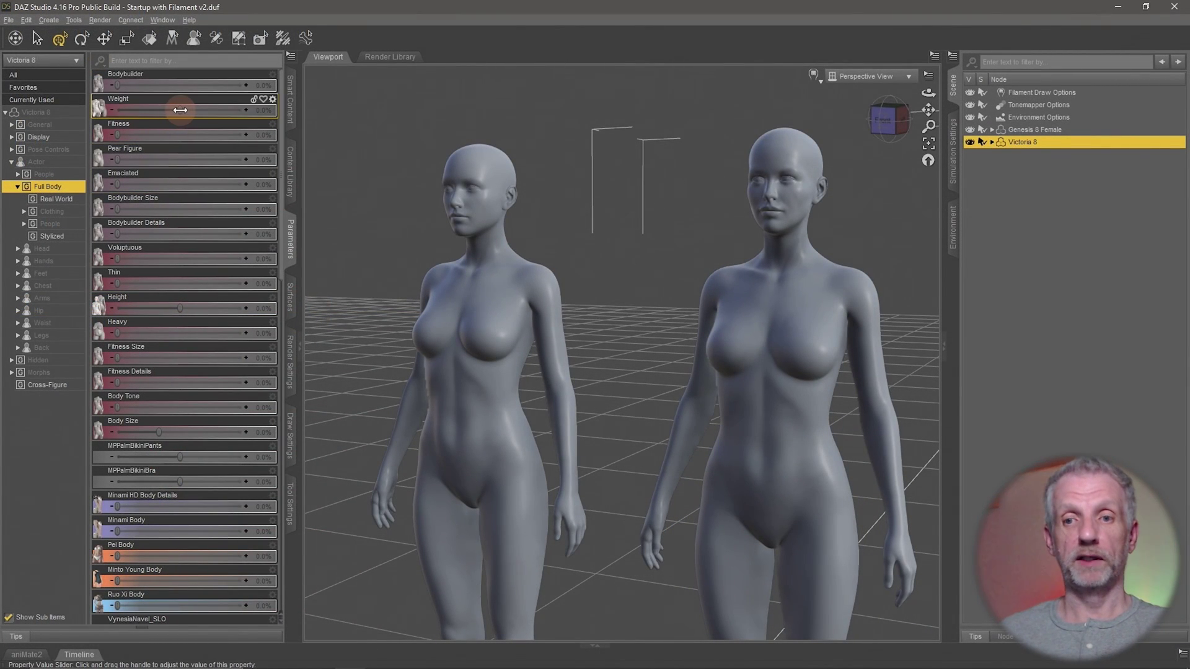
pyautogui.moveTo(180, 110)
pyautogui.mouseDown()
pyautogui.moveTo(233, 112)
pyautogui.moveTo(179, 114)
pyautogui.mouseUp()
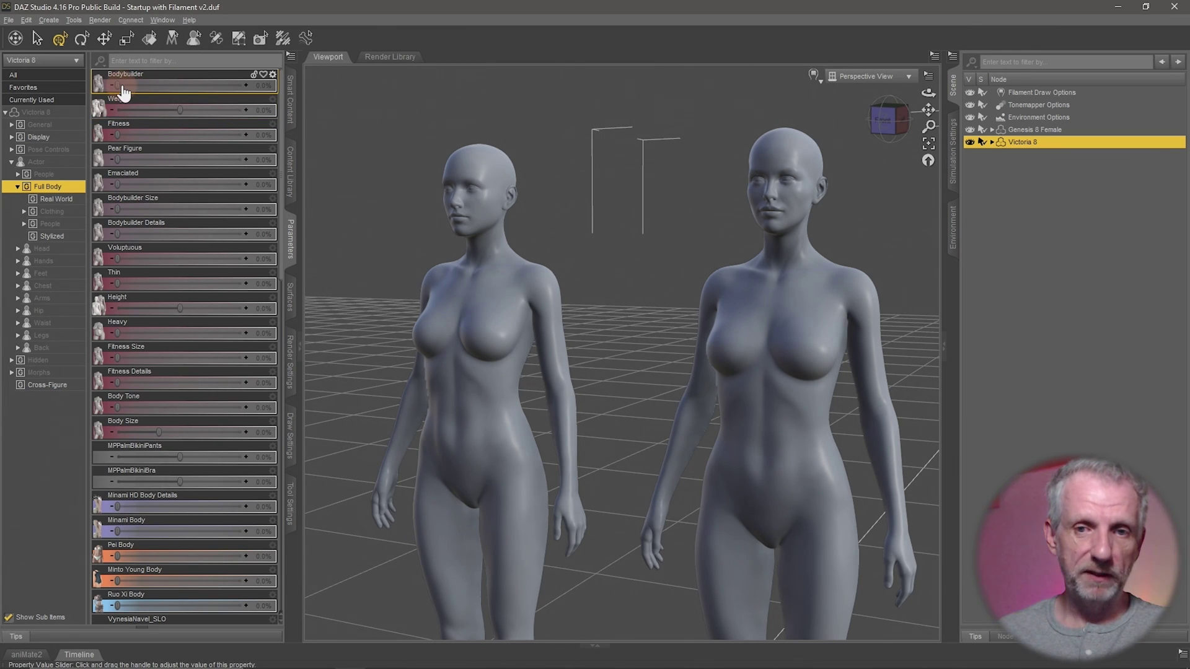
# Try the Bodybuilder and Pear Figure body shapes on the figure and return each one to 0%
pyautogui.moveTo(119, 85); pyautogui.dragTo(248, 85)
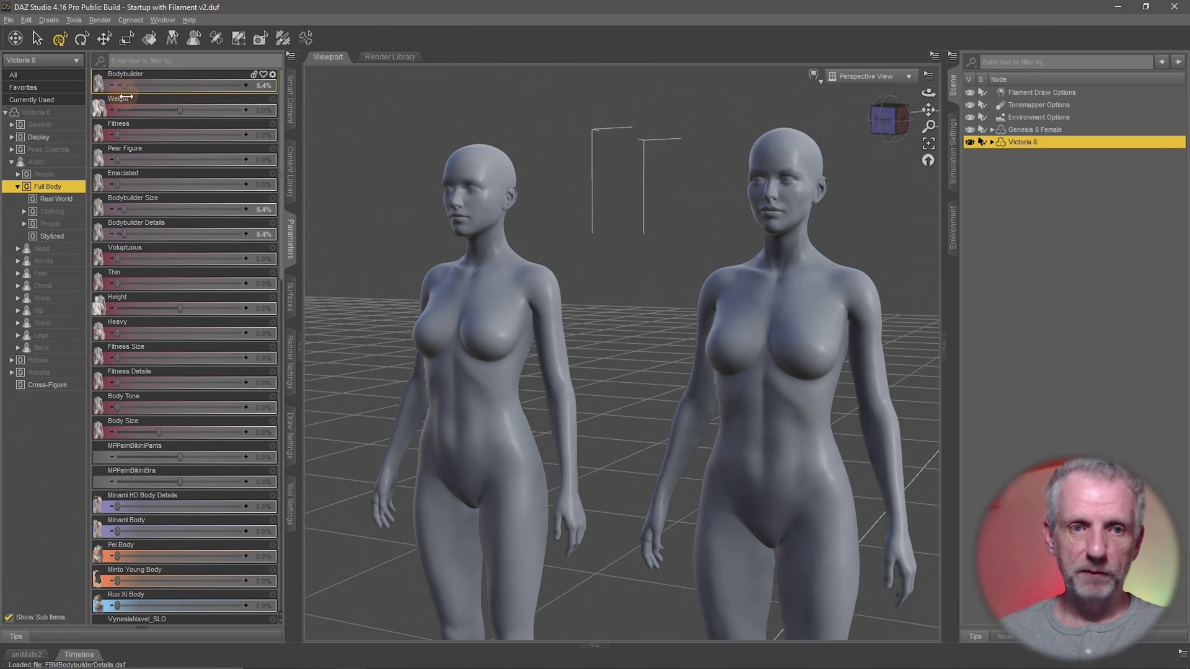
pyautogui.hotkey('ctrl', 'z')
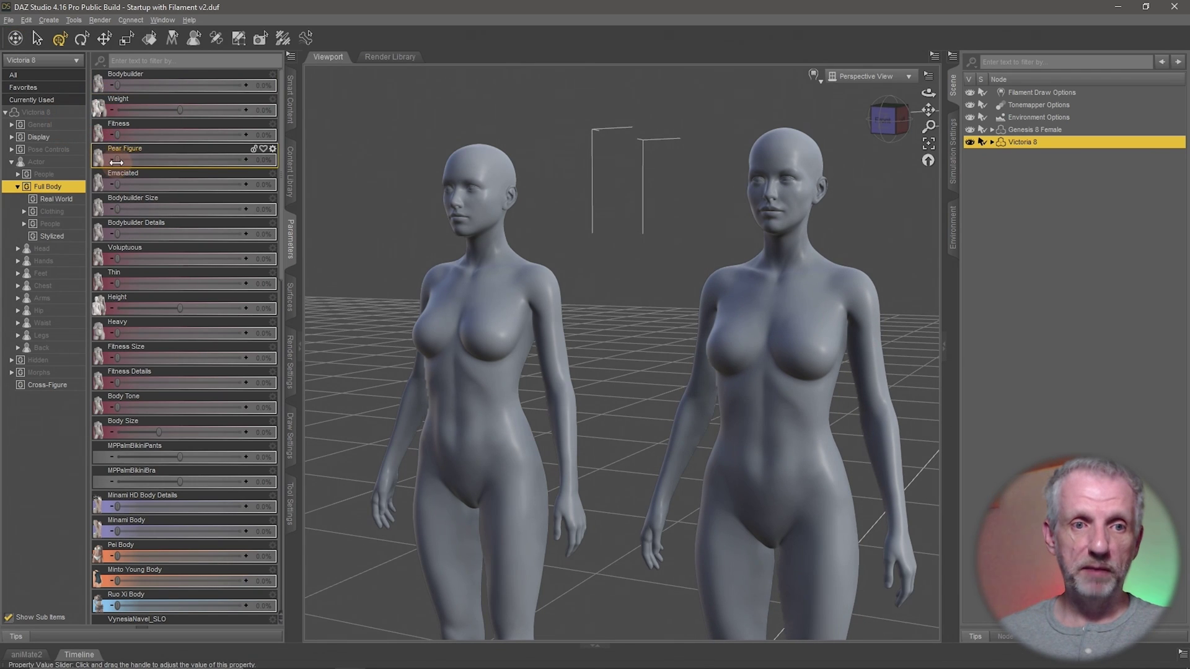
pyautogui.moveTo(118, 159); pyautogui.dragTo(86, 160)
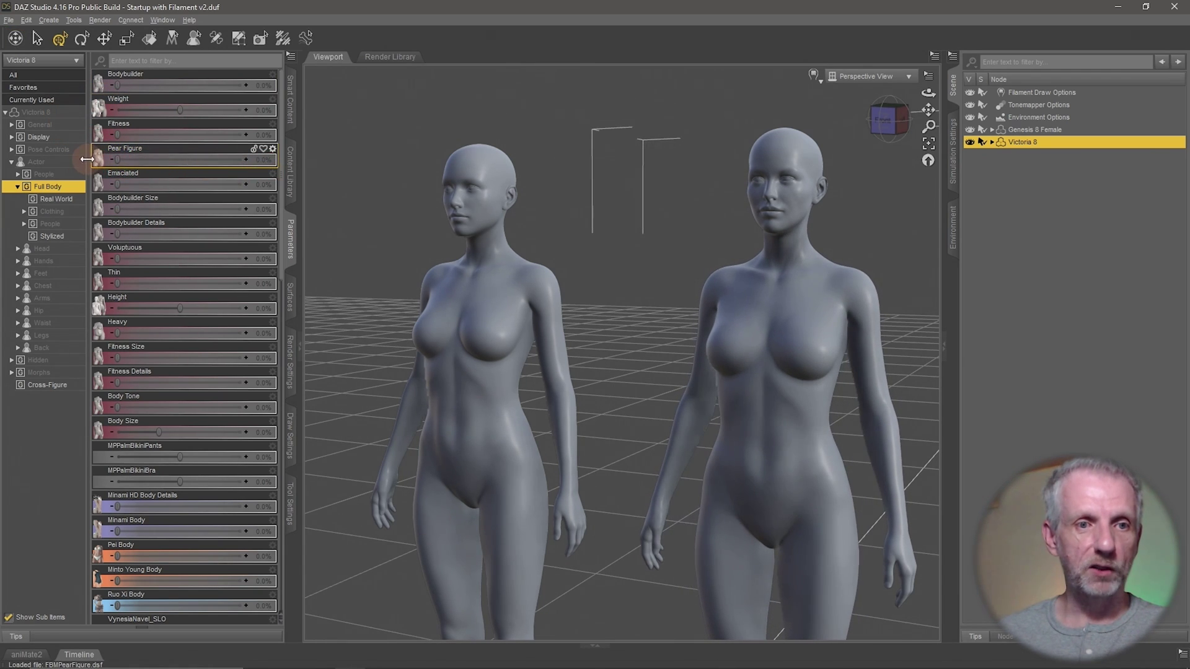
pyautogui.moveTo(117, 209); pyautogui.dragTo(13, 220)
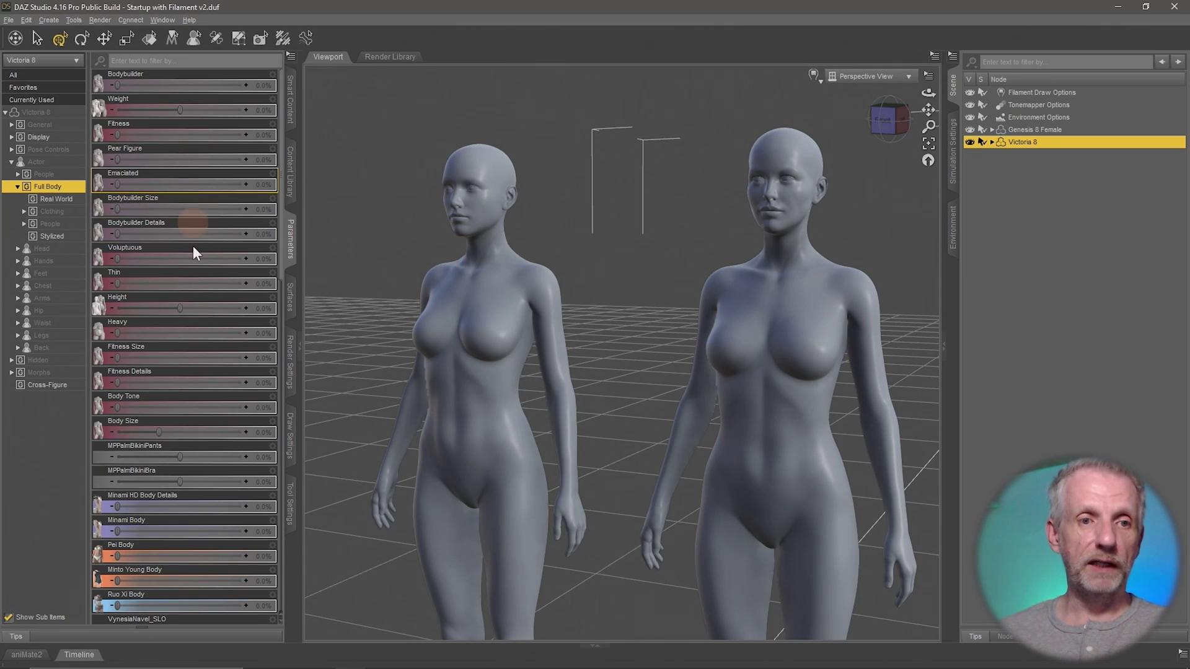
# Filter Full Body's People shapes by "vict", try the Victoria 8 Body shape and return it to 0%
pyautogui.click(50, 224)
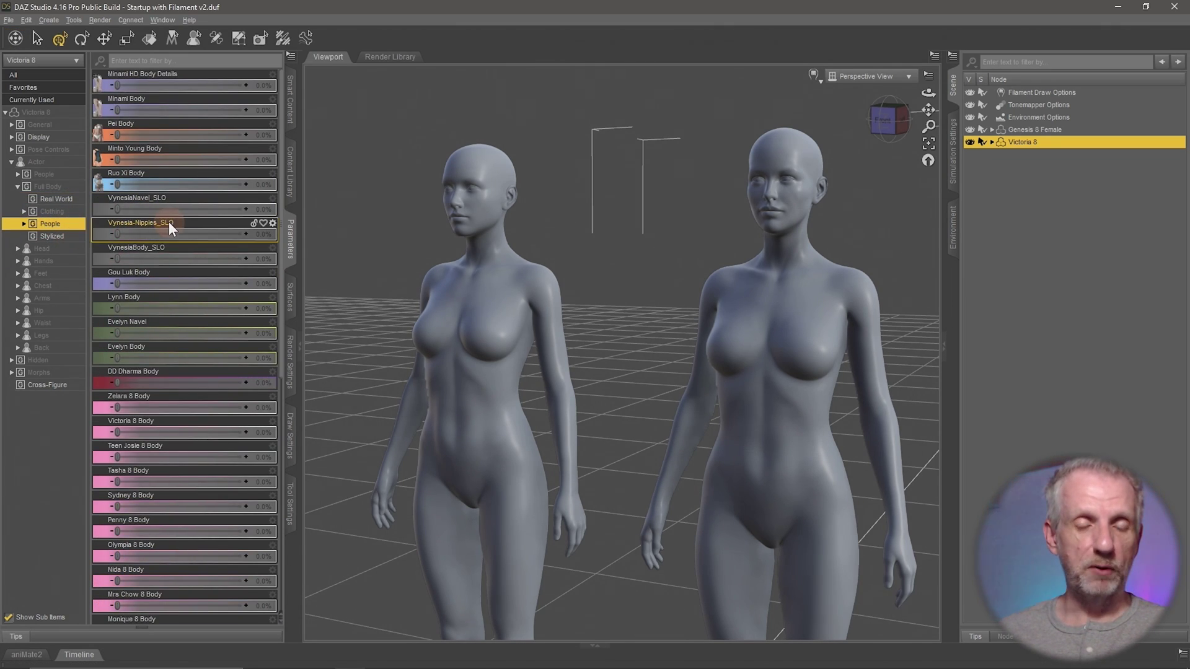
pyautogui.click(204, 62)
pyautogui.write('vict')
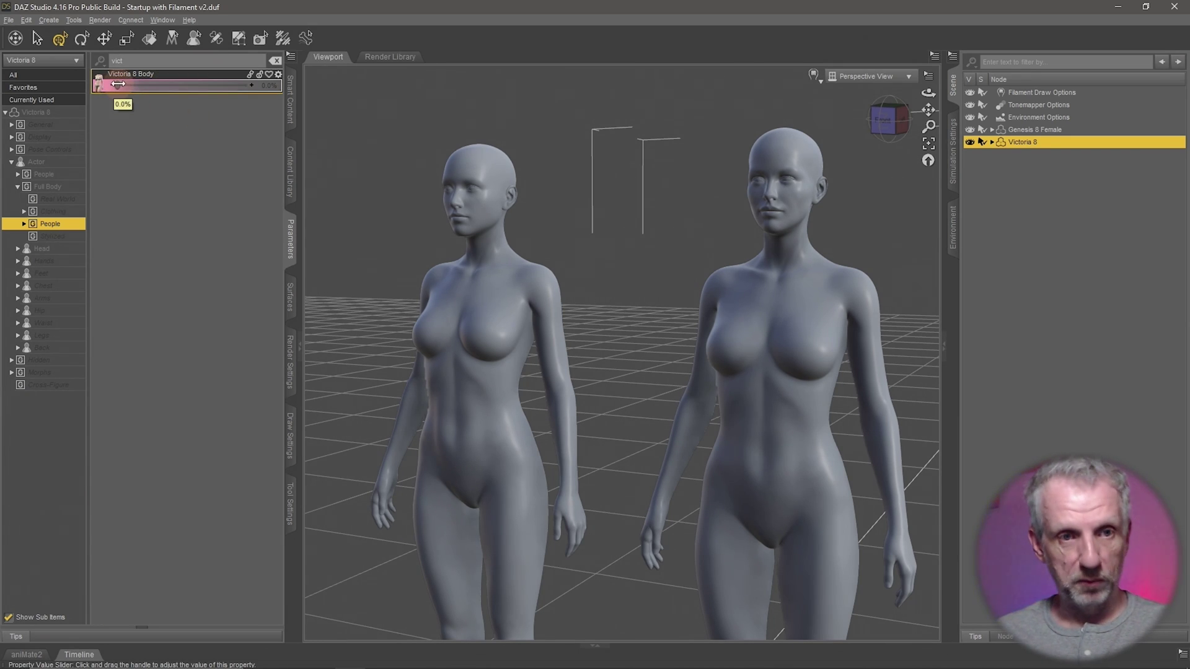
pyautogui.moveTo(118, 84); pyautogui.dragTo(2, 113)
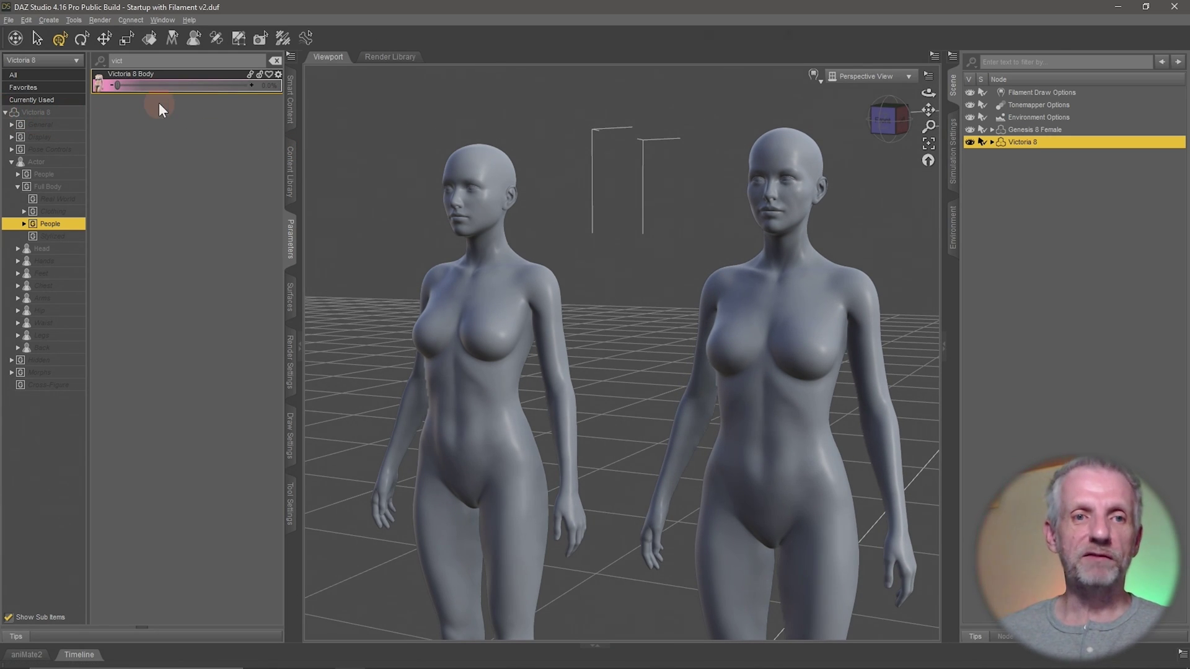
# Clear the filter and look through the Head, Hands, Feet, Chest and Arms shape groups
pyautogui.click(274, 60)
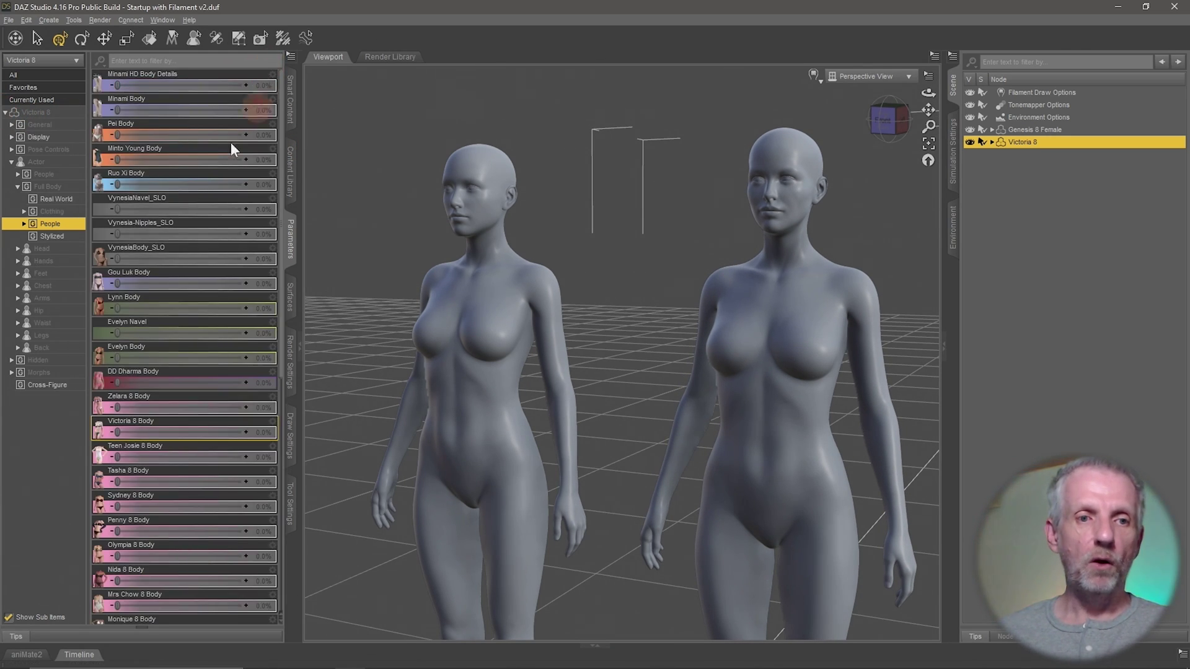
pyautogui.click(60, 249)
pyautogui.click(62, 261)
pyautogui.click(68, 274)
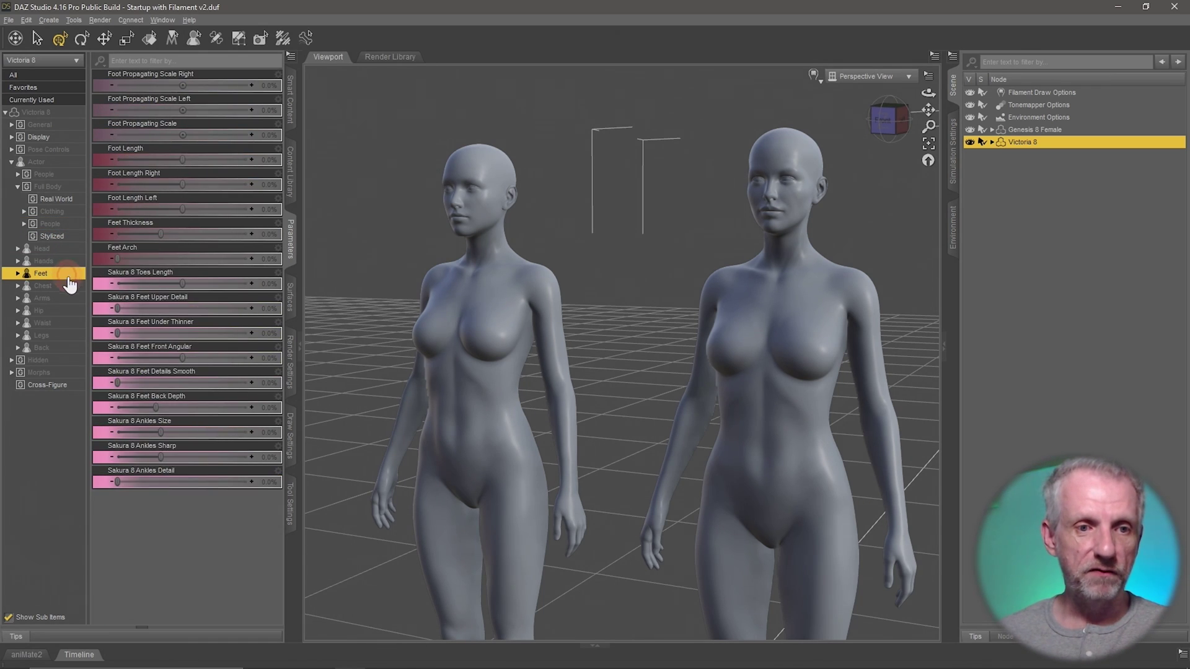
pyautogui.click(71, 286)
pyautogui.click(76, 299)
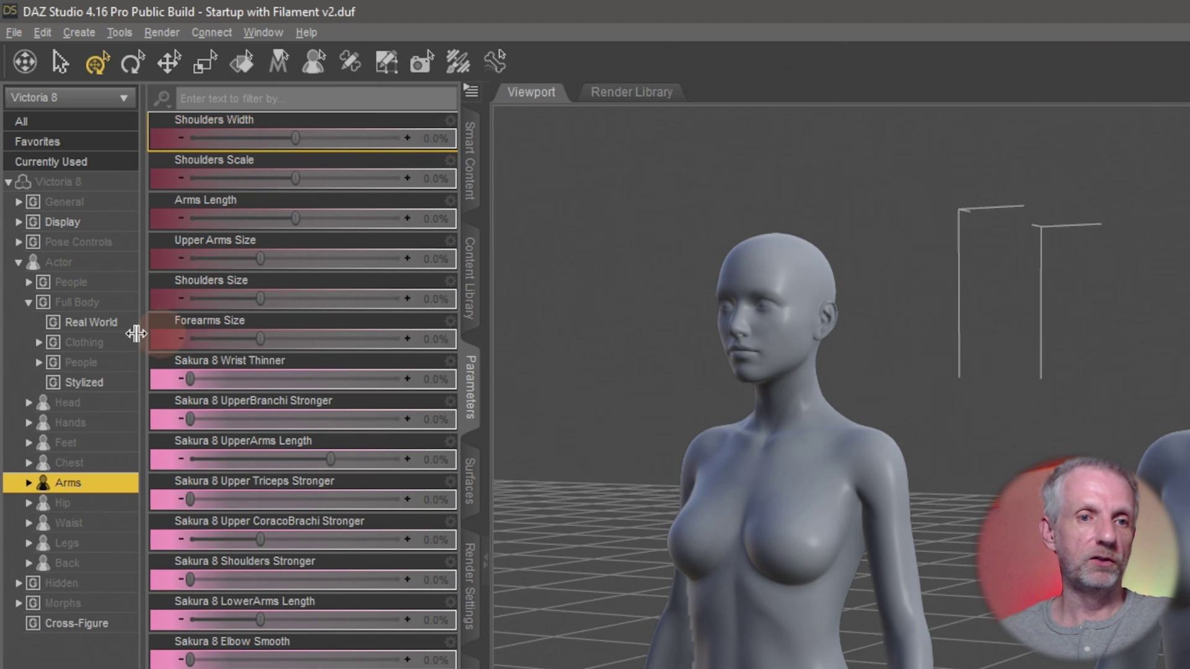
# Filter the shapes by "fin" and check the Chest, Feet, Hands and Head groups for matches
pyautogui.click(309, 97)
pyautogui.write('fin')
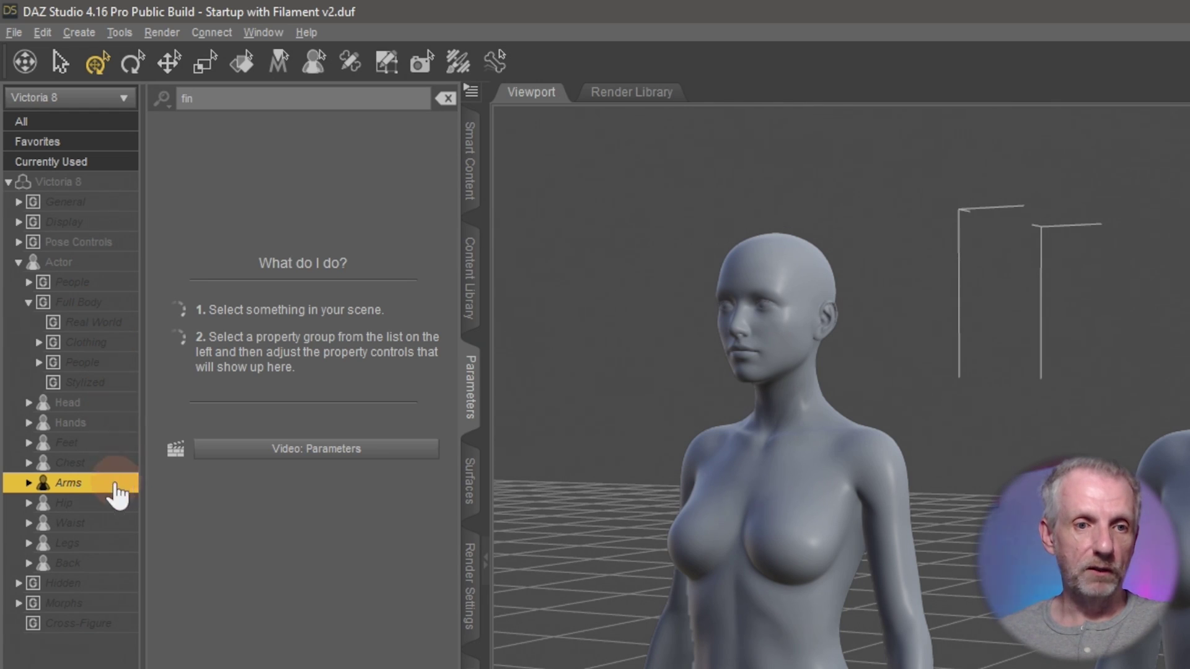
pyautogui.click(114, 464)
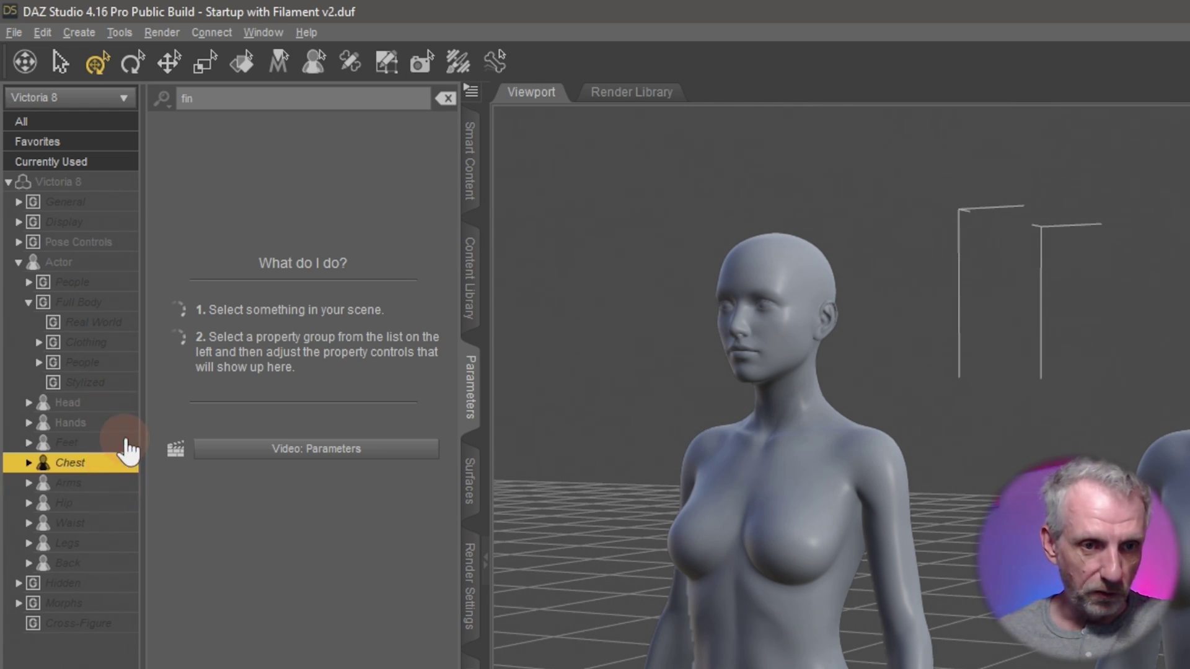
pyautogui.click(127, 442)
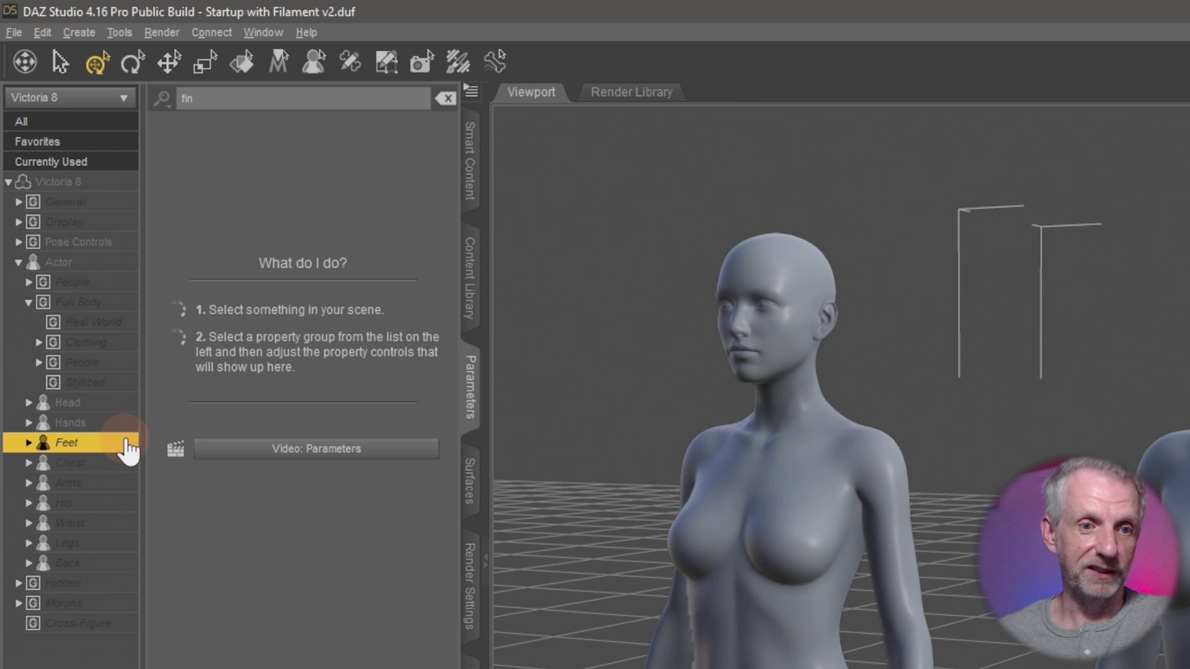
pyautogui.click(98, 422)
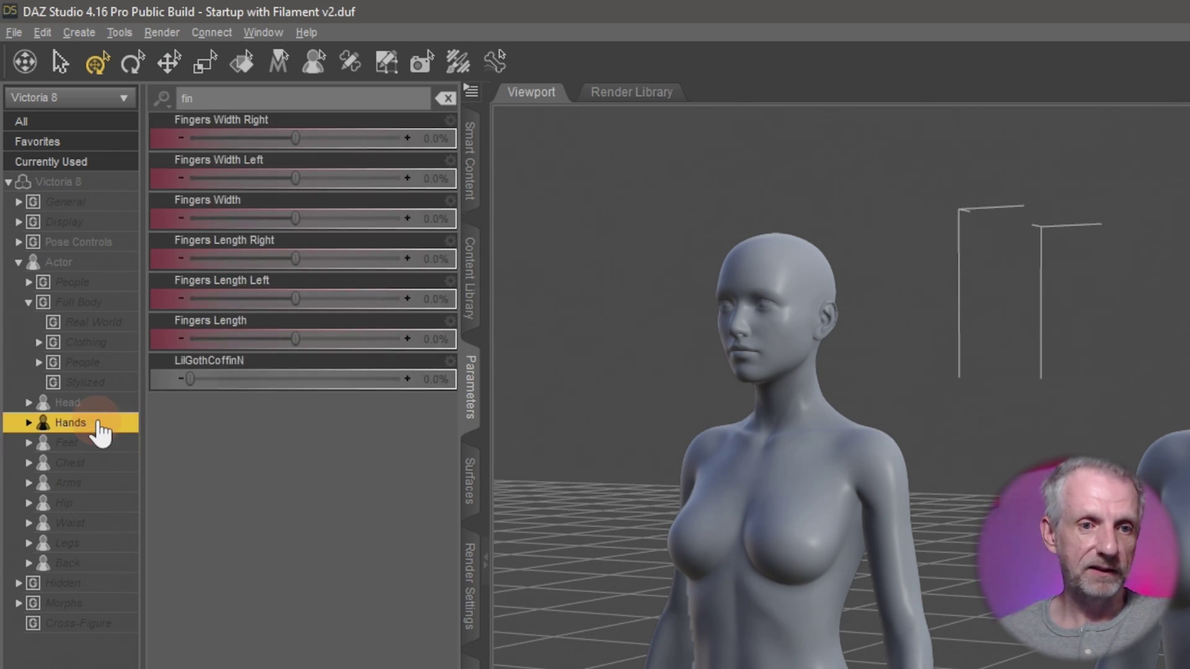
pyautogui.click(104, 404)
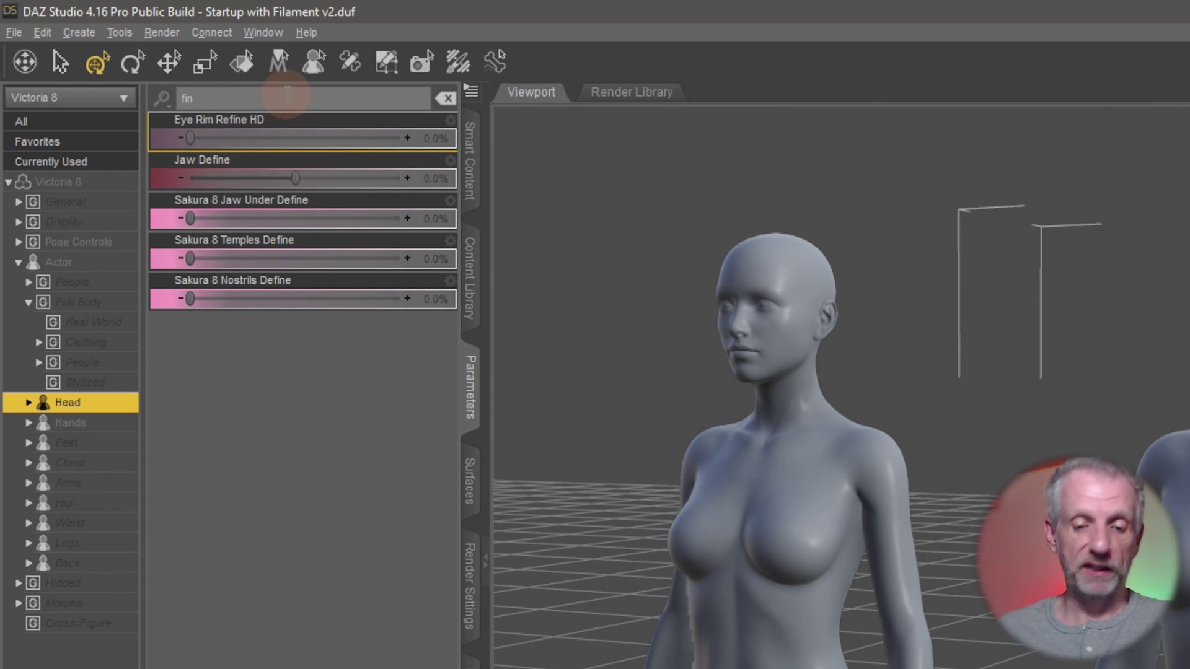
# Narrow the filter to "finge" and view the matches in the Hands group and the whole Actor group
pyautogui.write('e')
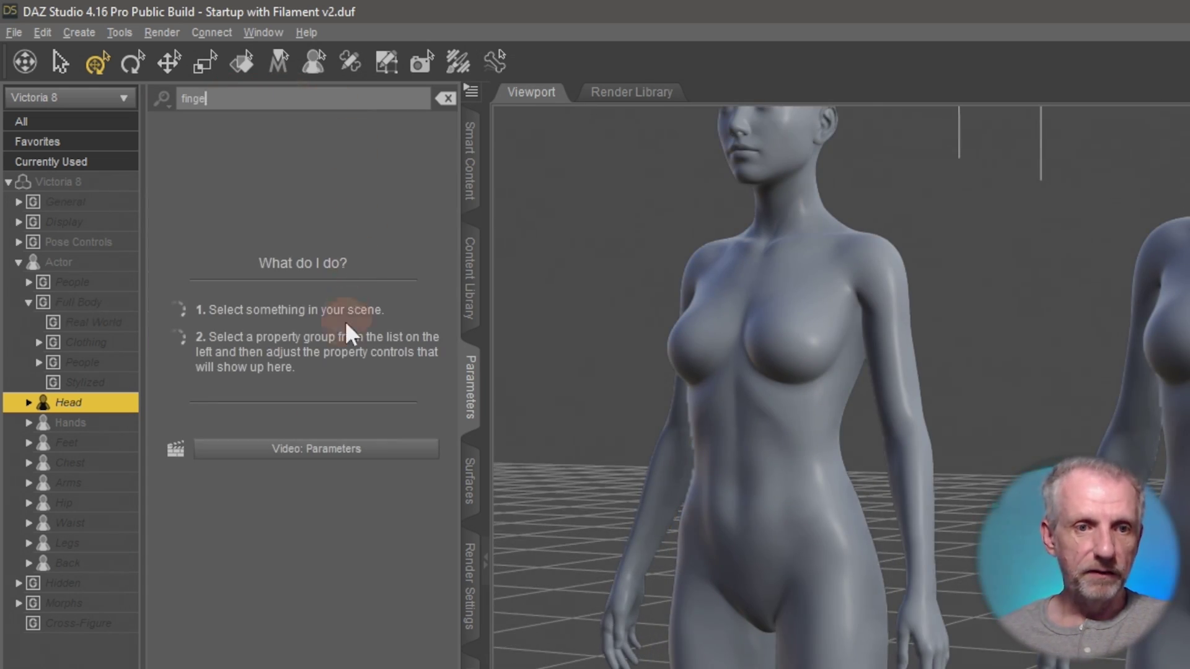
pyautogui.click(113, 424)
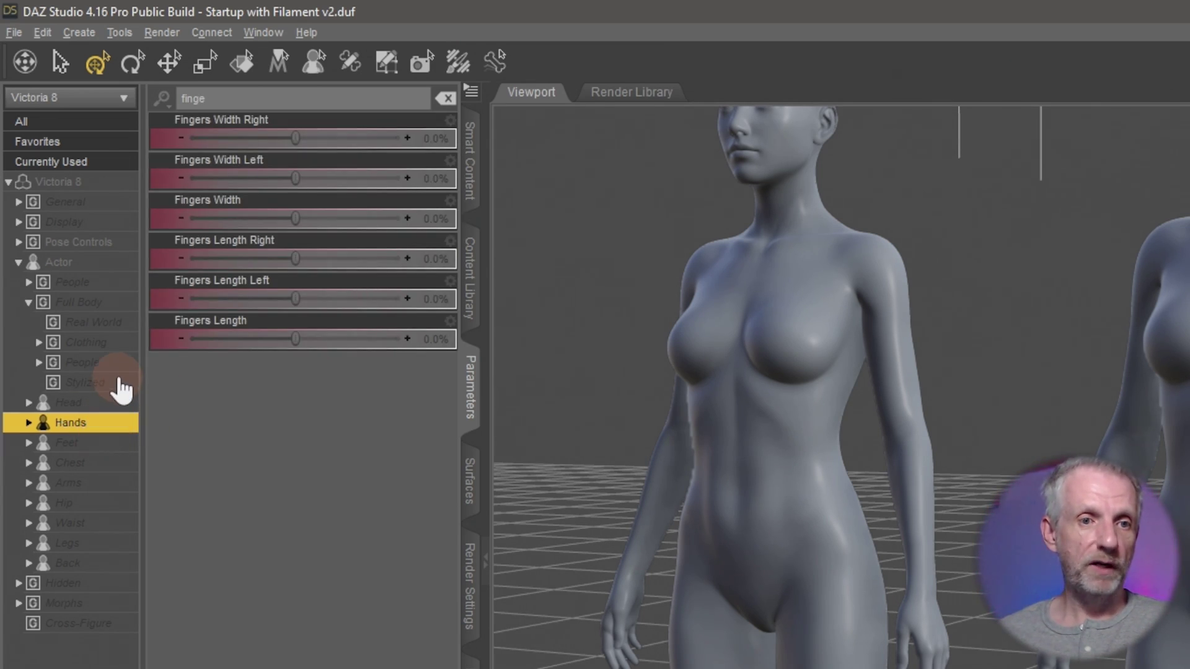
pyautogui.click(104, 264)
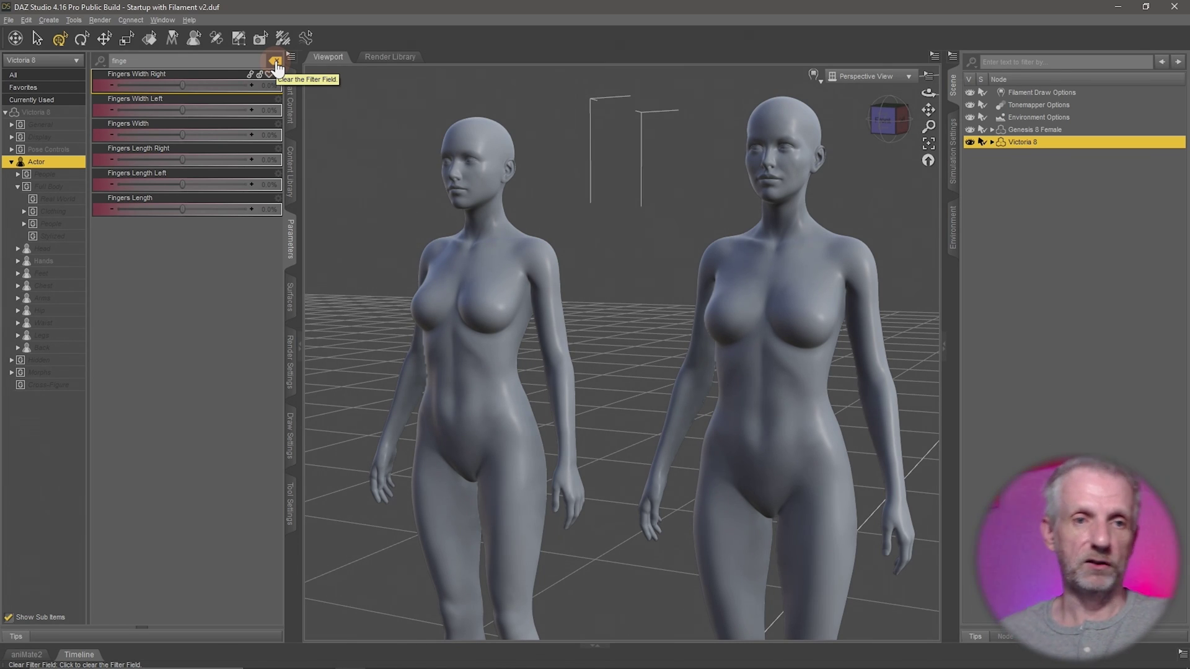
# Clear the filter and blend character shapes, setting Evelyn to 56.9%, Zelara 8 to 52.0% and Olympia 8 to 67.8%
pyautogui.click(275, 61)
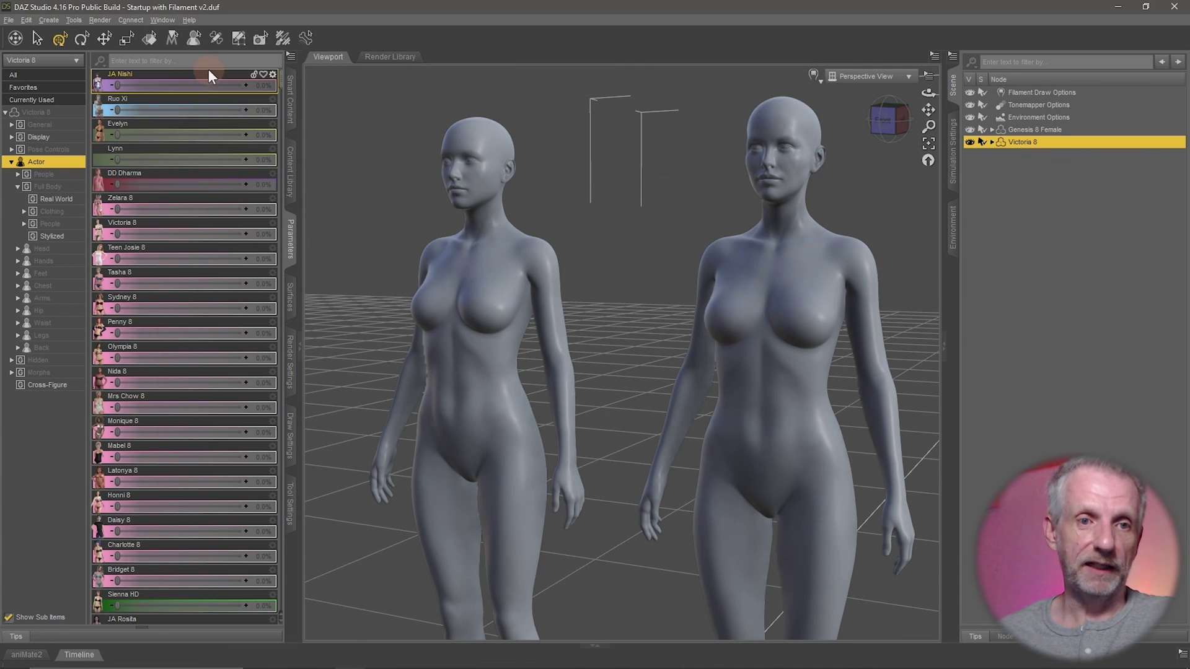
pyautogui.moveTo(118, 135); pyautogui.dragTo(188, 137)
pyautogui.moveTo(157, 212); pyautogui.dragTo(181, 210)
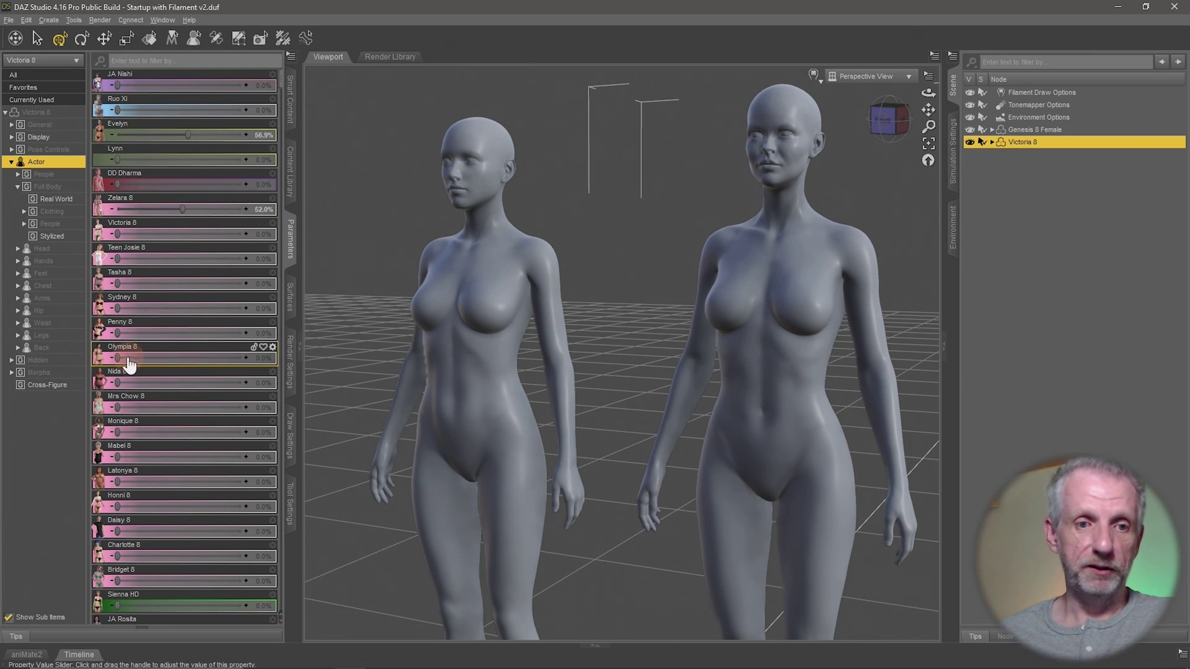
pyautogui.moveTo(118, 358); pyautogui.dragTo(201, 358)
pyautogui.keyDown('alt'); pyautogui.moveTo(603, 496); pyautogui.dragTo(611, 500); pyautogui.keyUp('alt')
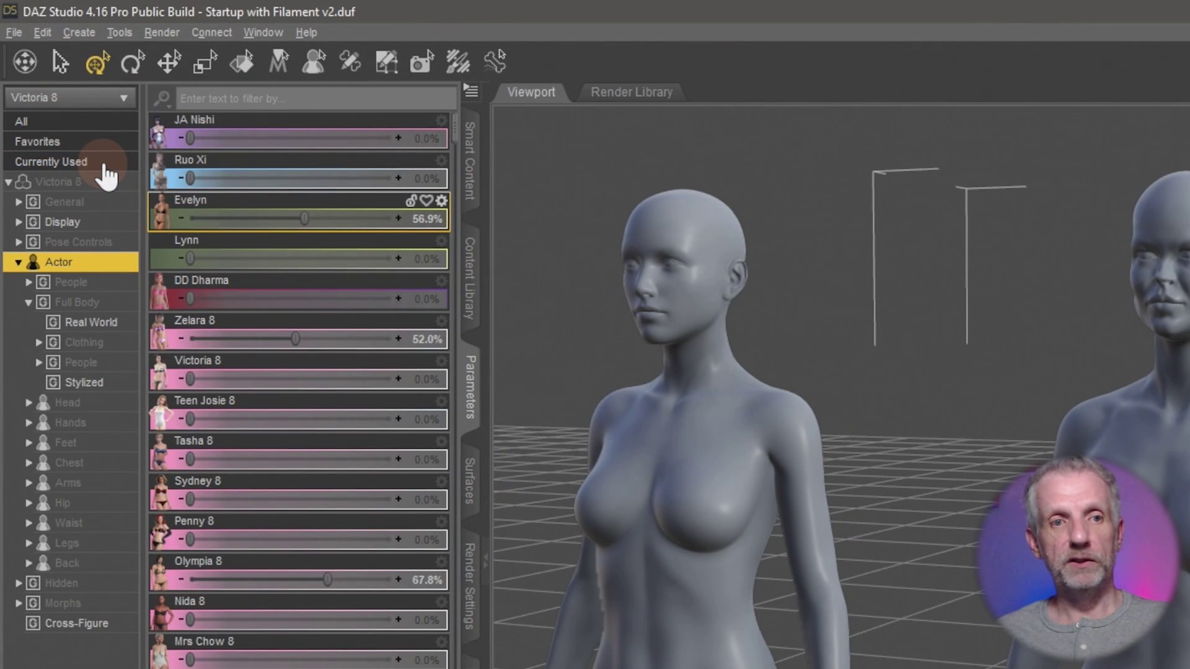
# List only the currently used parameters of the figure and review the active shape values
pyautogui.click(104, 163)
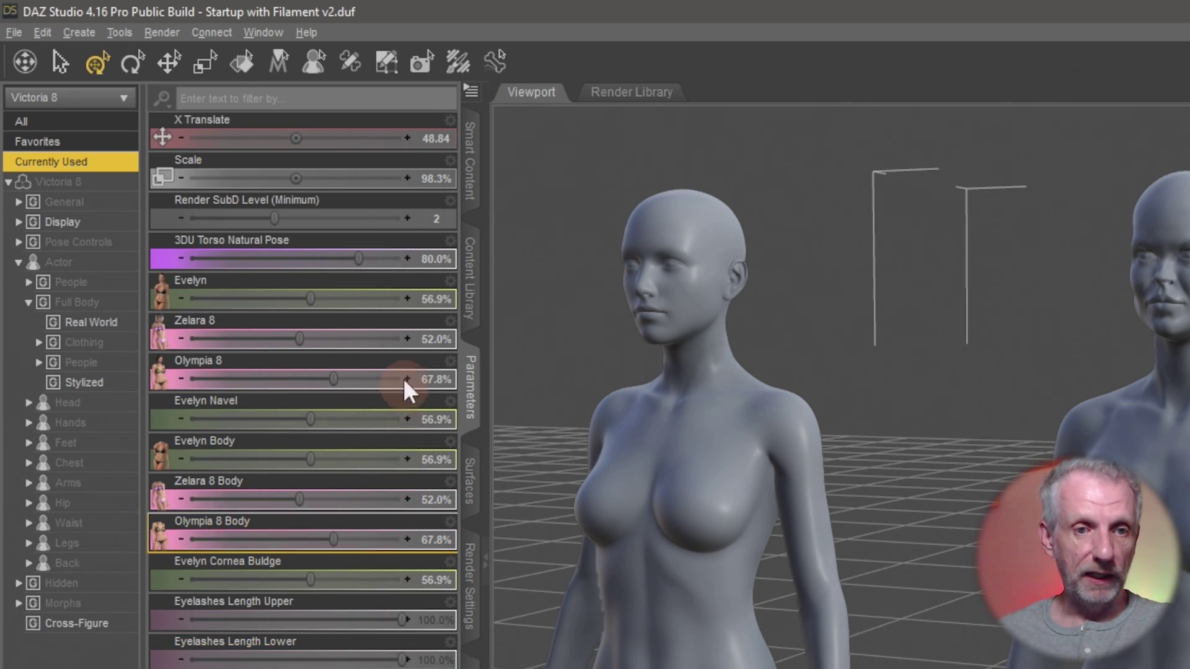
pyautogui.moveTo(431, 576)
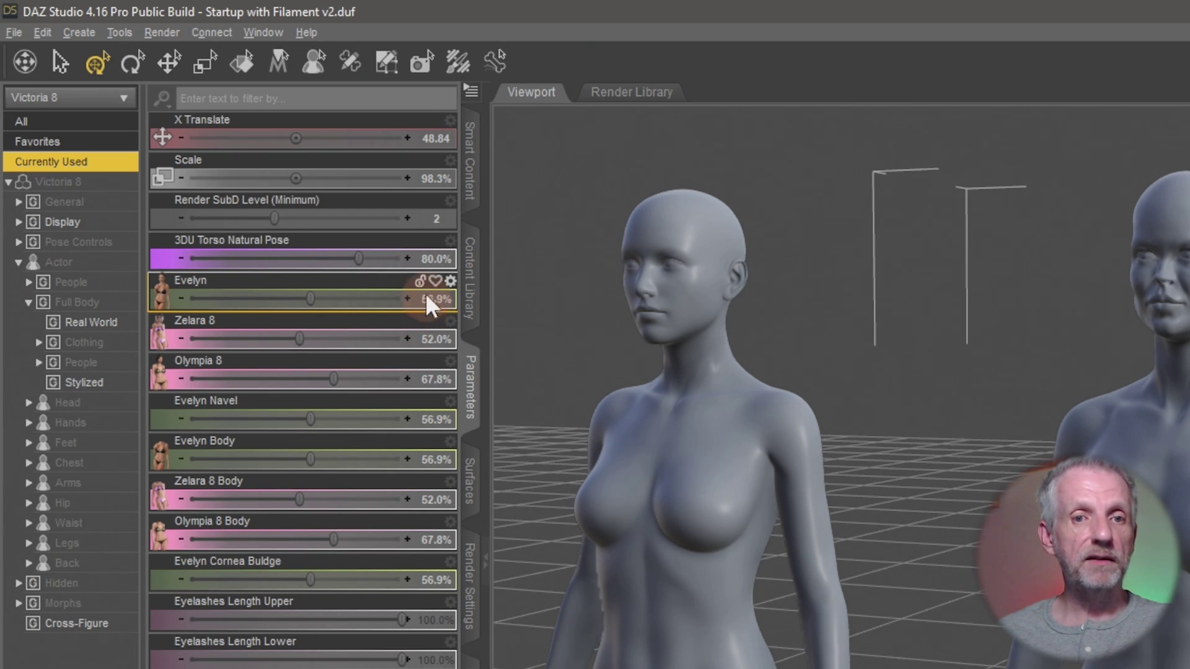
pyautogui.moveTo(452, 248)
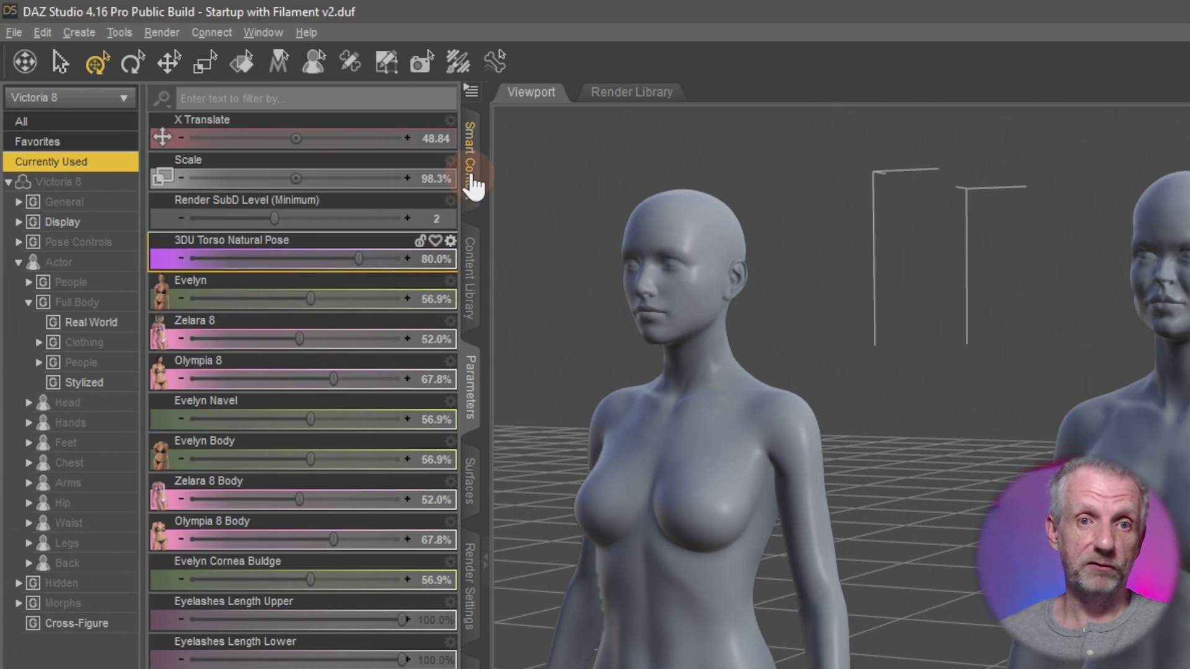
# Reveal the hidden properties among the figure's currently used parameters, review them, and hide them again
pyautogui.click(475, 93)
pyautogui.moveTo(553, 107)
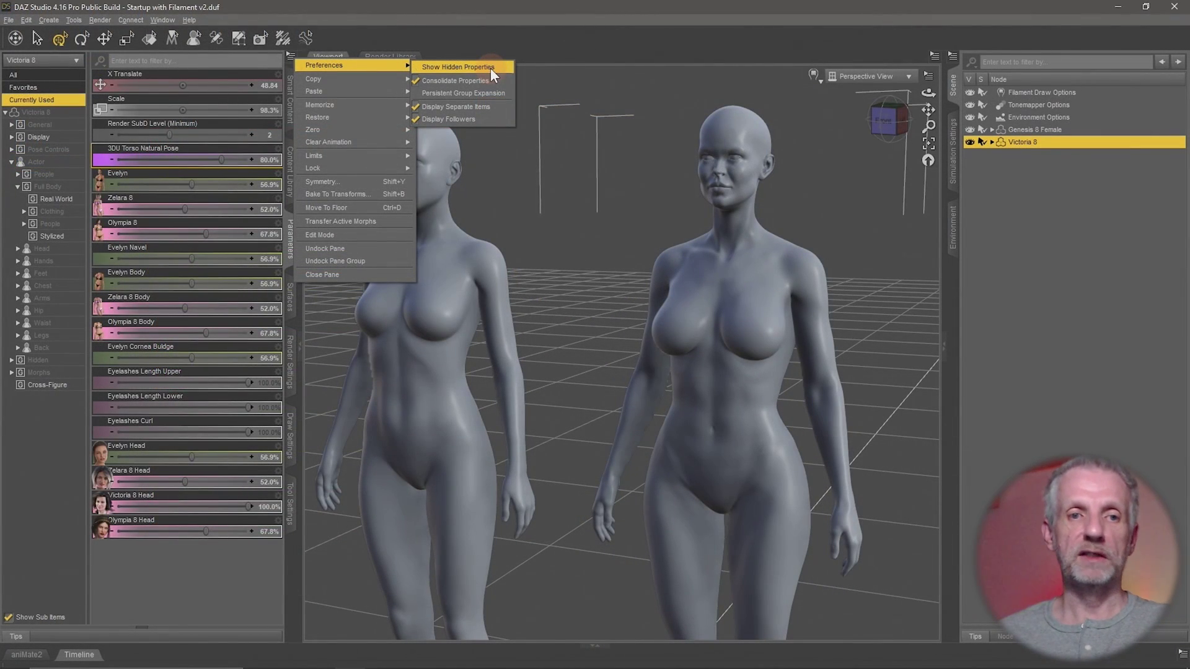
pyautogui.click(489, 68)
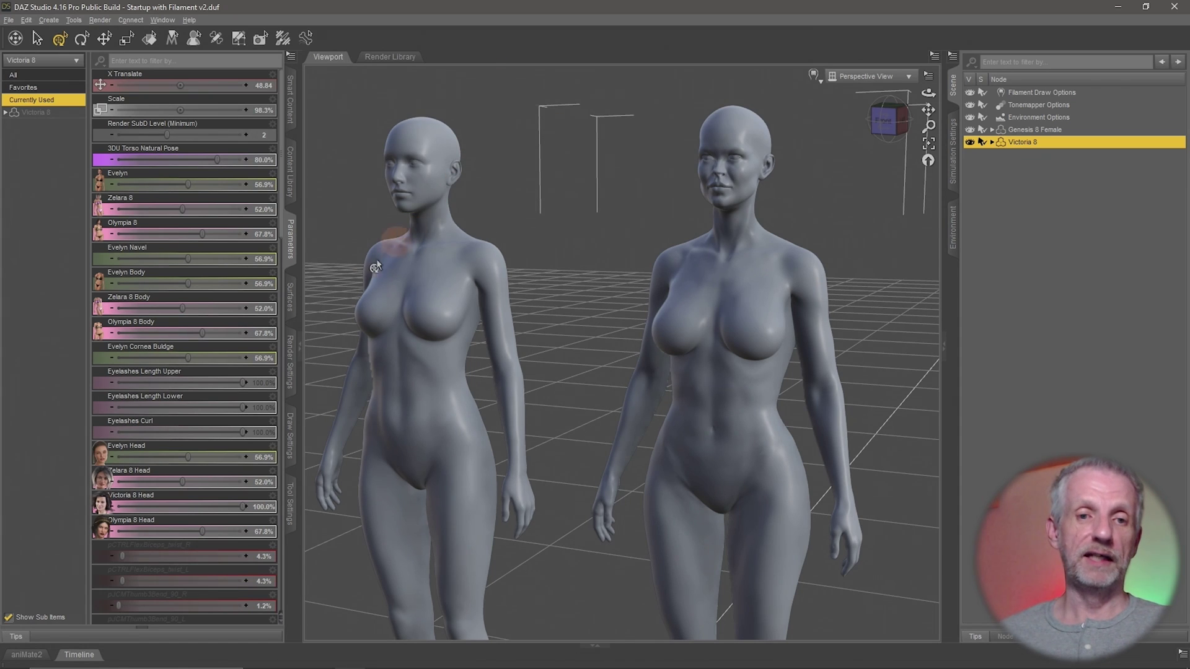
pyautogui.scroll(-15, 217, 418)
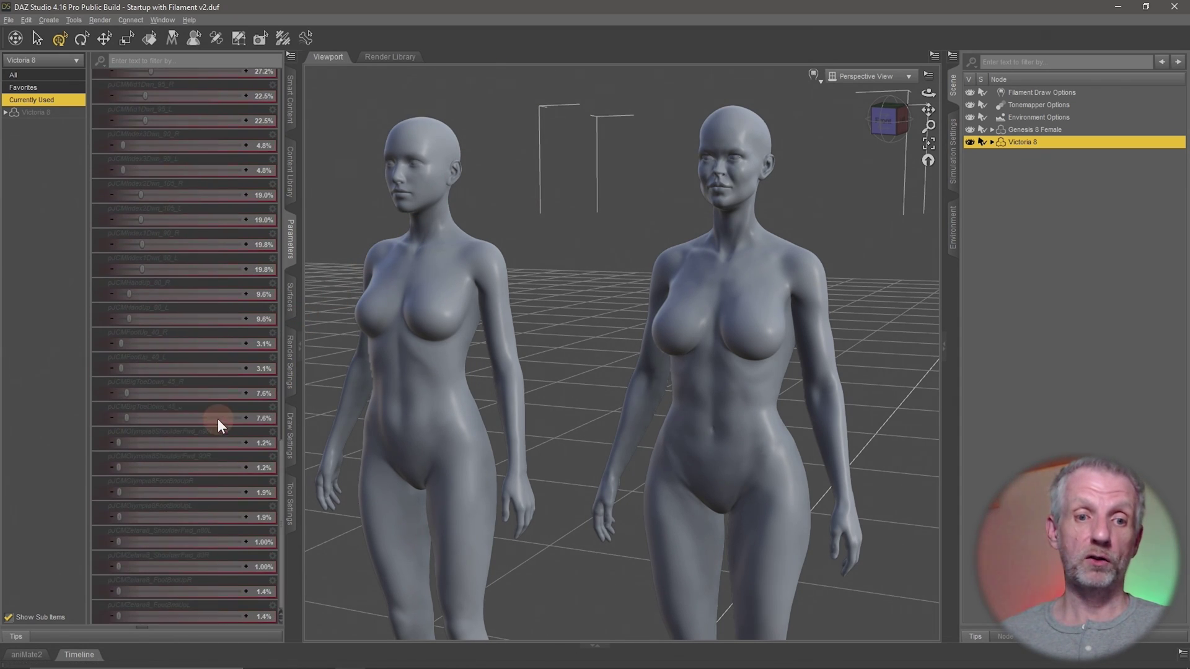
pyautogui.scroll(6, 220, 472)
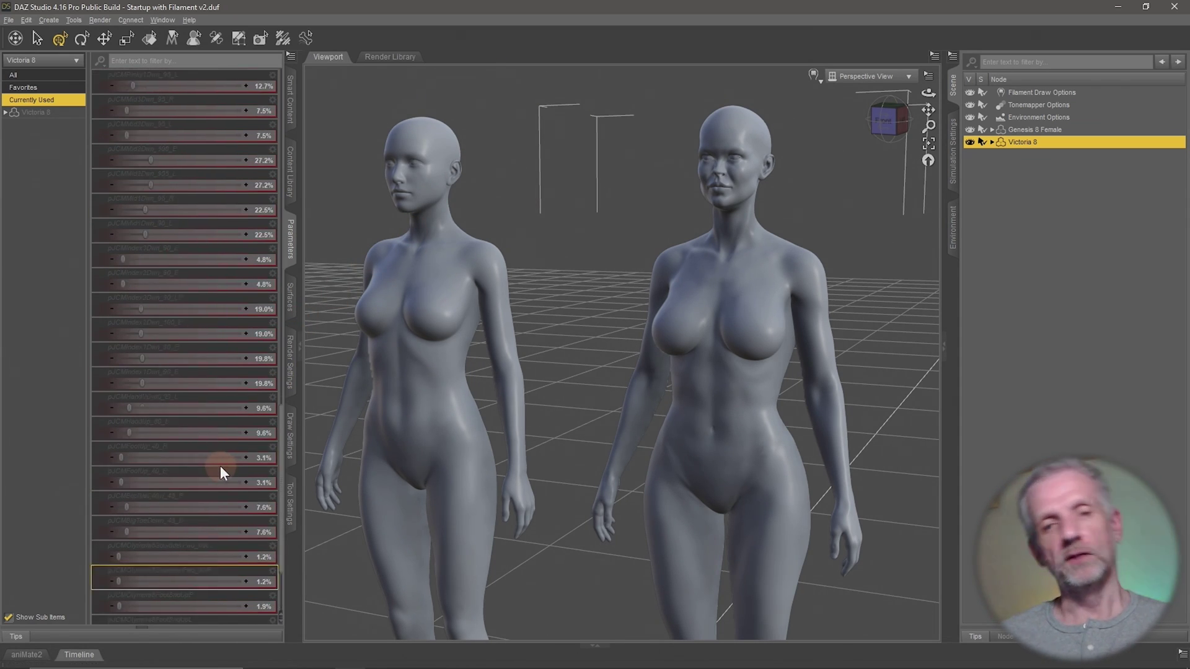
pyautogui.scroll(10, 220, 468)
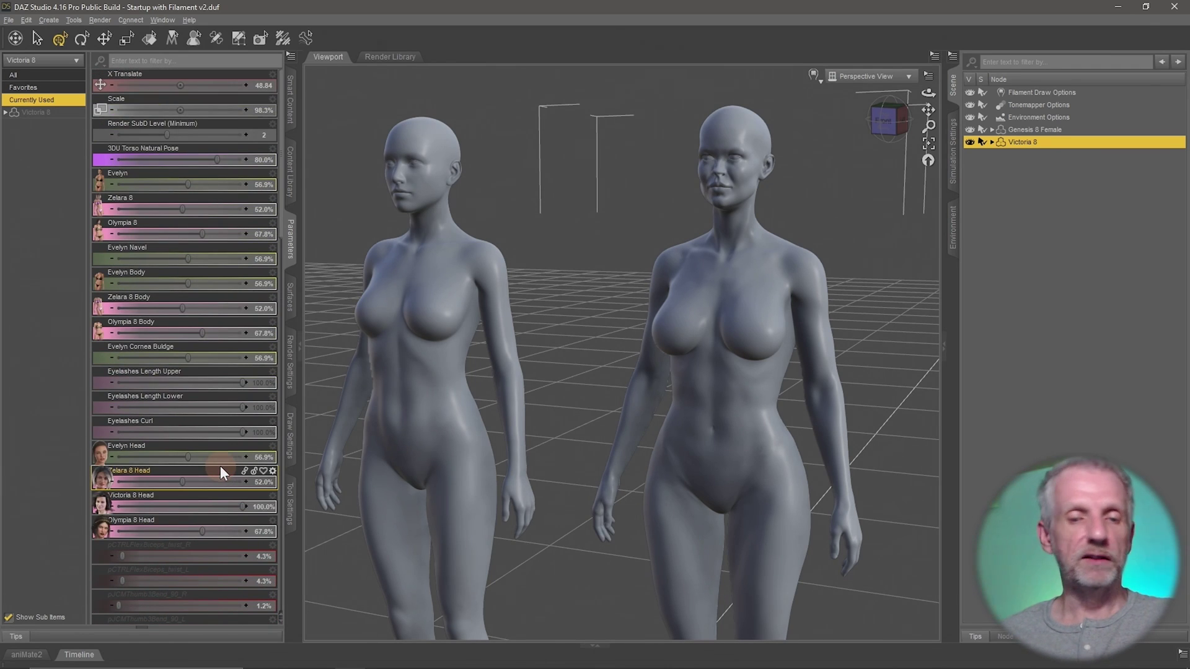
pyautogui.scroll(-3, 226, 471)
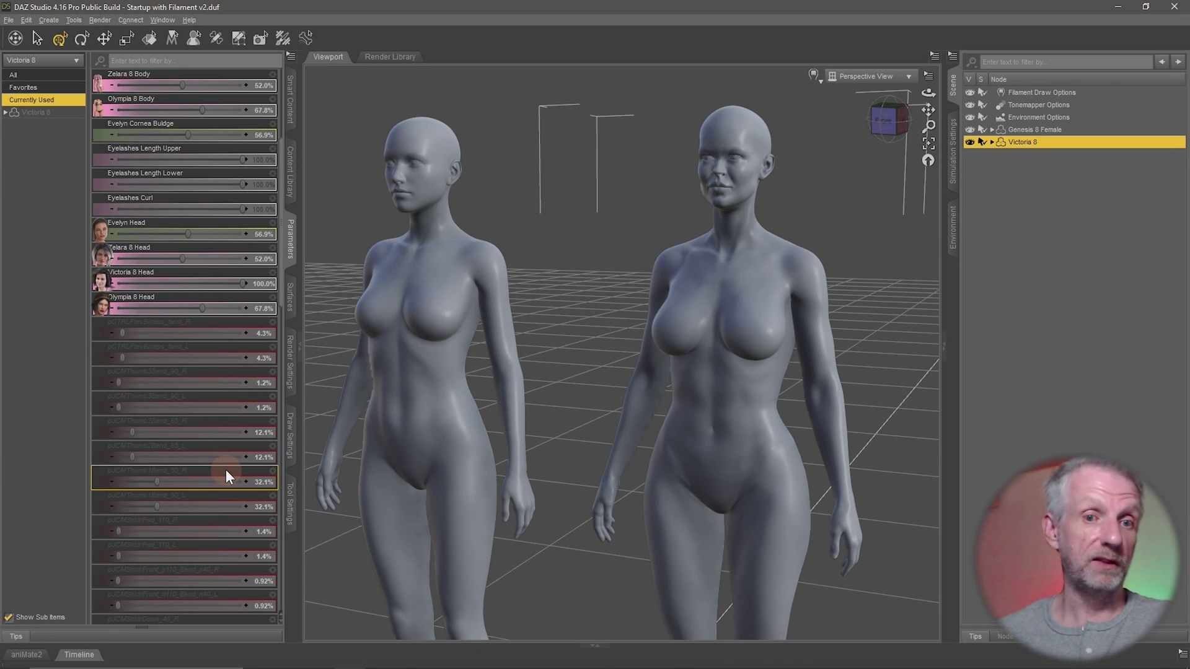
pyautogui.scroll(6, 229, 474)
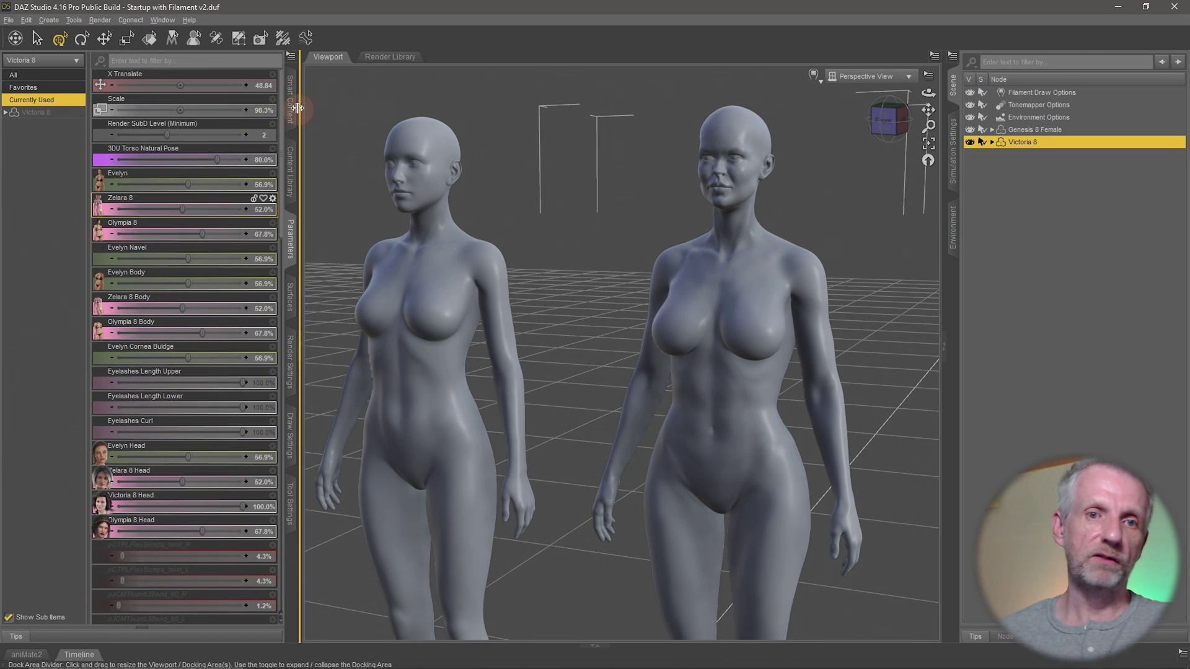
pyautogui.click(292, 55)
pyautogui.moveTo(339, 62)
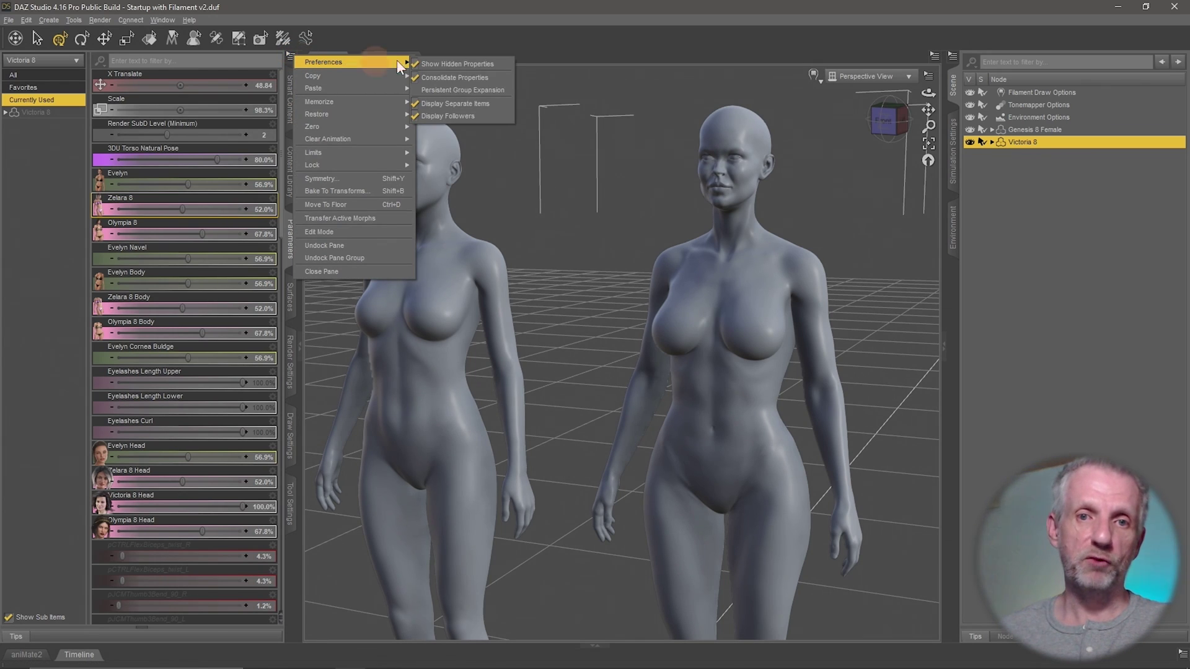
pyautogui.click(475, 64)
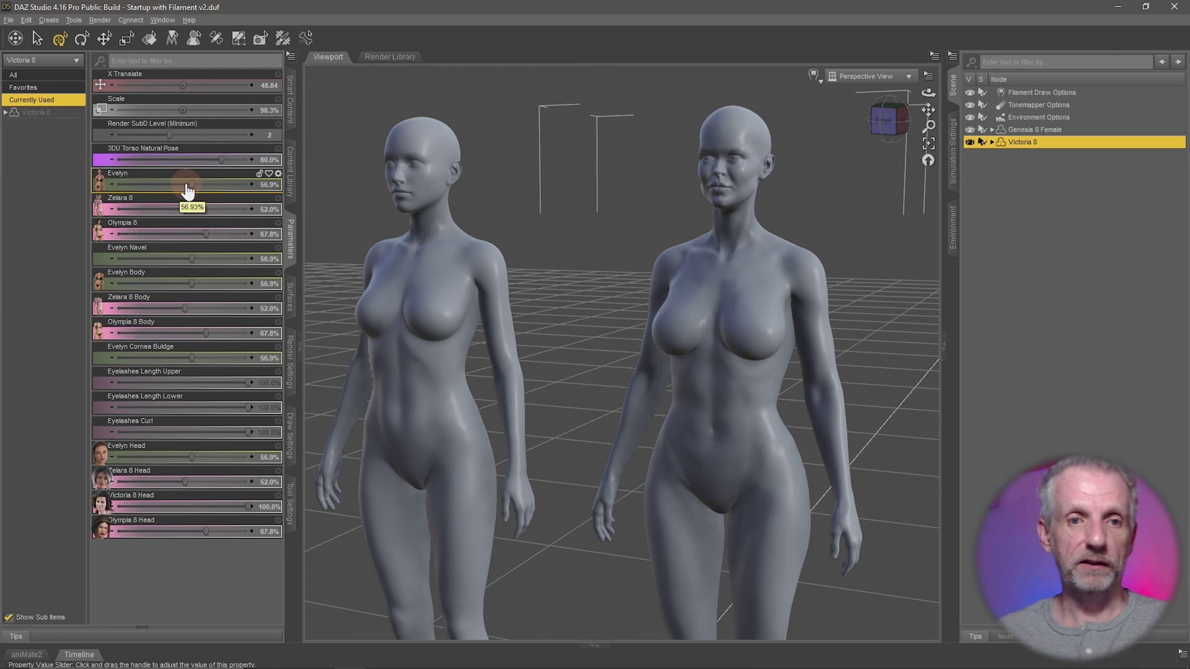
# Reset the Evelyn and Olympia 8 shapes to 0% and set Zelara 8 to 64.0% on the Victoria 8 figure
pyautogui.moveTo(186, 188); pyautogui.dragTo(118, 188)
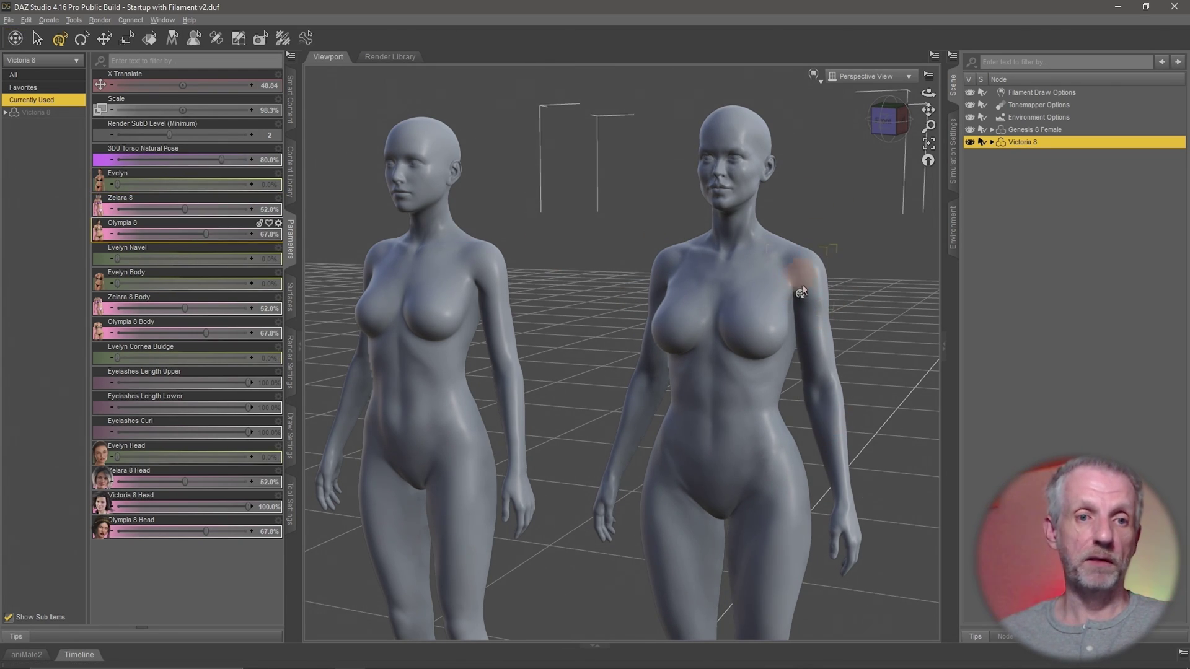
pyautogui.moveTo(189, 239); pyautogui.dragTo(118, 234)
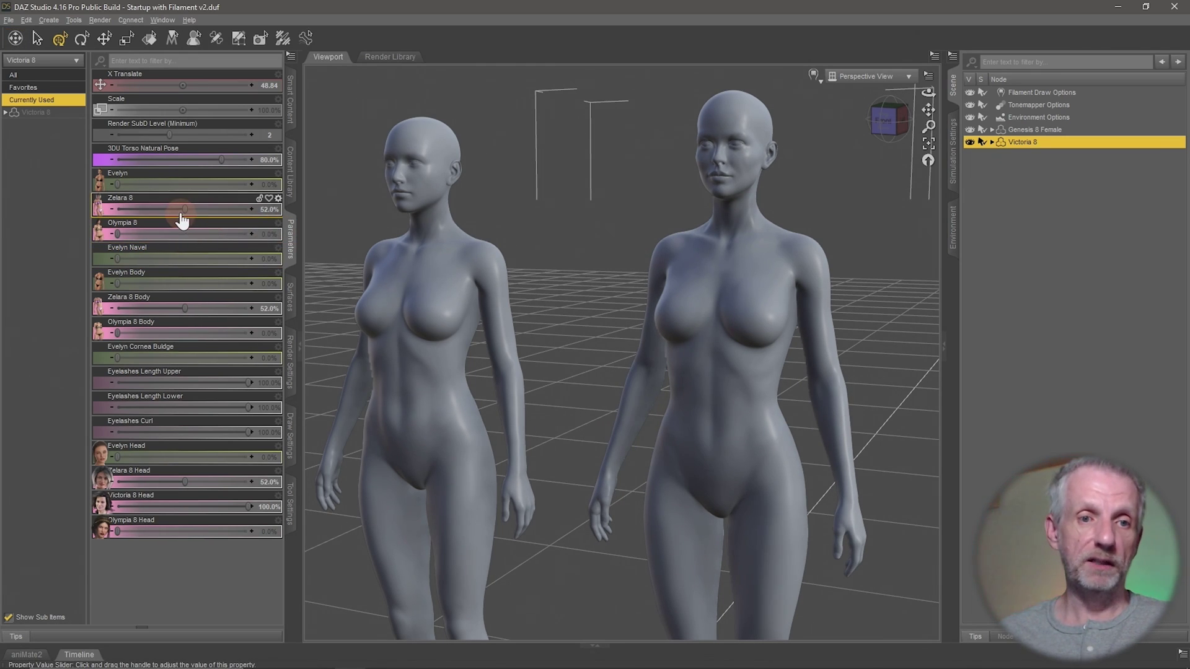
pyautogui.moveTo(184, 209)
pyautogui.mouseDown()
pyautogui.moveTo(242, 212)
pyautogui.moveTo(201, 212)
pyautogui.mouseUp()
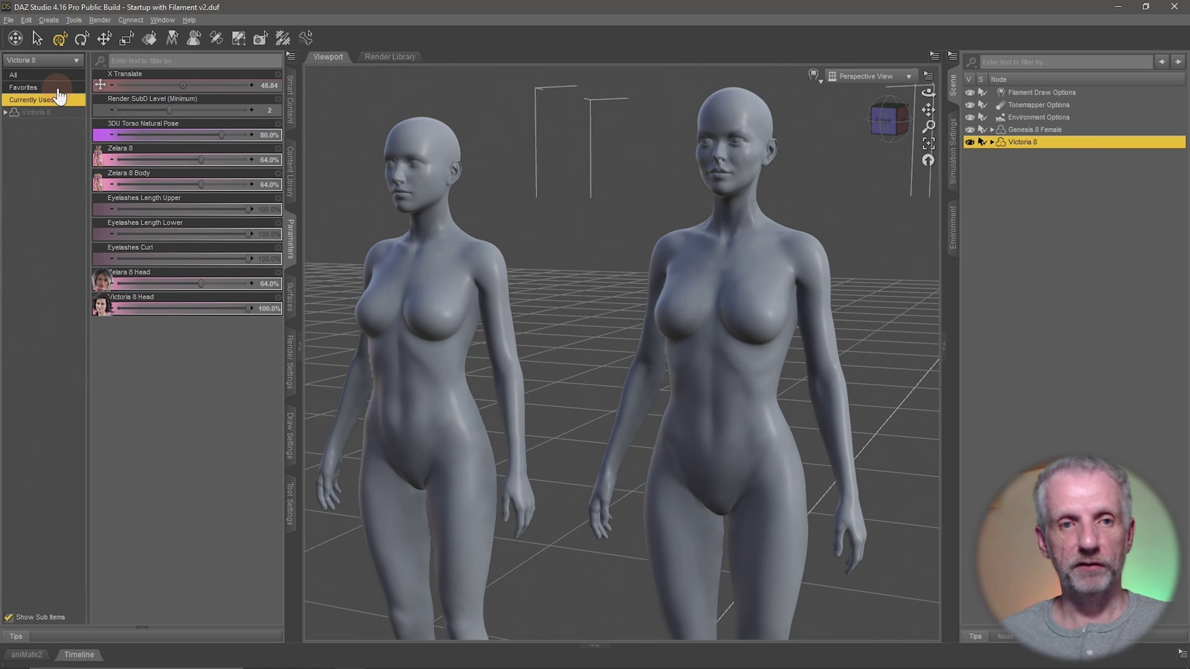
# Reset the Zelara 8 shape to 0% in the figure's Actor People group
pyautogui.click(14, 114)
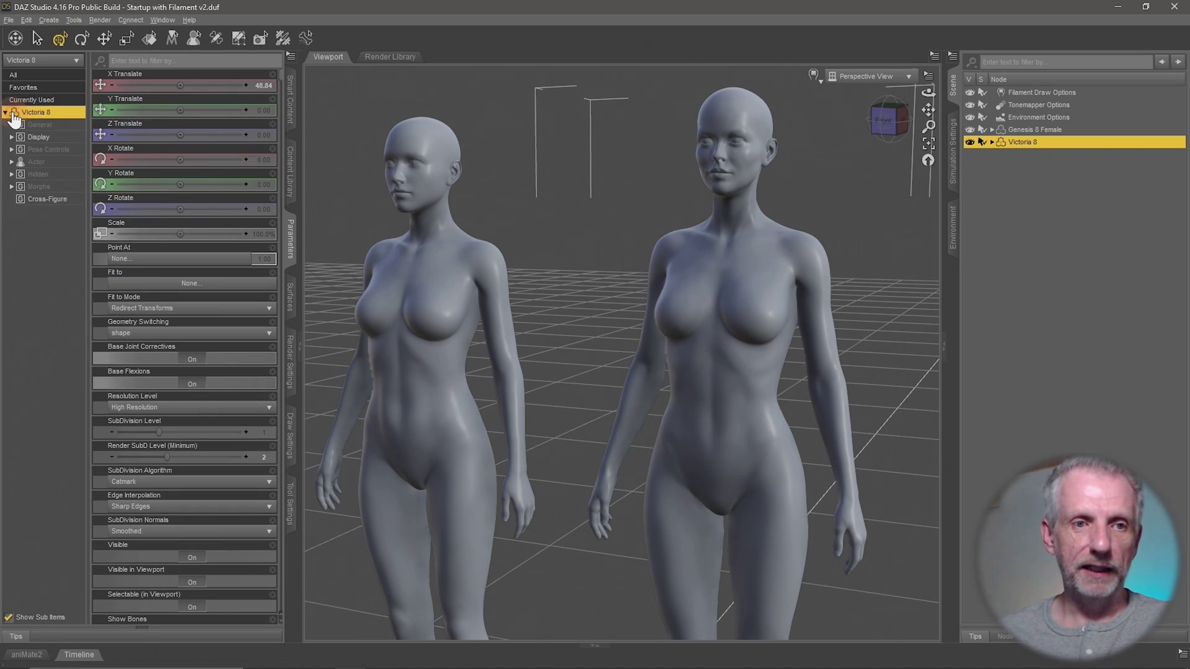
pyautogui.click(69, 164)
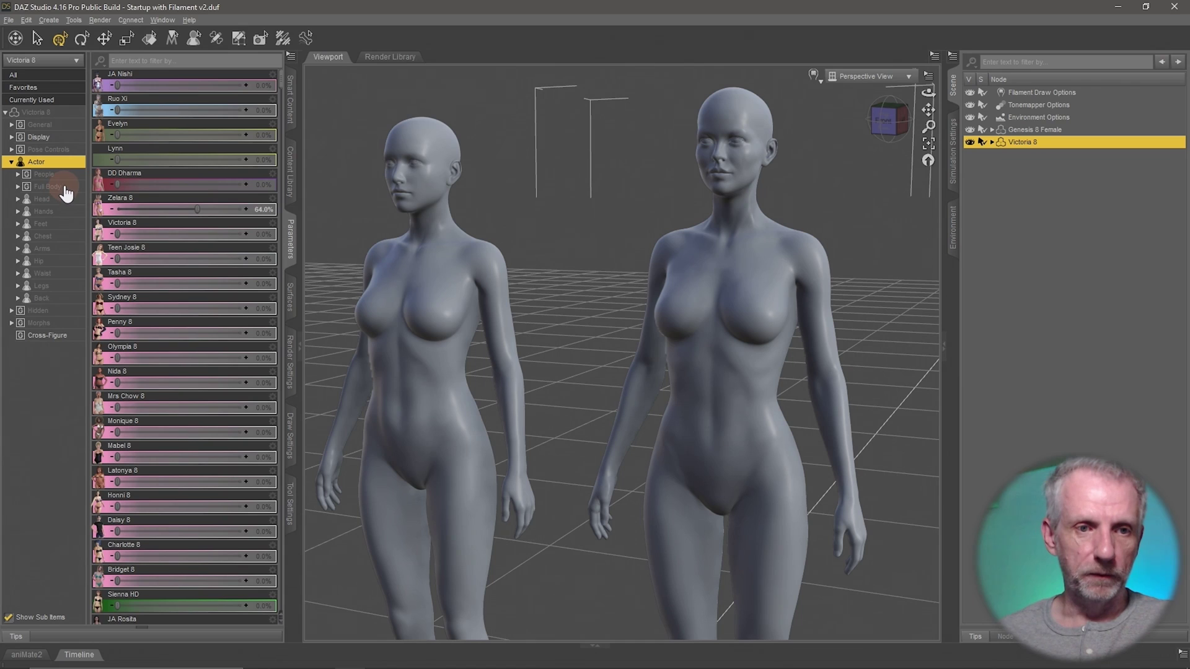
pyautogui.click(45, 175)
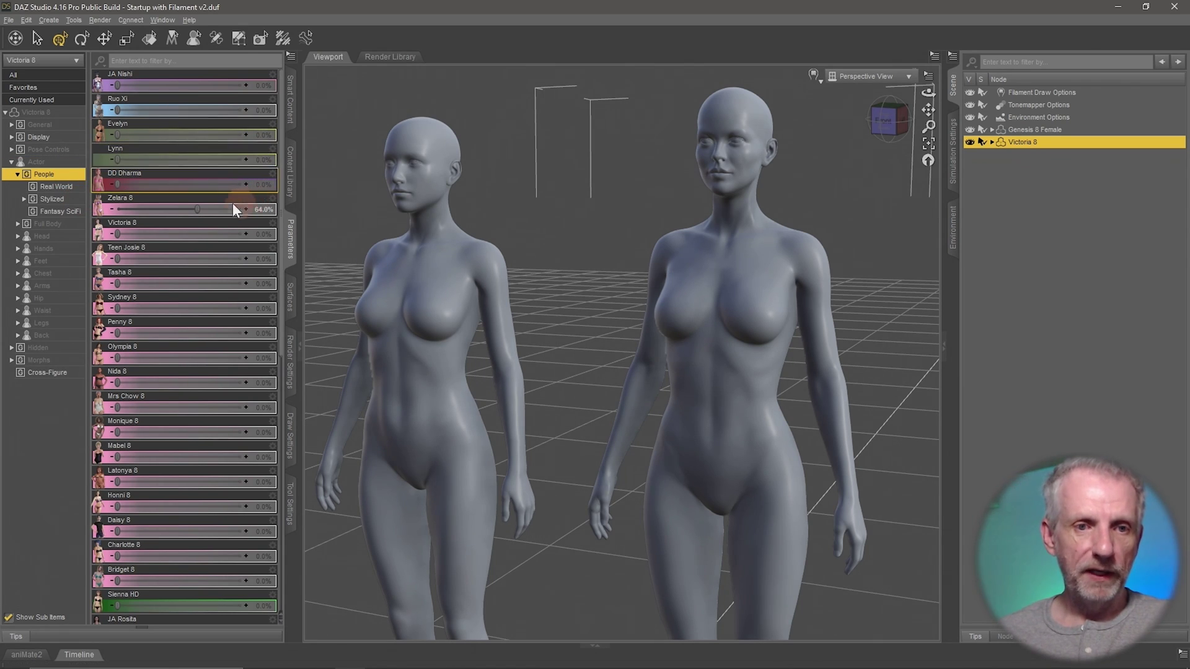
pyautogui.moveTo(197, 209); pyautogui.dragTo(117, 210)
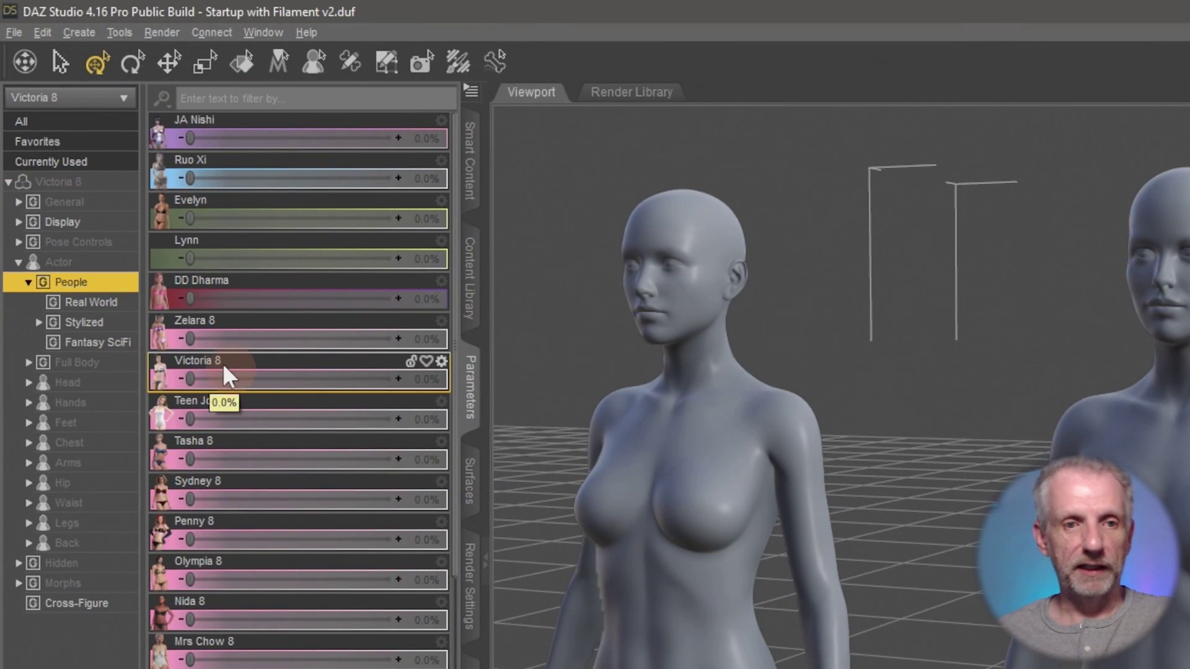
# Mark the Victoria 8 shape as a favorite, list the favorite parameters, and remove it from them
pyautogui.click(427, 362)
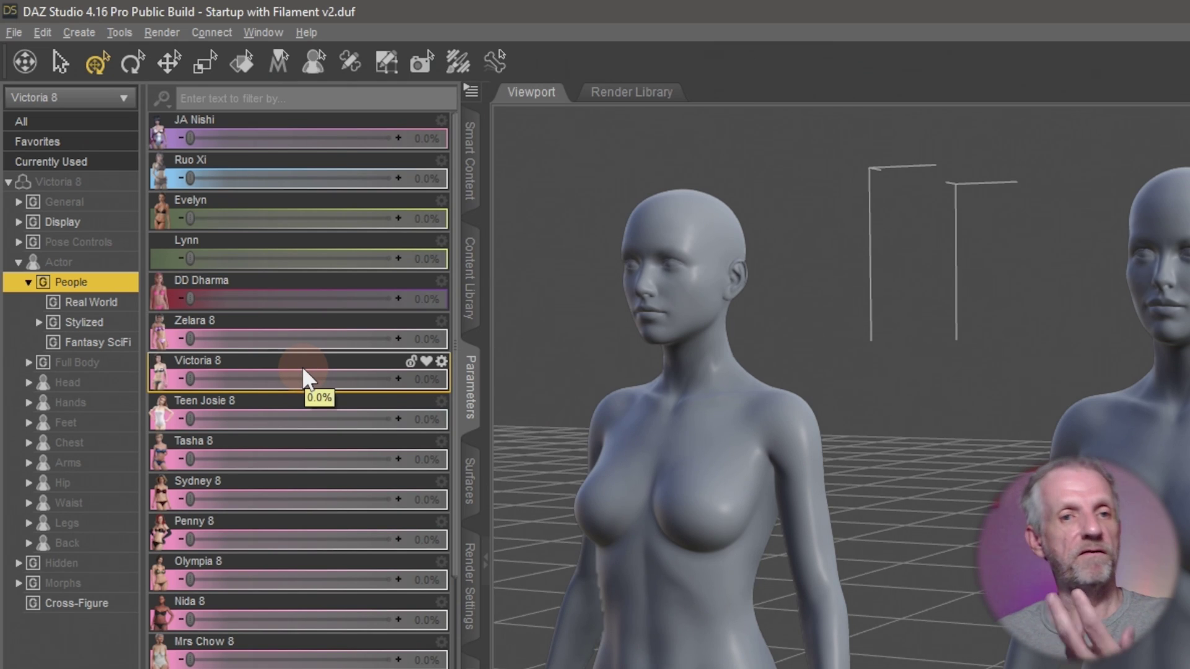
pyautogui.click(99, 146)
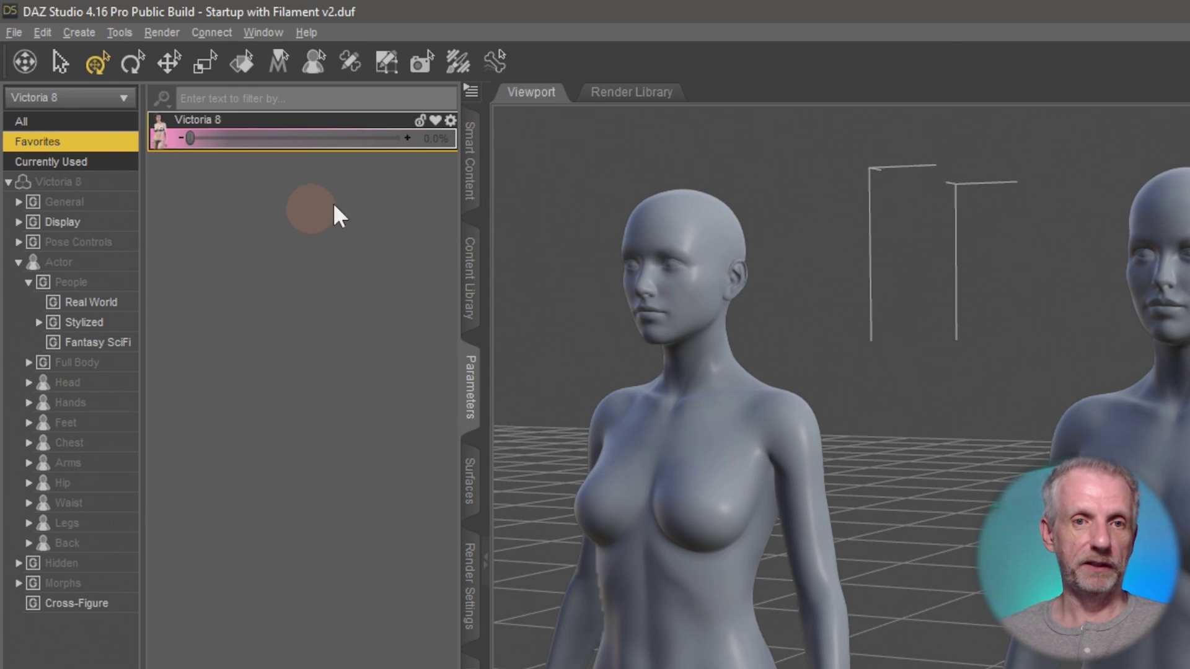
pyautogui.click(436, 120)
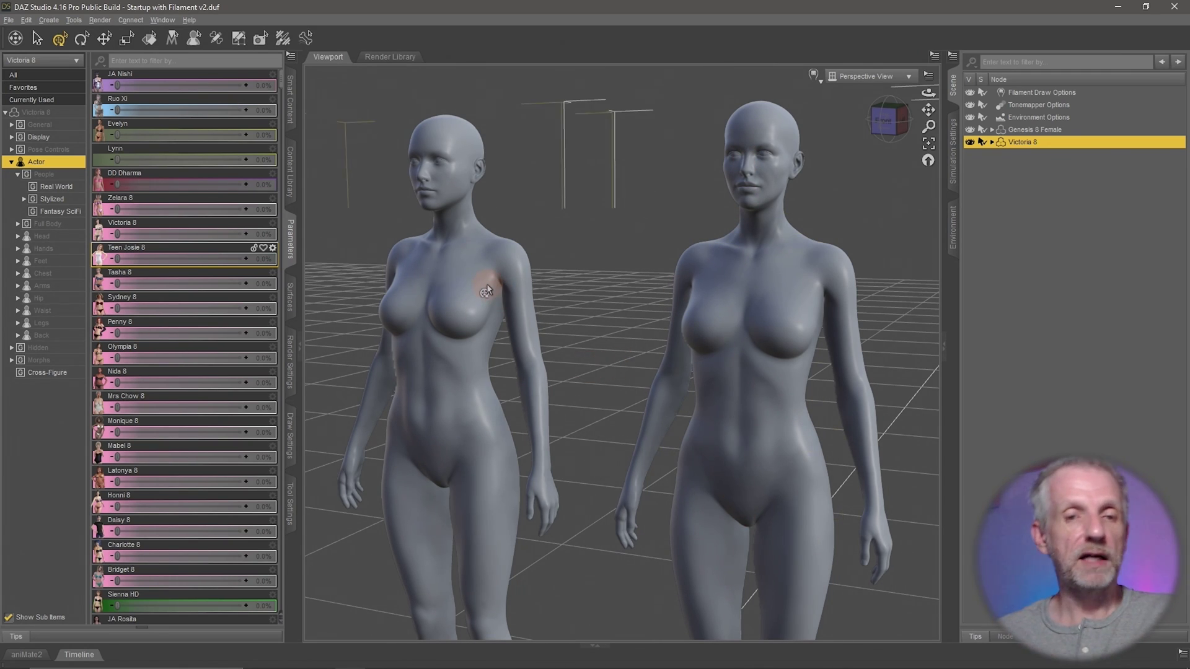
# Browse the installed figure products in Smart Content and open the Victoria 8.1 product to examine its actor
pyautogui.click(290, 115)
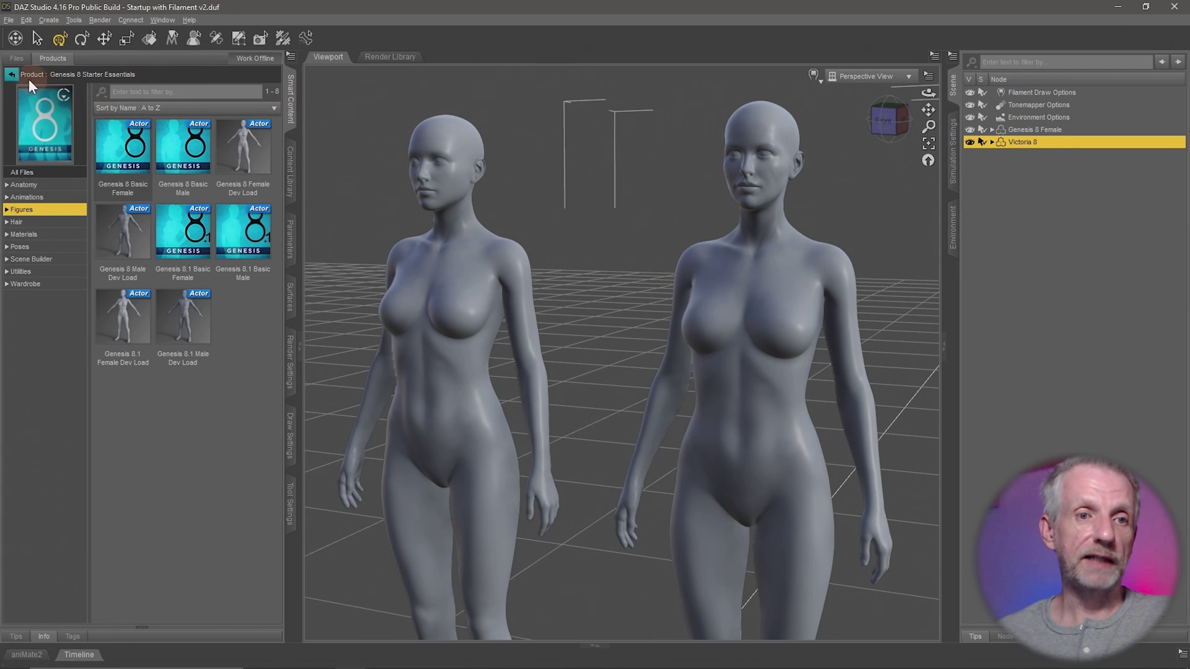
pyautogui.click(11, 74)
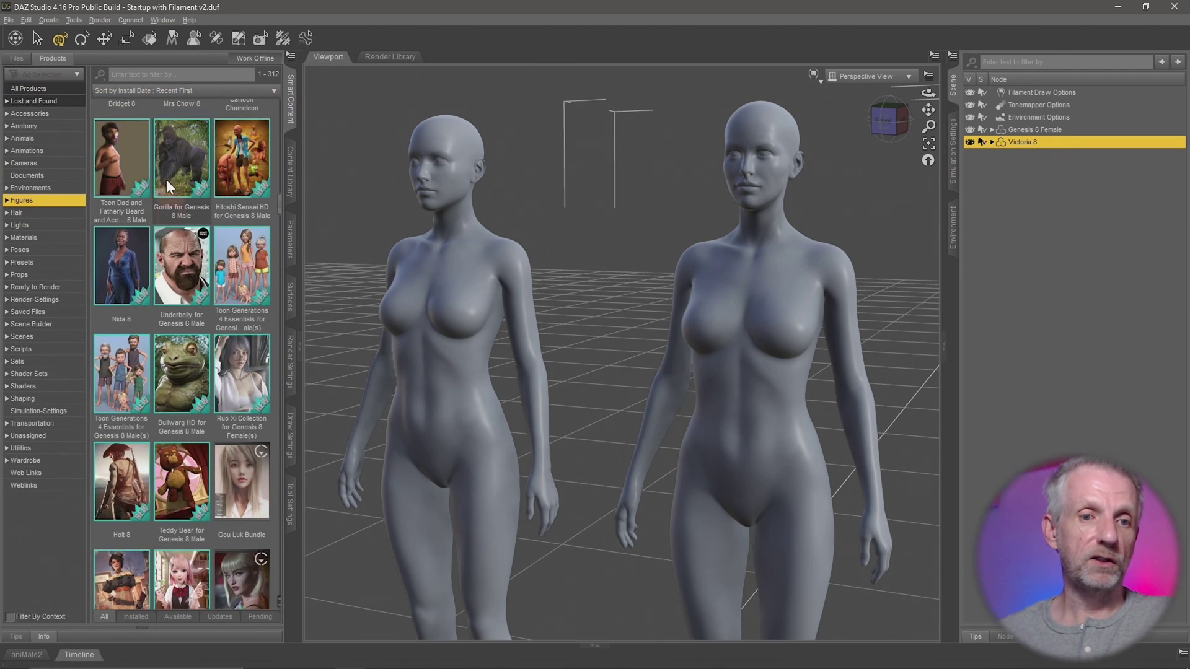
pyautogui.scroll(-3, 243, 285)
pyautogui.doubleClick(243, 285)
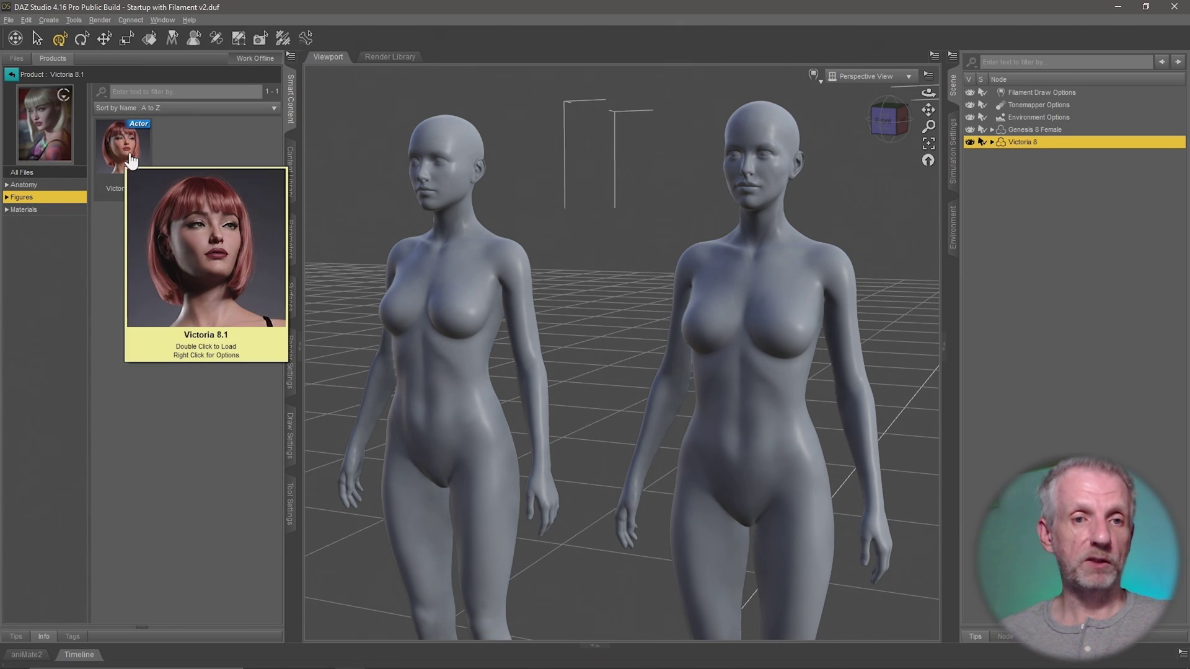
pyautogui.click(141, 186)
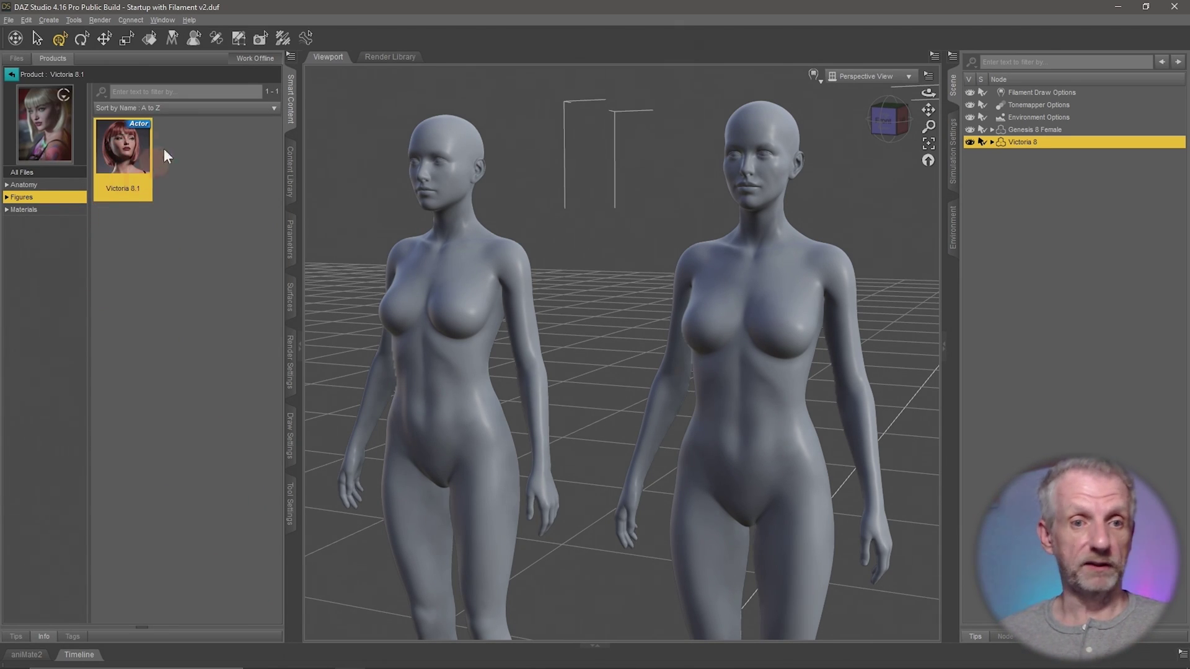
pyautogui.moveTo(146, 165); pyautogui.dragTo(445, 345)
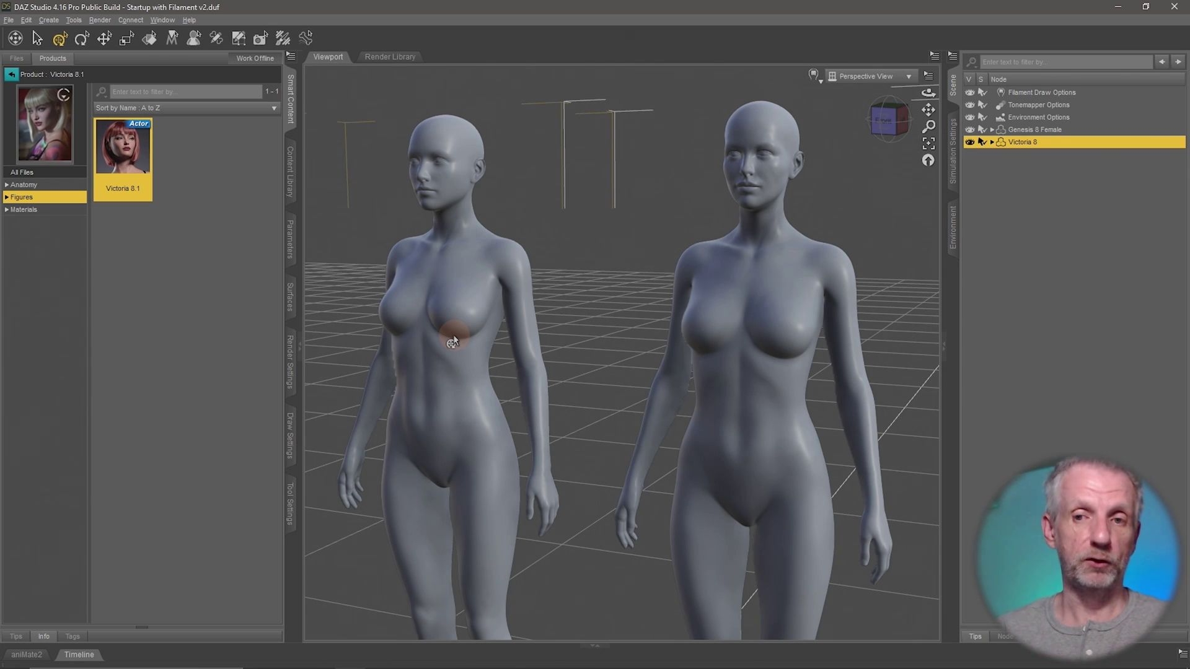
# Return to the figure's Actor parameters and look over its character shapes and the Full Body group
pyautogui.click(291, 238)
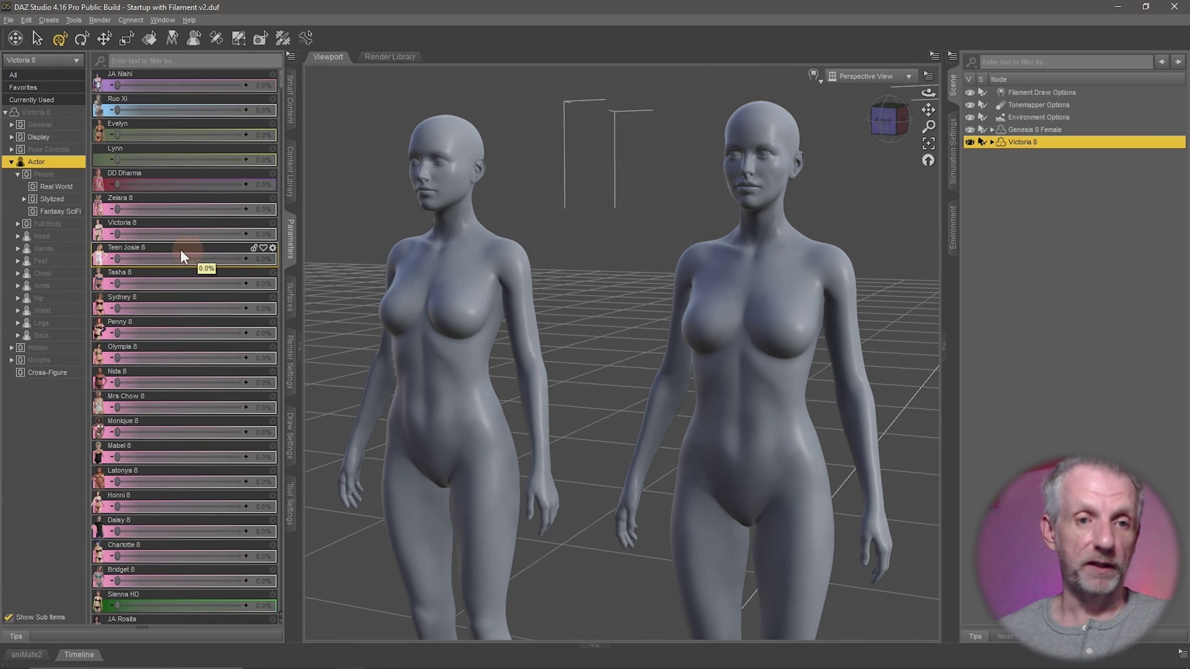
pyautogui.moveTo(118, 260)
pyautogui.mouseDown()
pyautogui.moveTo(149, 260)
pyautogui.moveTo(111, 260)
pyautogui.mouseUp()
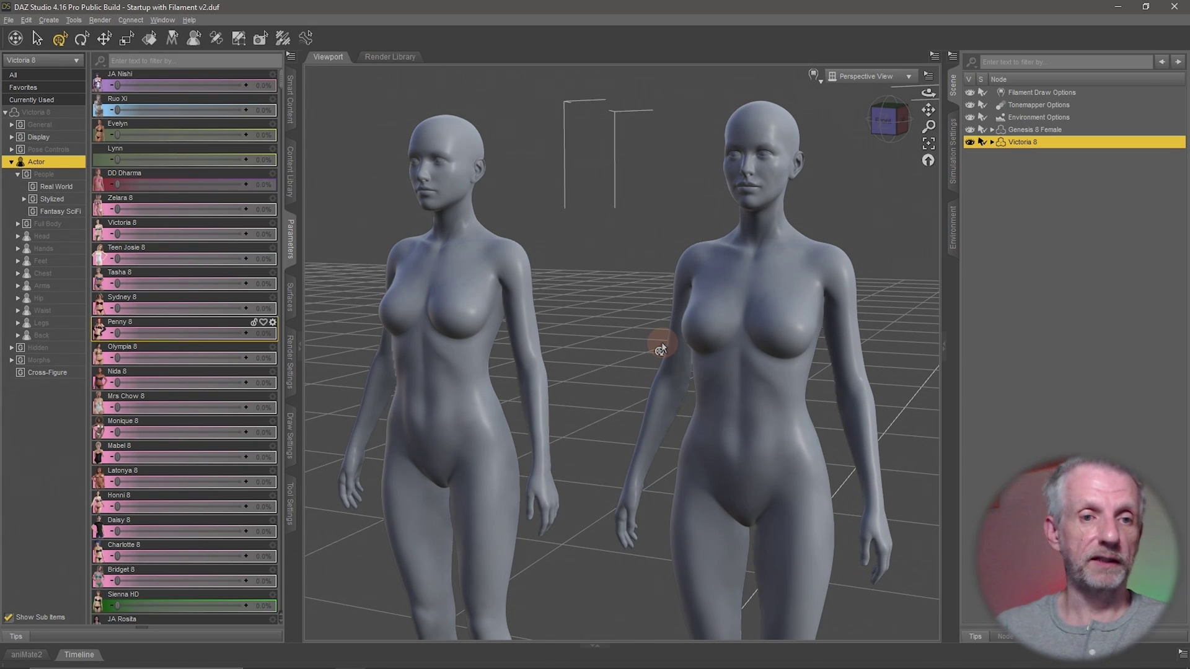
pyautogui.click(62, 225)
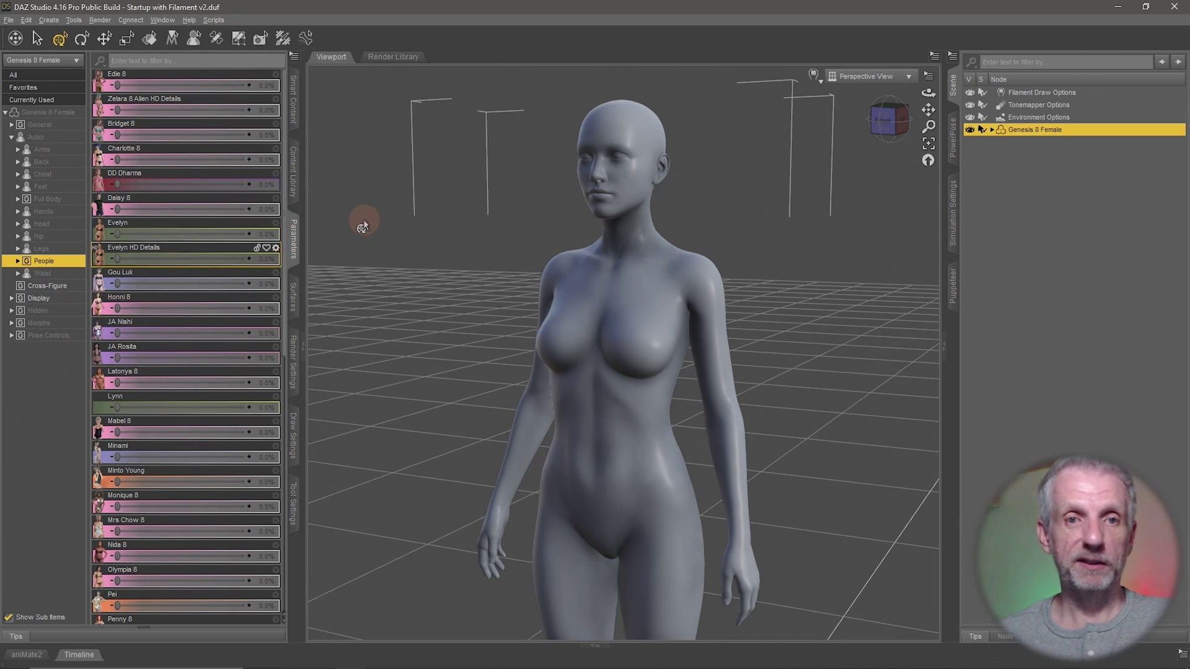
# Open the Shaping pane and dock it between the Parameters and Surfaces panes
pyautogui.click(161, 21)
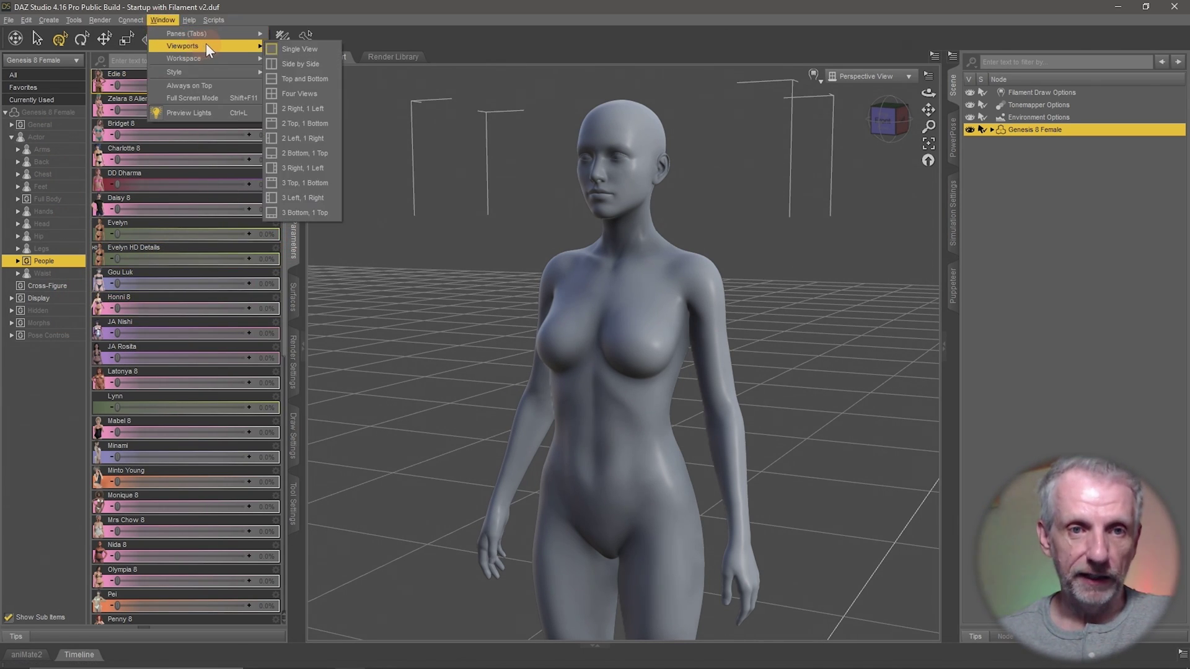
pyautogui.moveTo(223, 59)
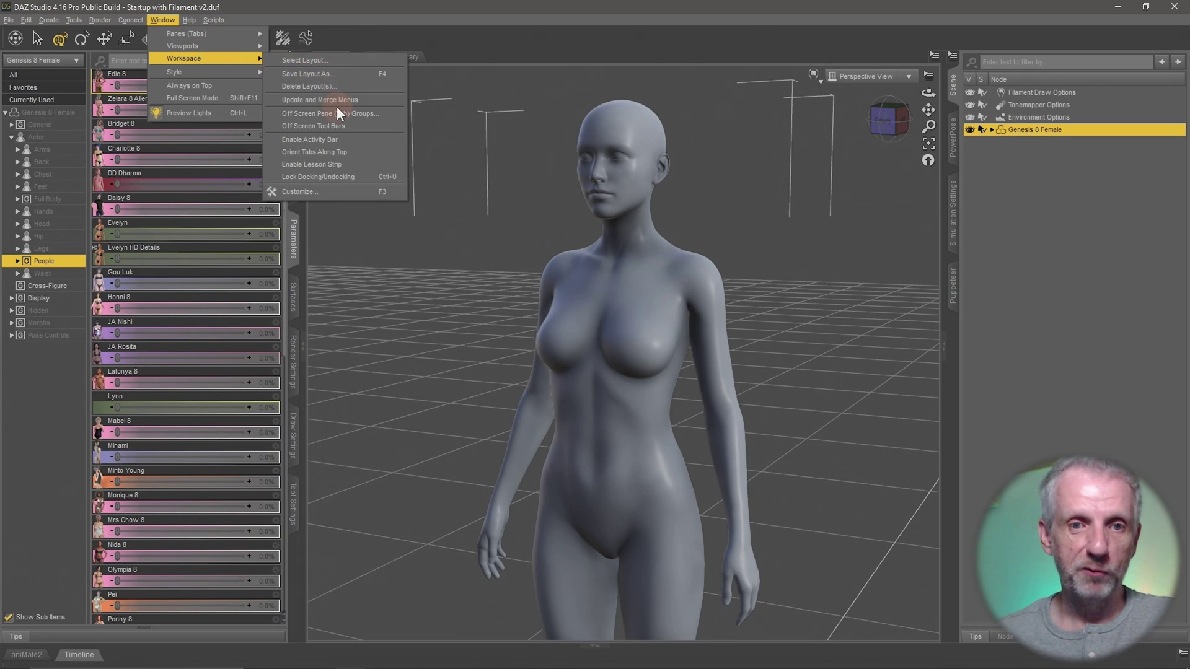
pyautogui.moveTo(226, 33)
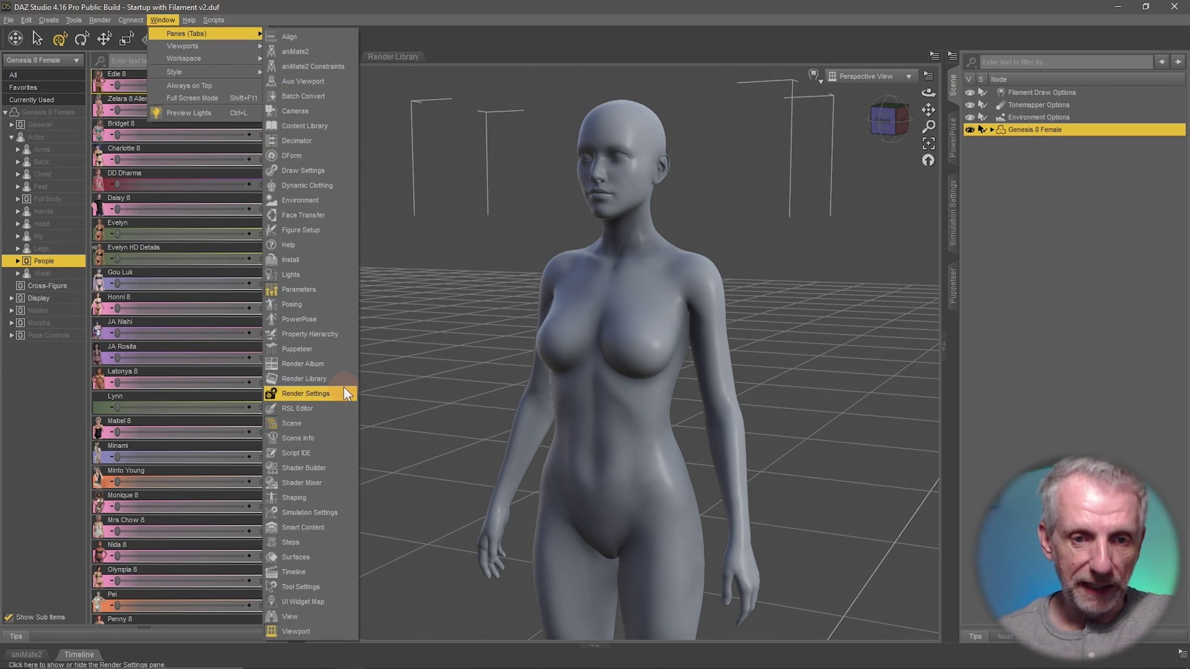
pyautogui.click(332, 495)
pyautogui.moveTo(493, 70); pyautogui.dragTo(293, 322)
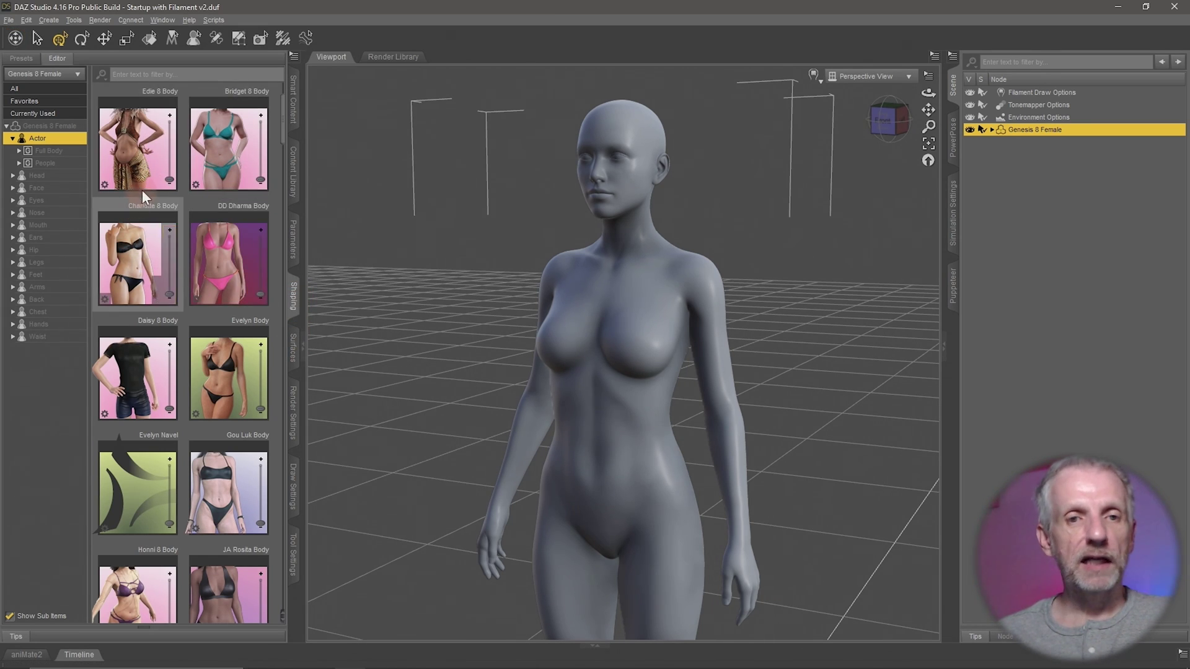
# Browse the Actor shapes in the Shaping pane and try the Bridget 8 Body, Edie 8 Body and Charlotte 8 Body sliders
pyautogui.scroll(-3, 211, 204)
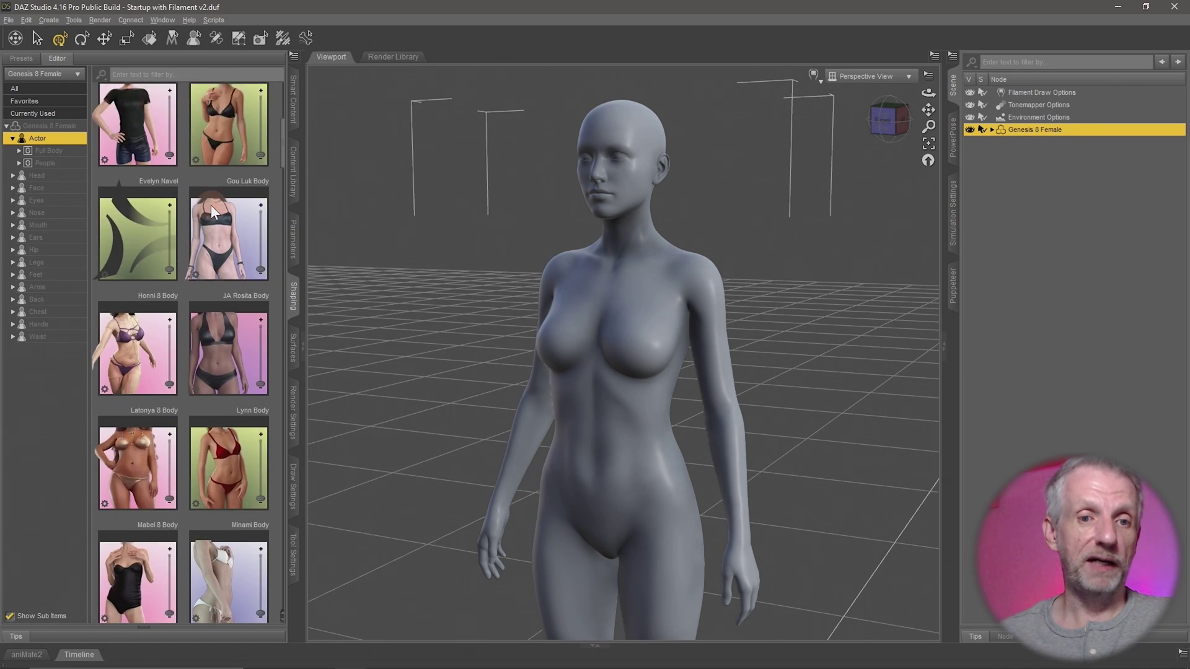
pyautogui.scroll(5, 211, 205)
pyautogui.scroll(1, 211, 207)
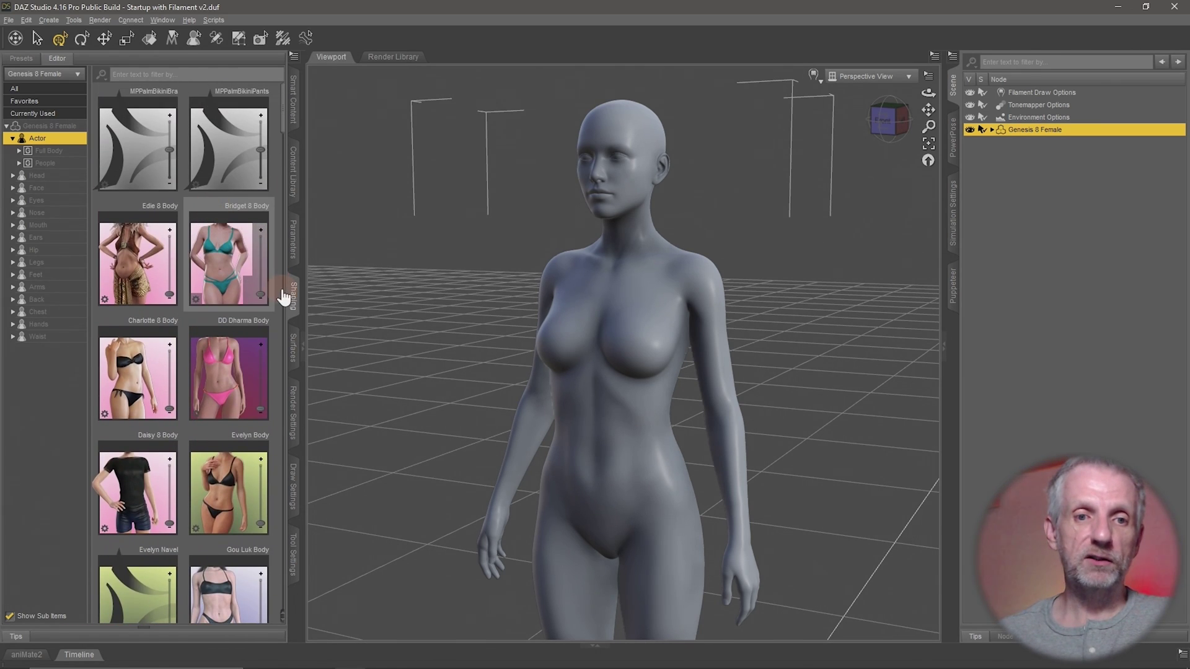
pyautogui.moveTo(261, 290)
pyautogui.mouseDown()
pyautogui.moveTo(259, 224)
pyautogui.moveTo(261, 296)
pyautogui.mouseUp()
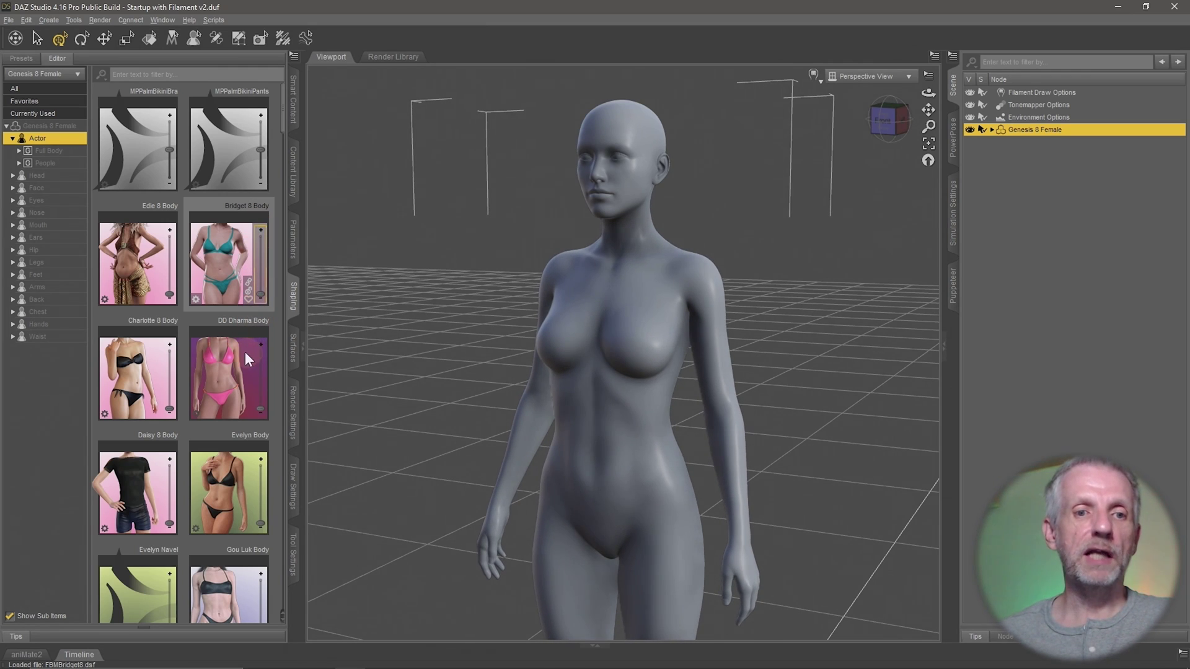
pyautogui.moveTo(169, 294)
pyautogui.mouseDown()
pyautogui.moveTo(169, 235)
pyautogui.moveTo(170, 296)
pyautogui.mouseUp()
pyautogui.moveTo(169, 409); pyautogui.dragTo(173, 439)
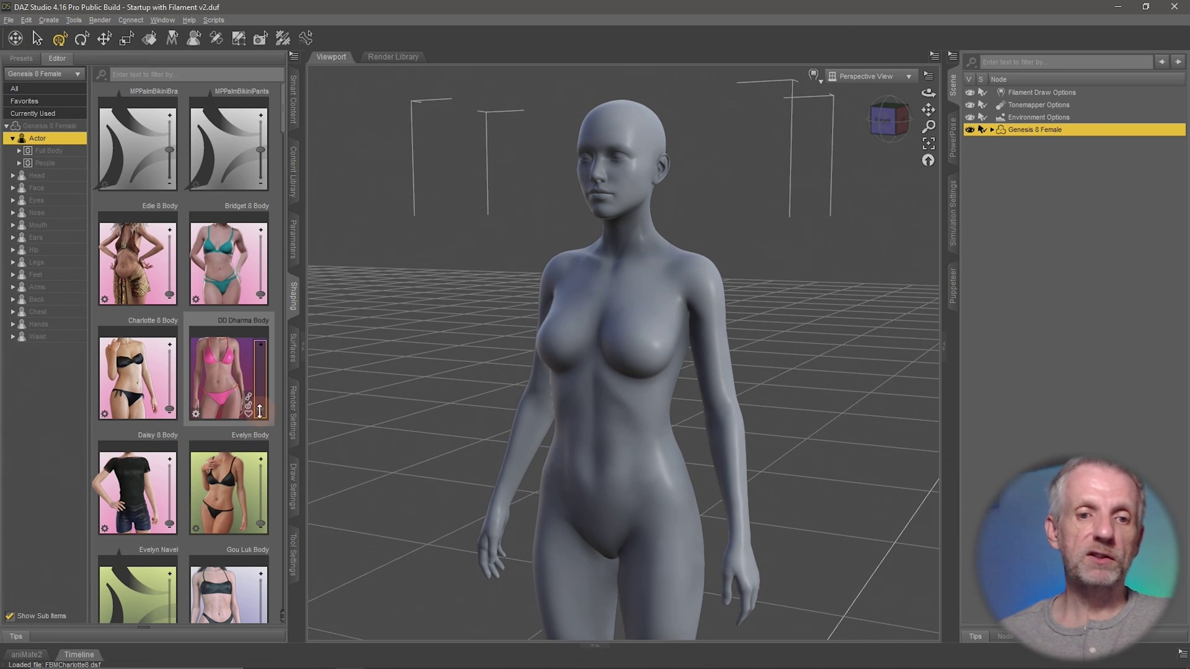
# Try the DD Dharma Body slider among the Actor shapes
pyautogui.moveTo(260, 410); pyautogui.dragTo(253, 465)
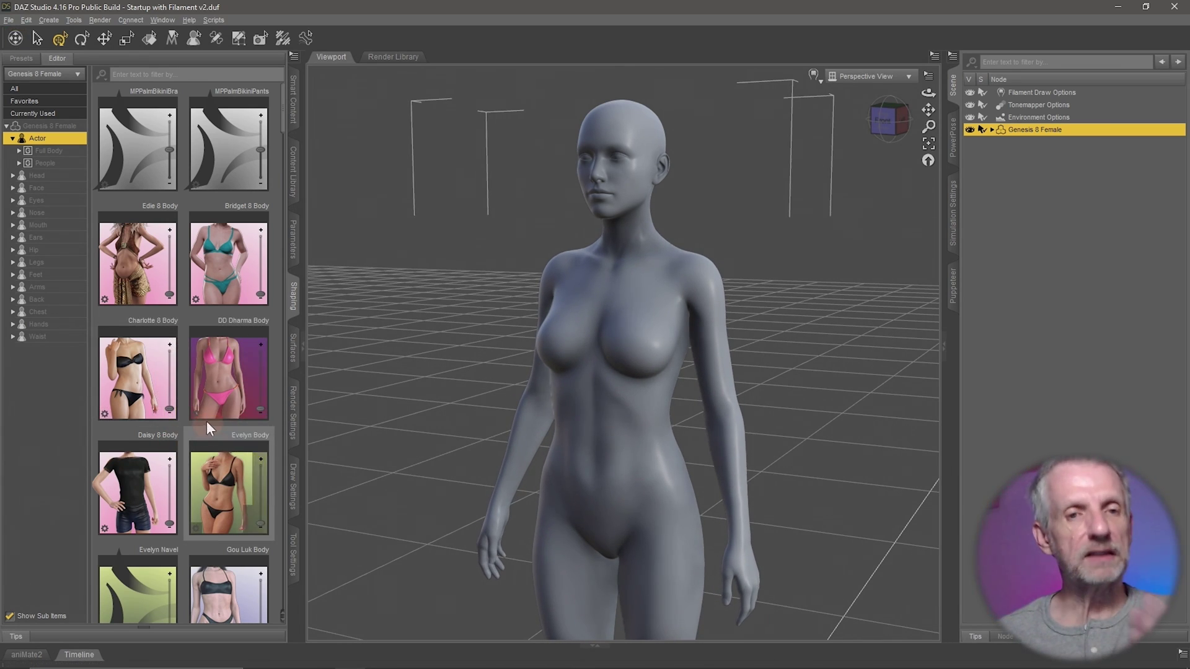
pyautogui.click(170, 295)
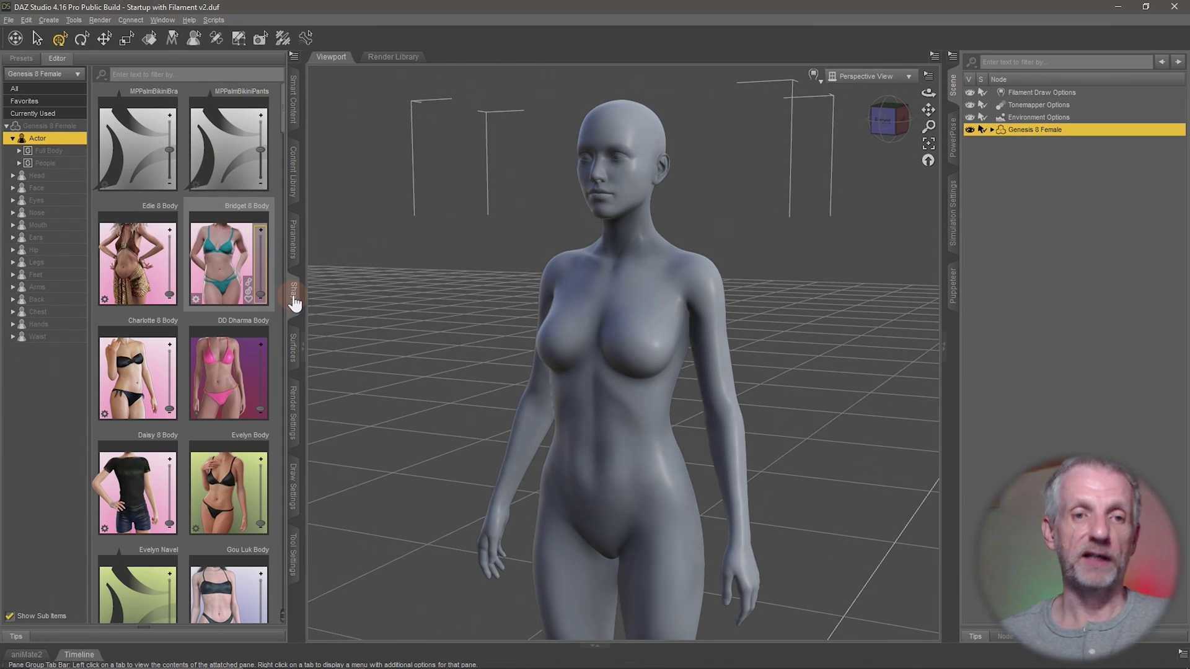
# Show the People shapes of the Actor group and try the Bridget 8 and Charlotte 8 character sliders
pyautogui.click(63, 151)
pyautogui.click(66, 163)
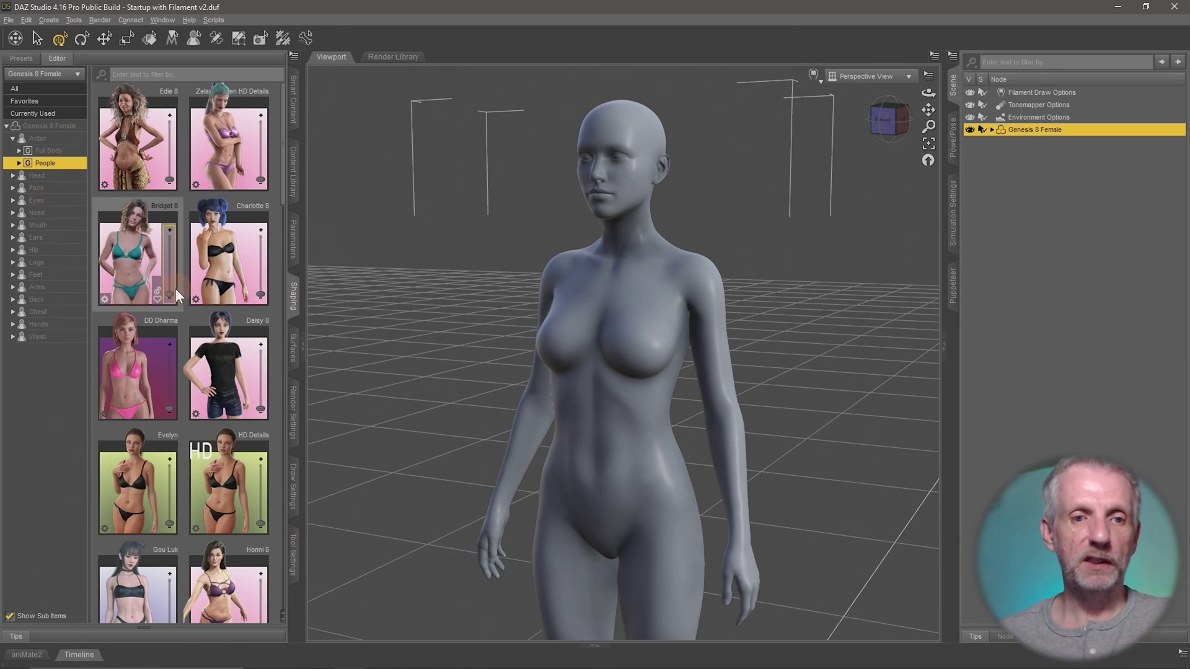
pyautogui.doubleClick(150, 213)
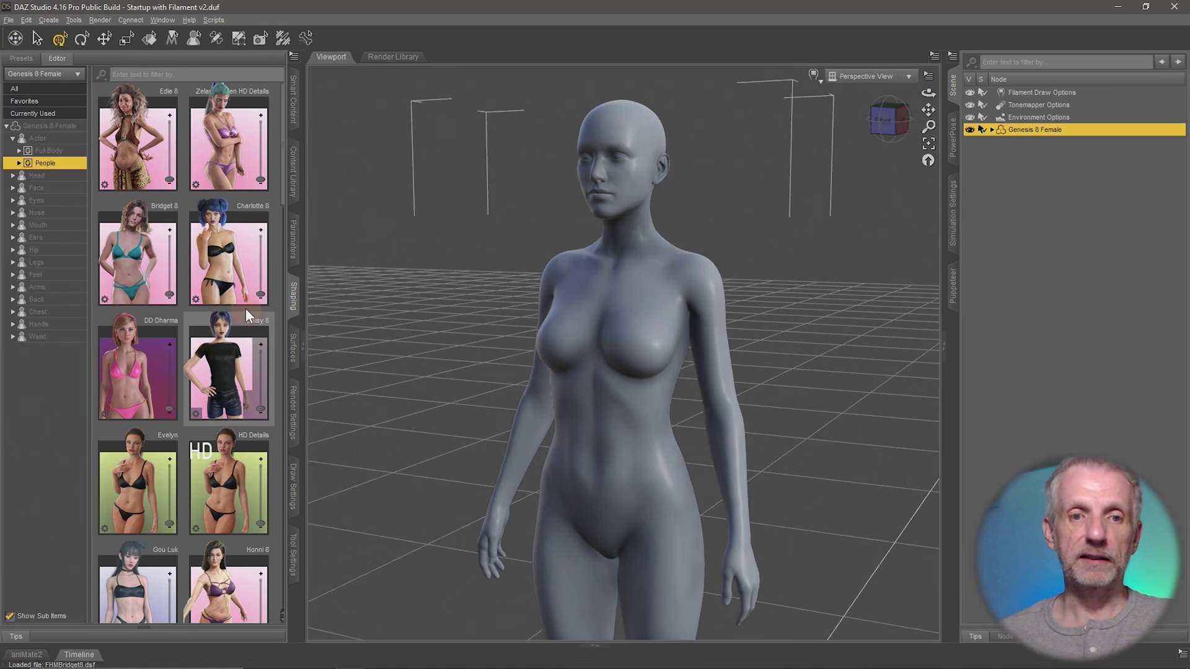
pyautogui.doubleClick(260, 293)
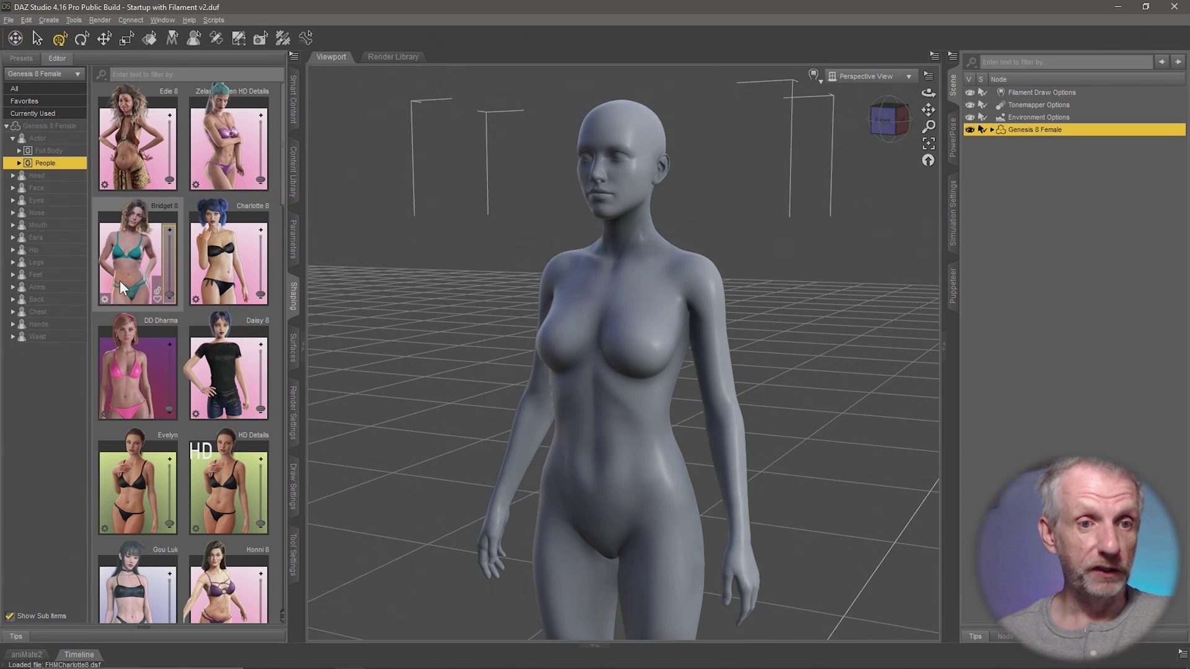
pyautogui.click(76, 226)
pyautogui.click(46, 163)
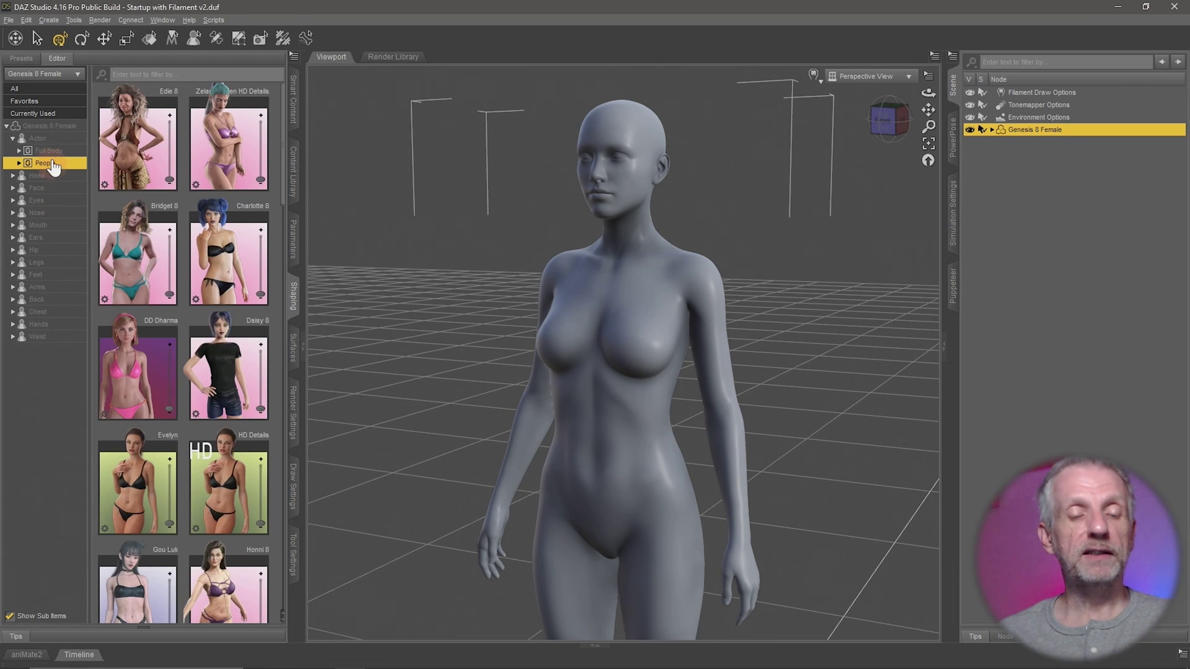